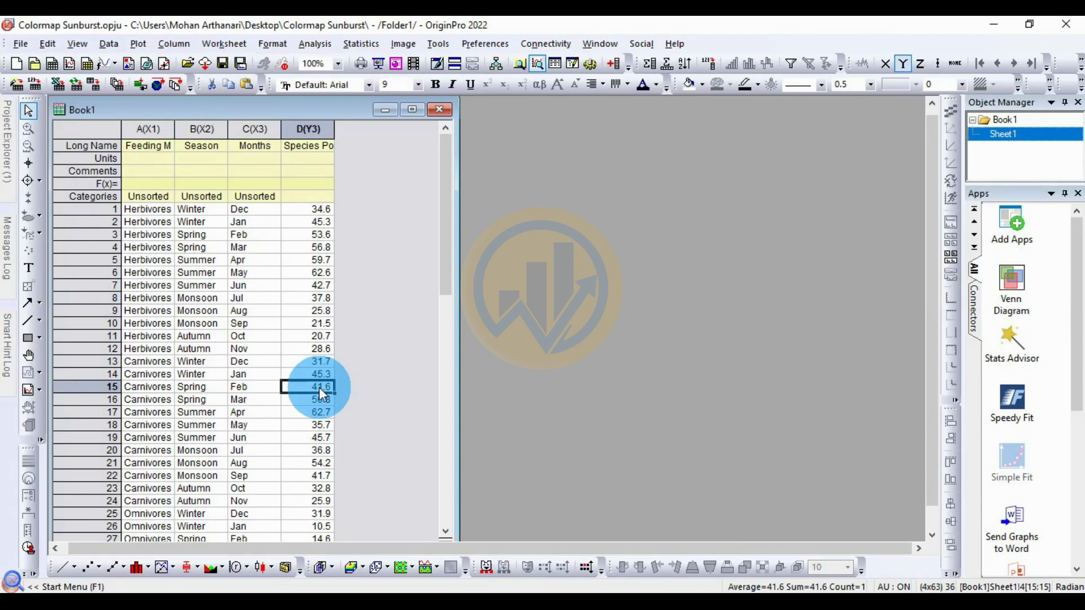
Reposition the Book1 window and widen column A to fit 'Feeding Methods'
{"action": "mouse_move", "coordinate": [145, 110]}
{"action": "left_mouse_down"}
{"action": "mouse_move", "coordinate": [191, 108]}
{"action": "mouse_move", "coordinate": [142, 111]}
{"action": "left_mouse_up"}
{"action": "left_click", "coordinate": [364, 206]}
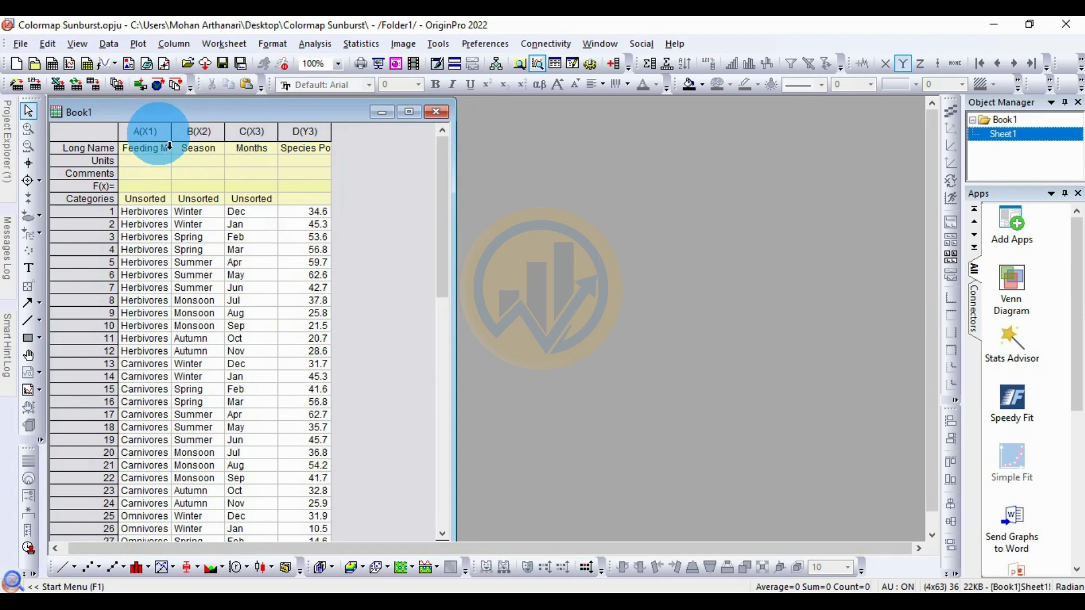
{"action": "left_click", "coordinate": [154, 133]}
{"action": "left_click_drag", "start_coordinate": [154, 132], "coordinate": [212, 135]}
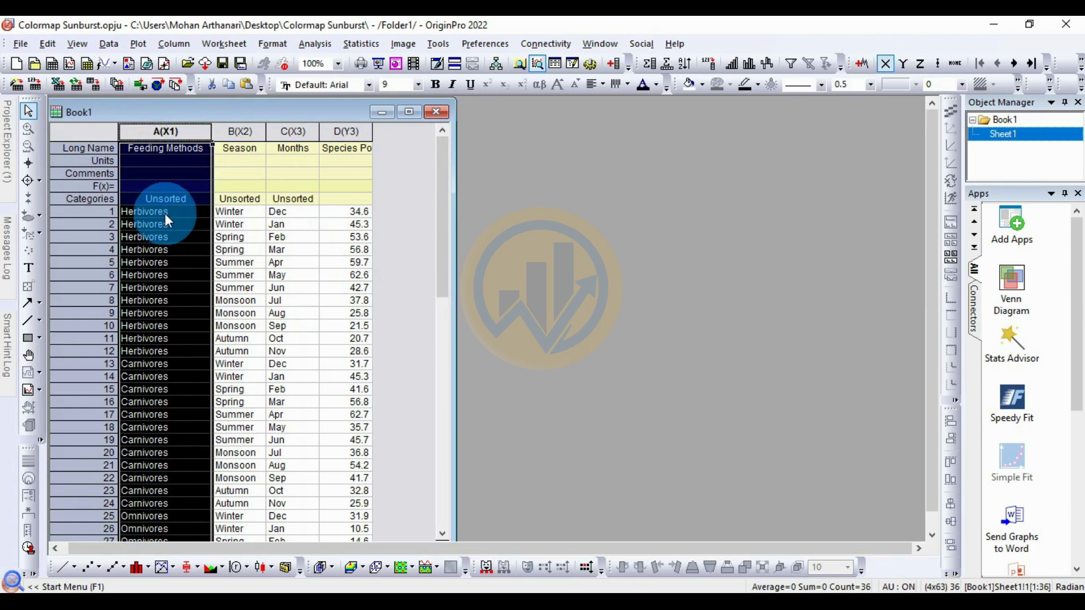
{"action": "left_click", "coordinate": [165, 214]}
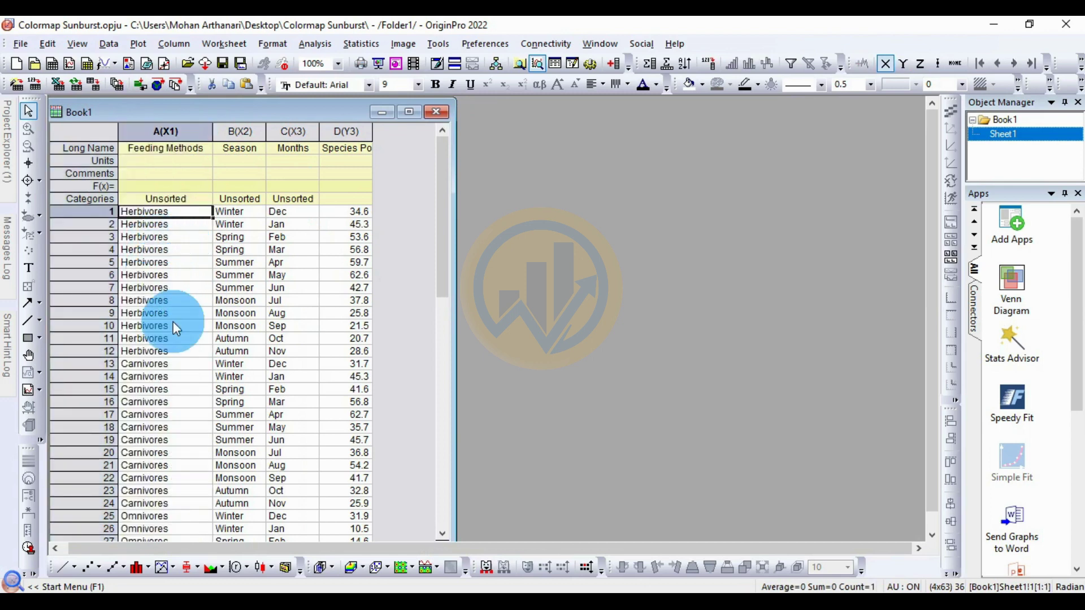
{"action": "left_click", "coordinate": [166, 366]}
{"action": "scroll", "coordinate": [180, 315], "scroll_direction": "down", "scroll_amount": 3}
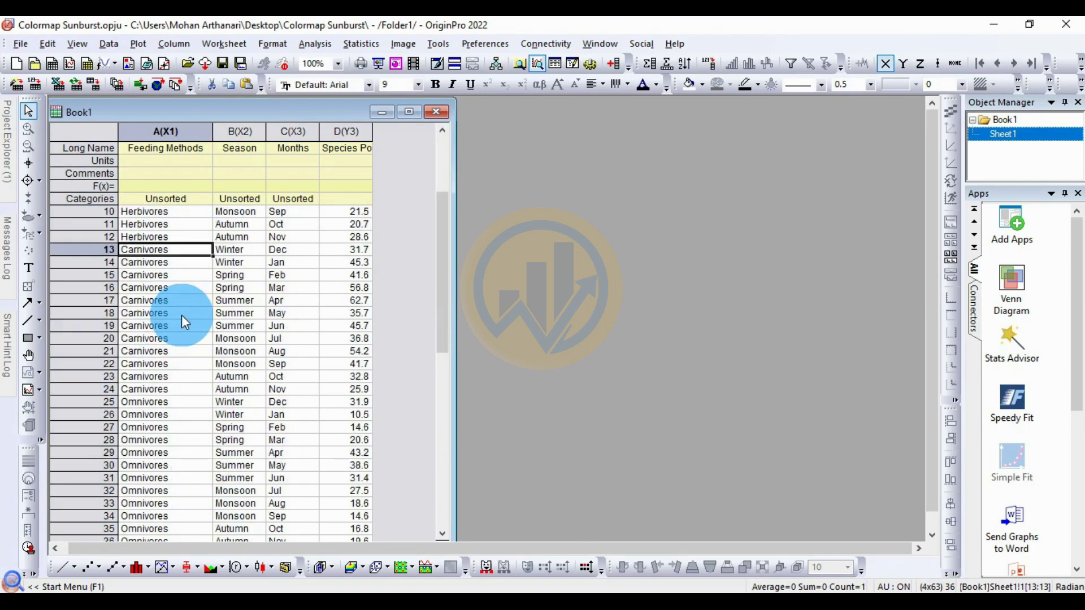
{"action": "left_click", "coordinate": [156, 452]}
{"action": "scroll", "coordinate": [167, 362], "scroll_direction": "up", "scroll_amount": 3}
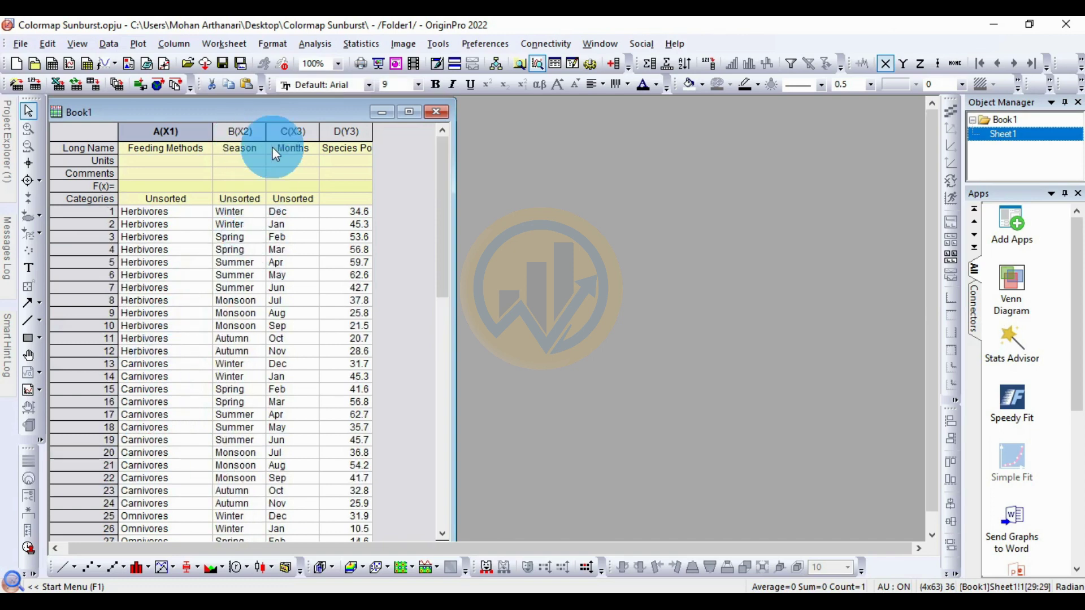
Widen the Season column and auto-fit column D to show 'Species Population'
{"action": "left_click_drag", "start_coordinate": [273, 133], "coordinate": [297, 135]}
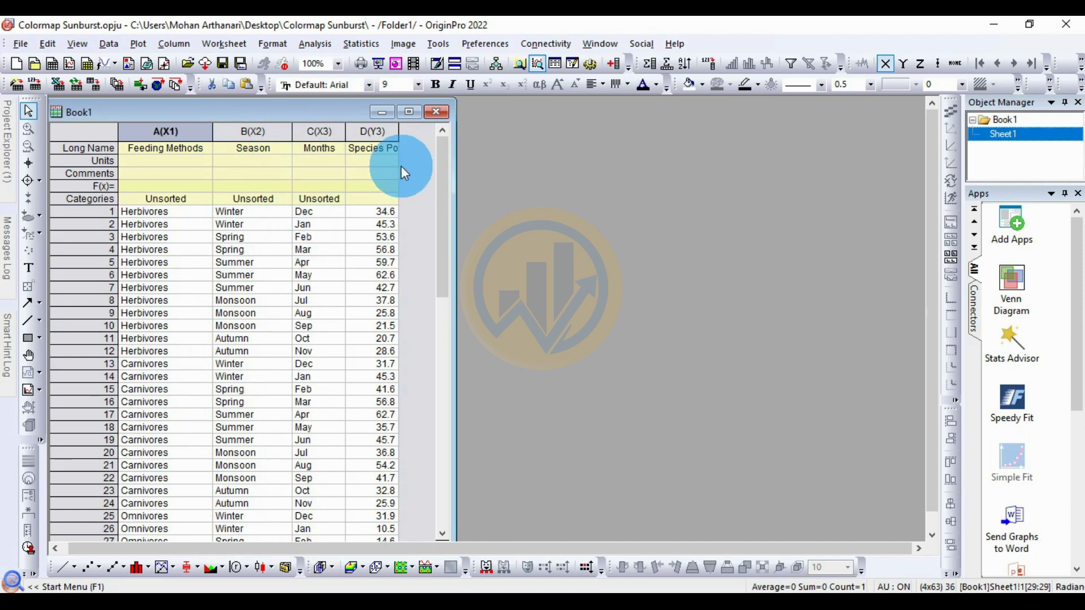
{"action": "left_click_drag", "start_coordinate": [399, 133], "coordinate": [493, 176]}
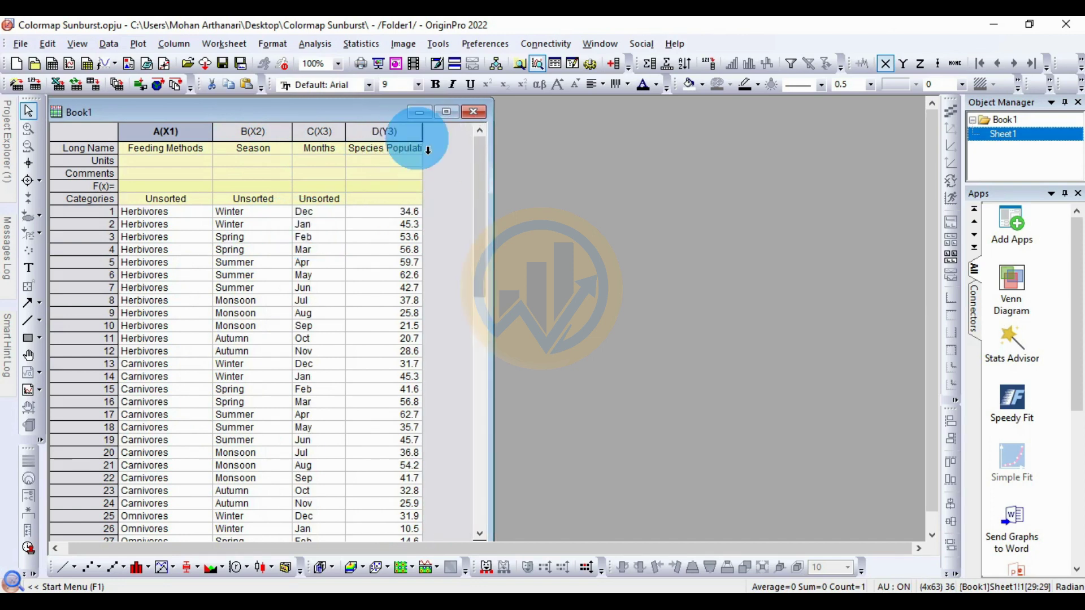
{"action": "left_click_drag", "start_coordinate": [429, 141], "coordinate": [431, 144]}
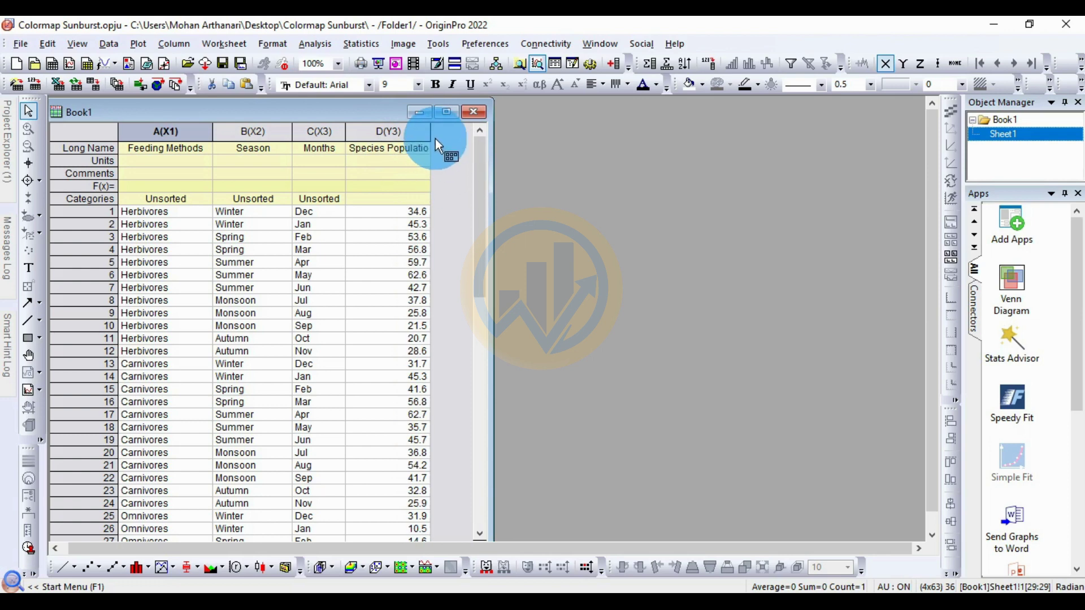
{"action": "double_click", "coordinate": [431, 138]}
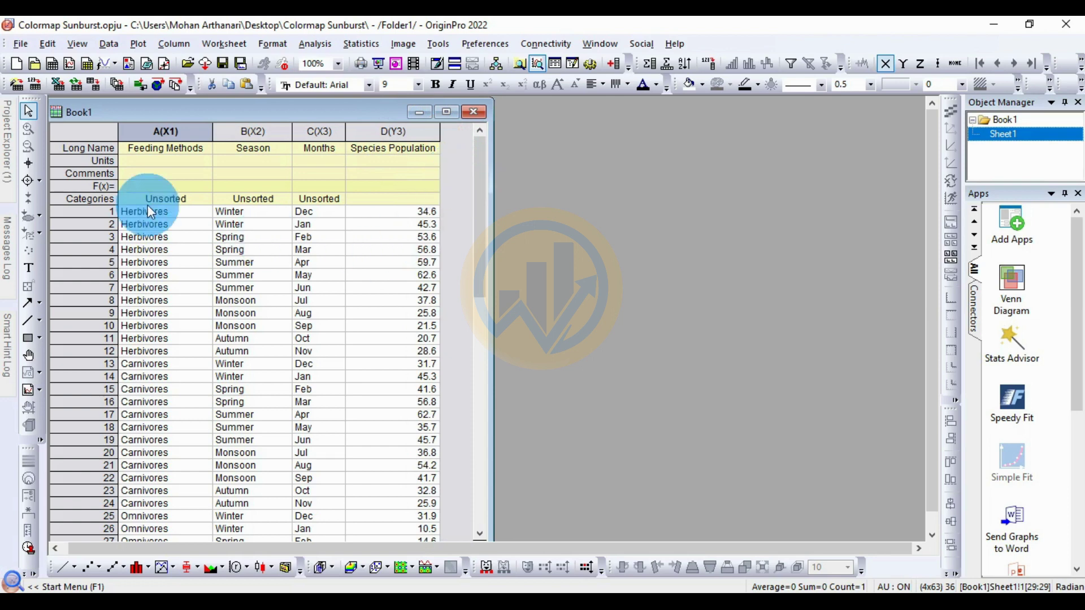
Select the whole worksheet and check the plot templates for Colormap Sunburst
{"action": "left_click", "coordinate": [117, 137]}
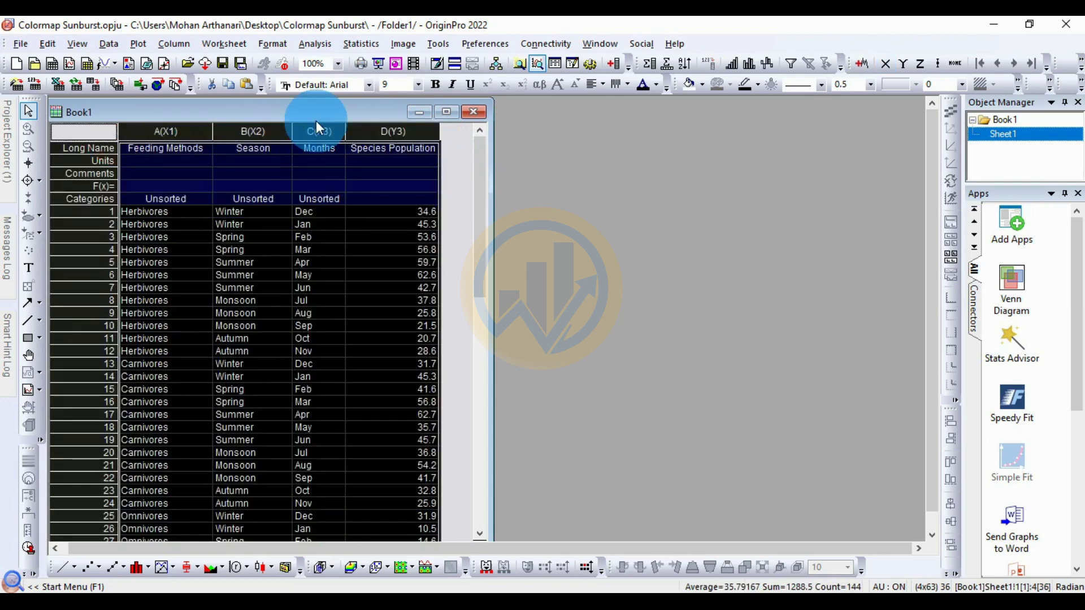
{"action": "left_click", "coordinate": [146, 47]}
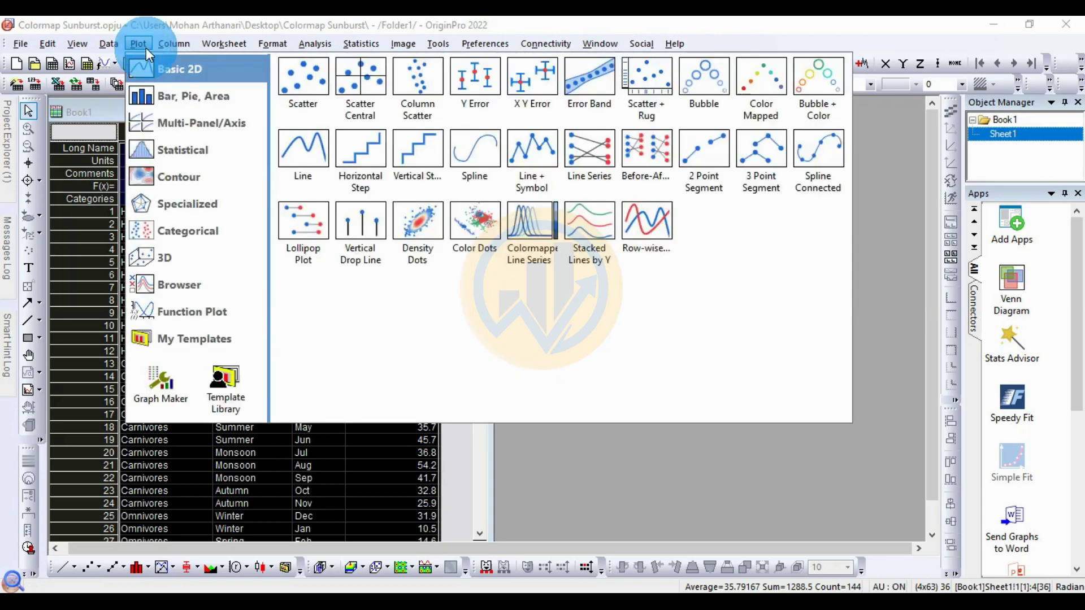
{"action": "mouse_move", "coordinate": [175, 336]}
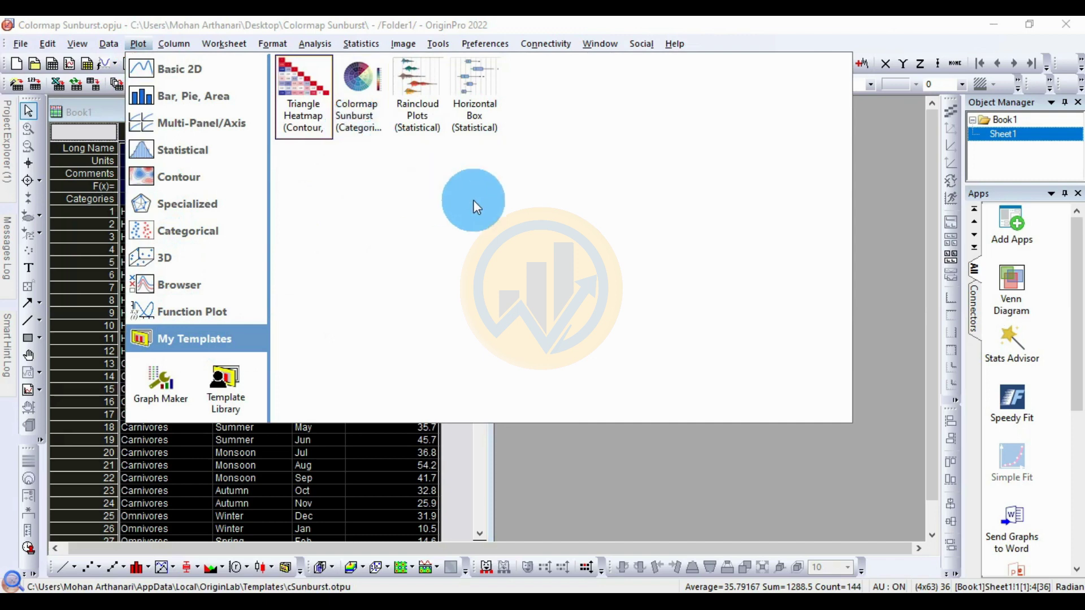
{"action": "left_click", "coordinate": [375, 572]}
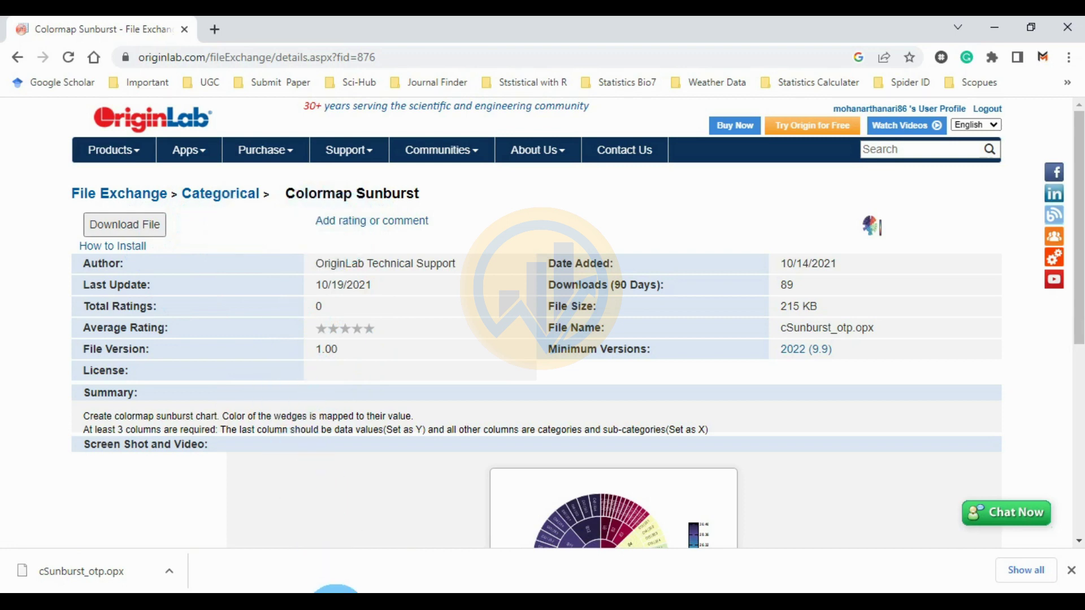
Select the downloaded cSunburst_otp.opx in its folder and restore the folder window
{"action": "left_click", "coordinate": [335, 600]}
{"action": "left_click", "coordinate": [175, 143], "text": "ctrl"}
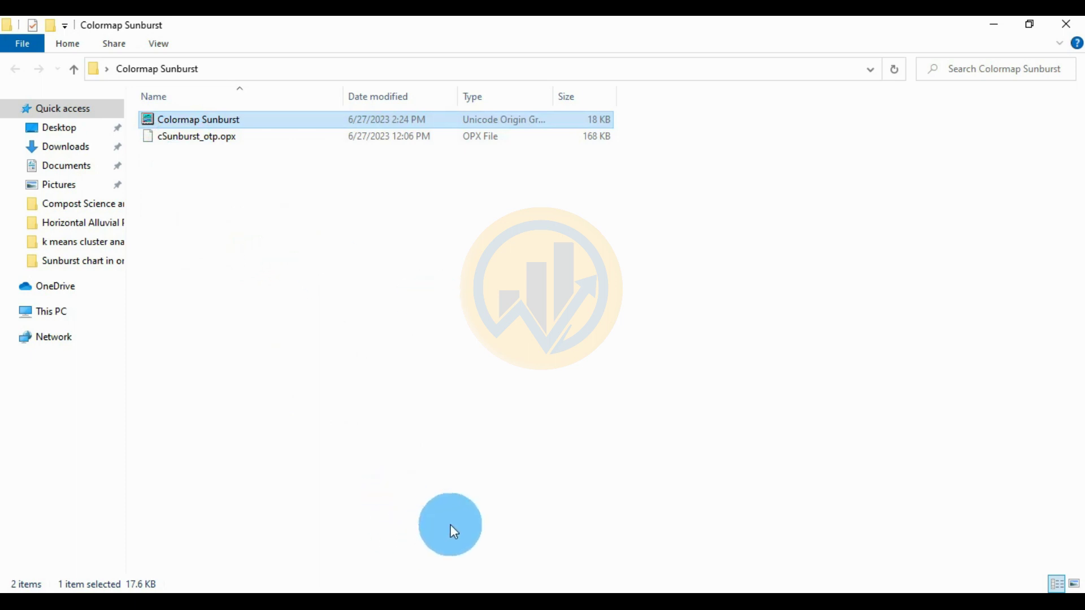
{"action": "left_click", "coordinate": [1028, 24]}
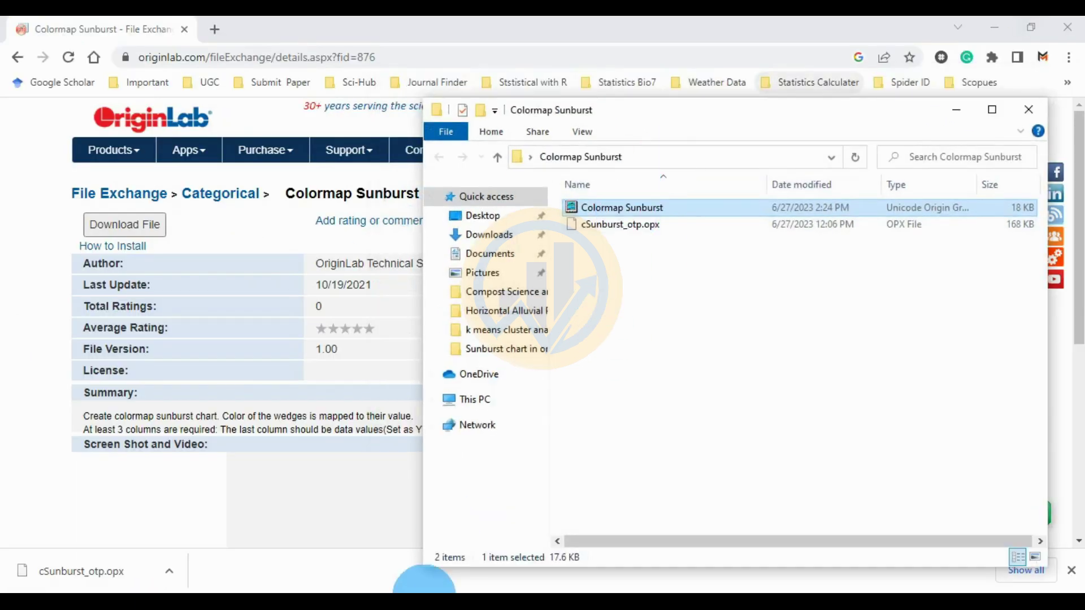
Drop cSunburst_otp.opx onto Origin and confirm reinstalling the Colormap Sunburst package
{"action": "left_click", "coordinate": [405, 590]}
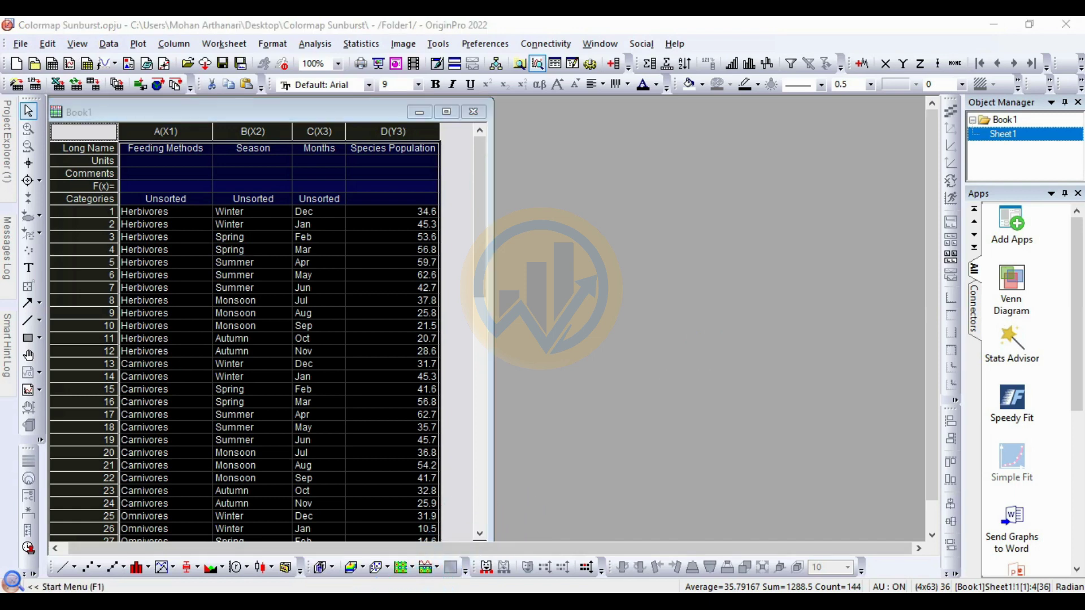
{"action": "key", "text": "alt+Tab"}
{"action": "left_click", "coordinate": [655, 214]}
{"action": "left_click_drag", "start_coordinate": [677, 107], "coordinate": [756, 114]}
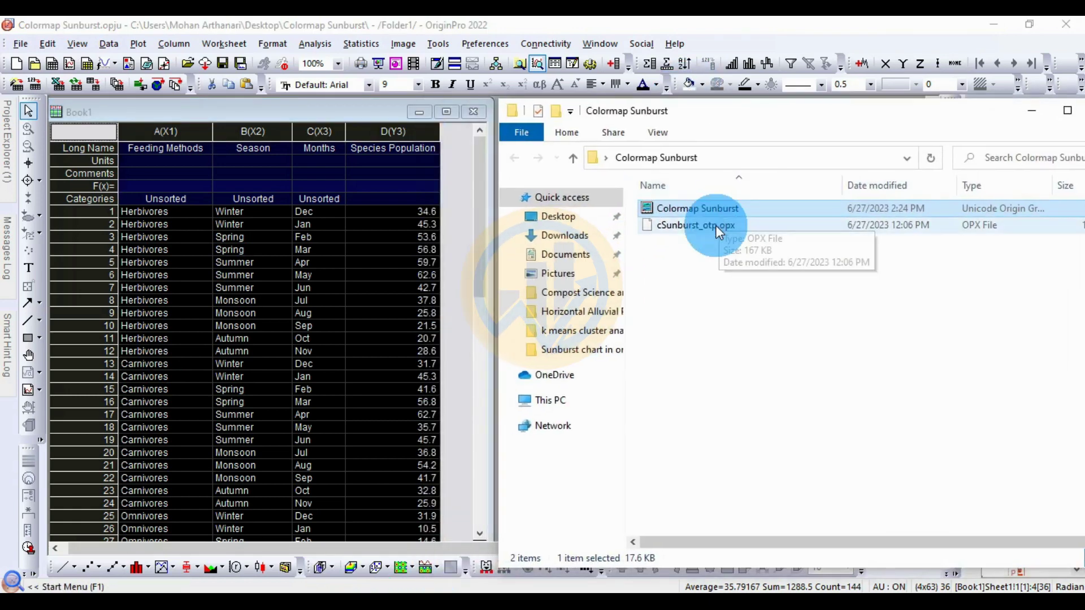
{"action": "left_click_drag", "start_coordinate": [711, 225], "coordinate": [408, 320]}
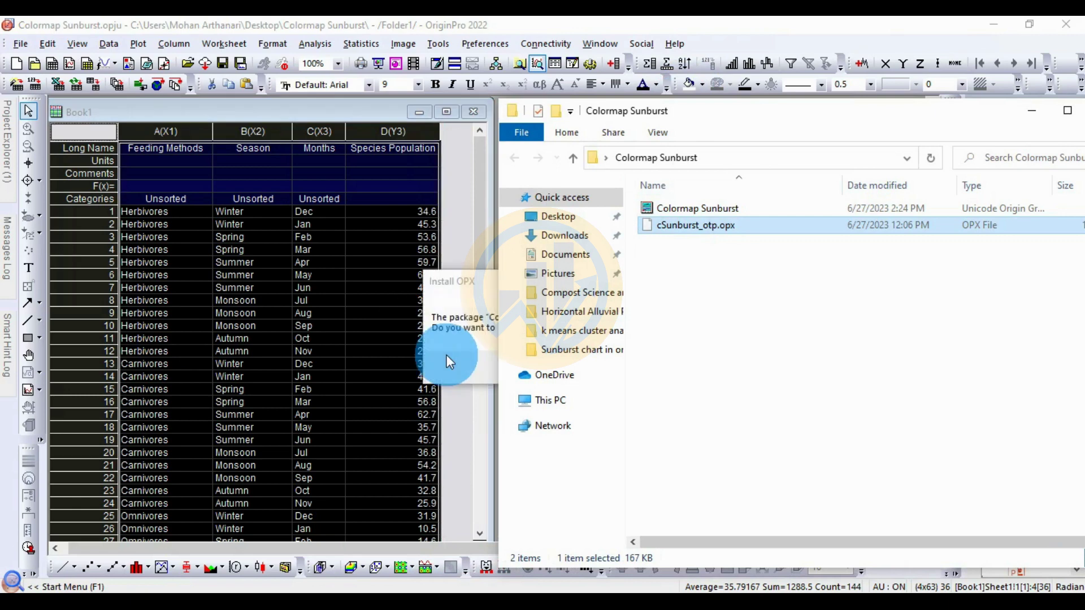
{"action": "left_click_drag", "start_coordinate": [711, 116], "coordinate": [593, 121]}
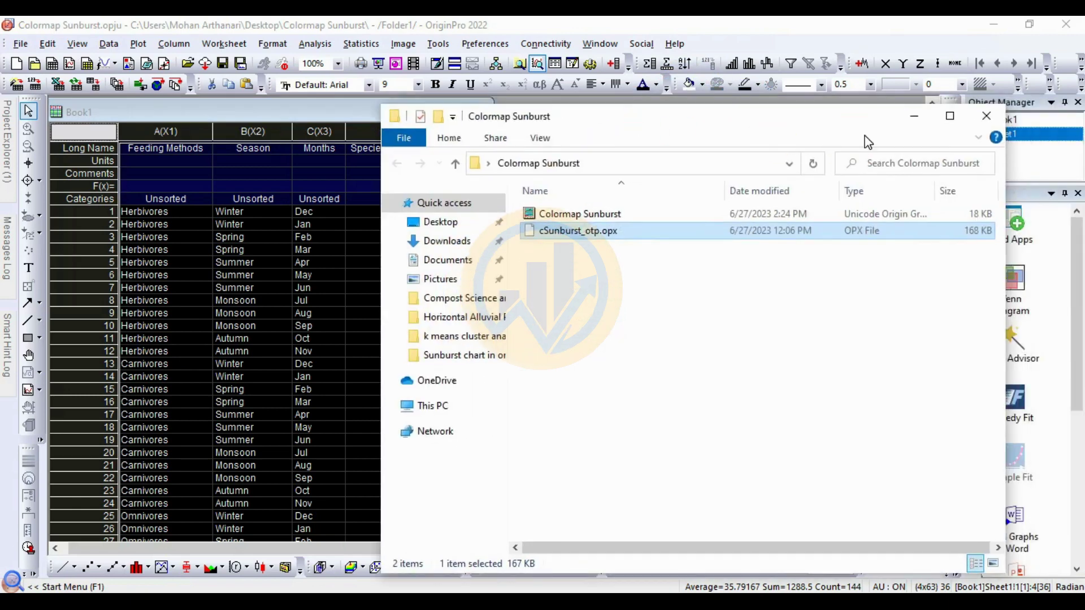
{"action": "left_click", "coordinate": [914, 117]}
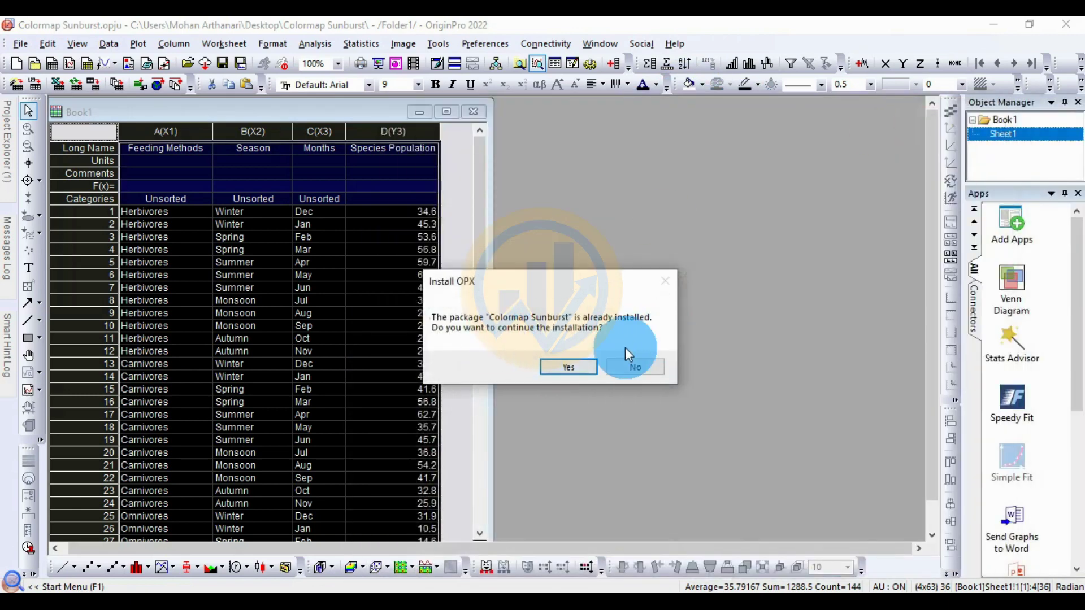
{"action": "left_click", "coordinate": [566, 367]}
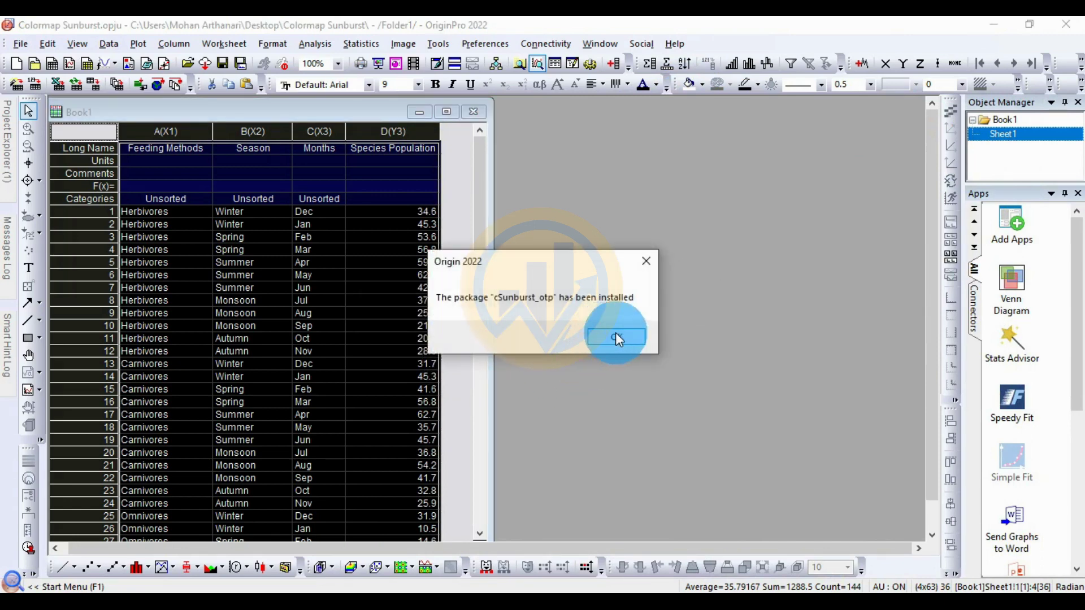
{"action": "left_click", "coordinate": [630, 337]}
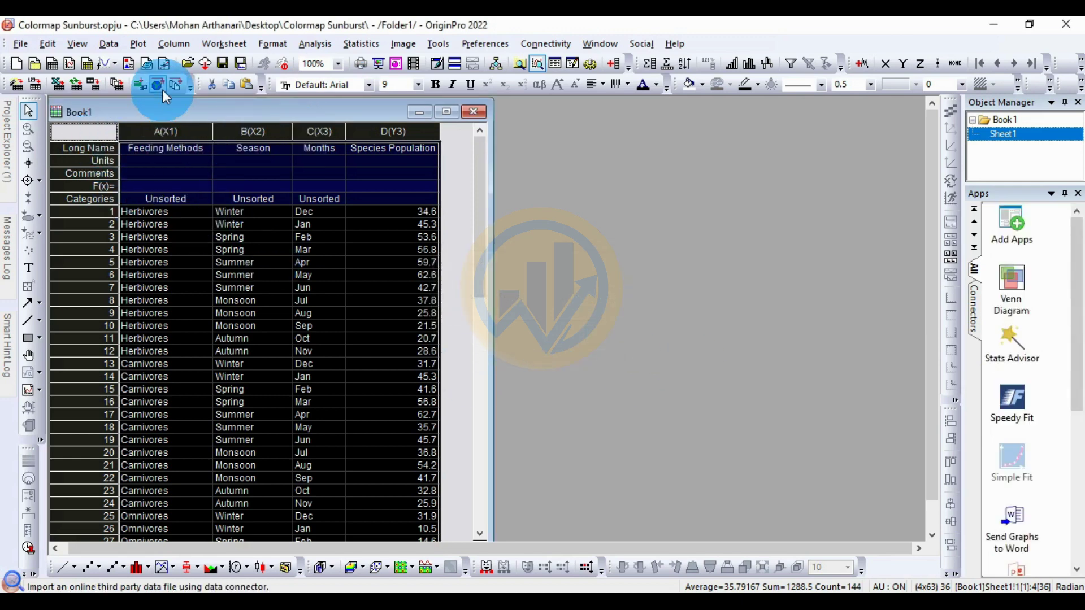
Create a Colormap Sunburst graph from Book1, maximize it and raise the color scale
{"action": "left_click", "coordinate": [148, 43]}
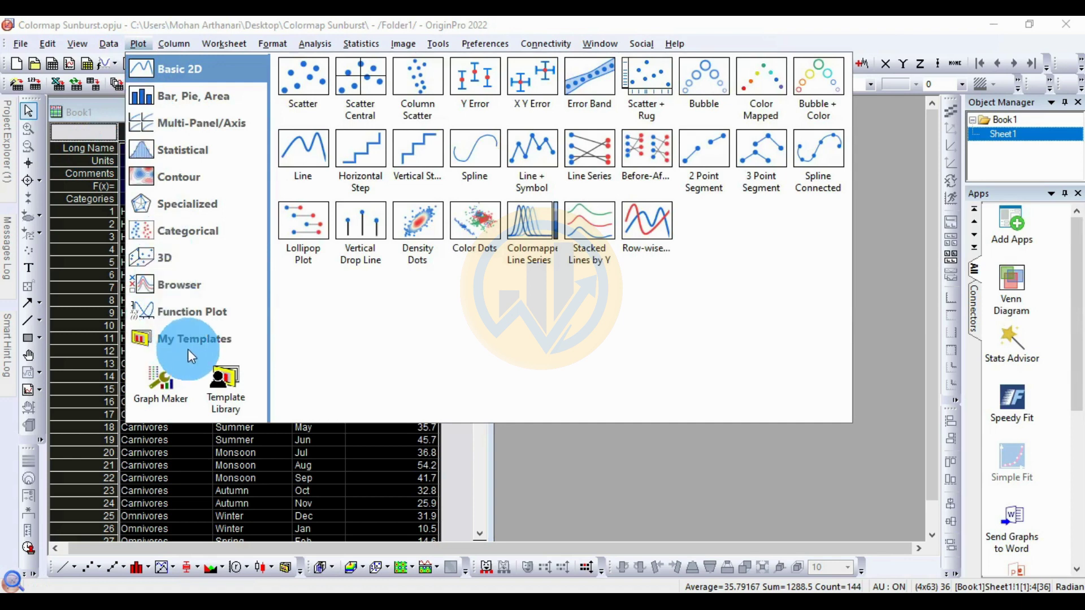
{"action": "mouse_move", "coordinate": [192, 350]}
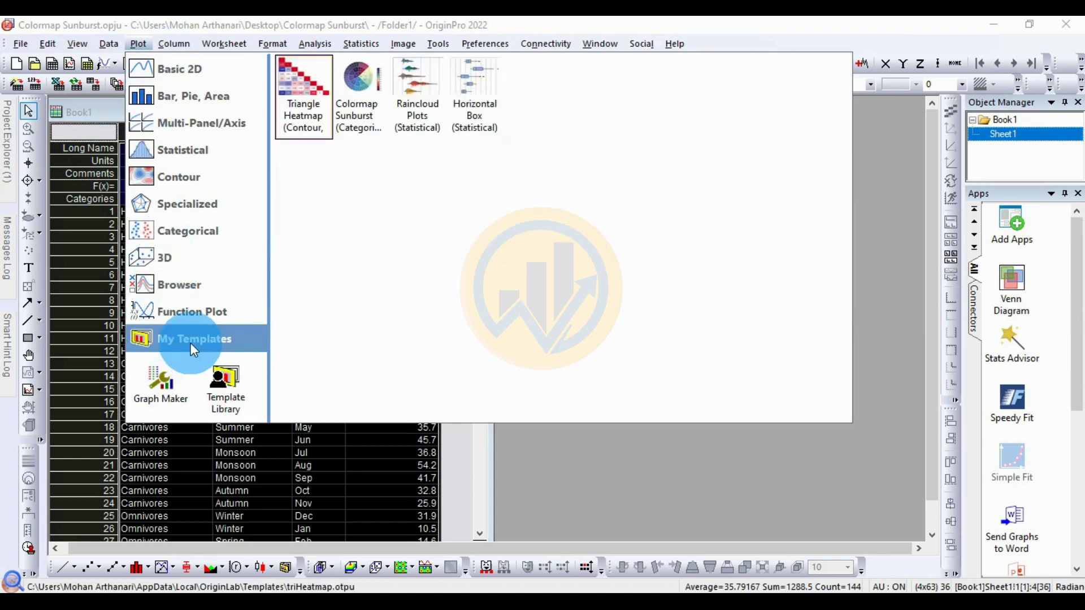
{"action": "left_click", "coordinate": [361, 114]}
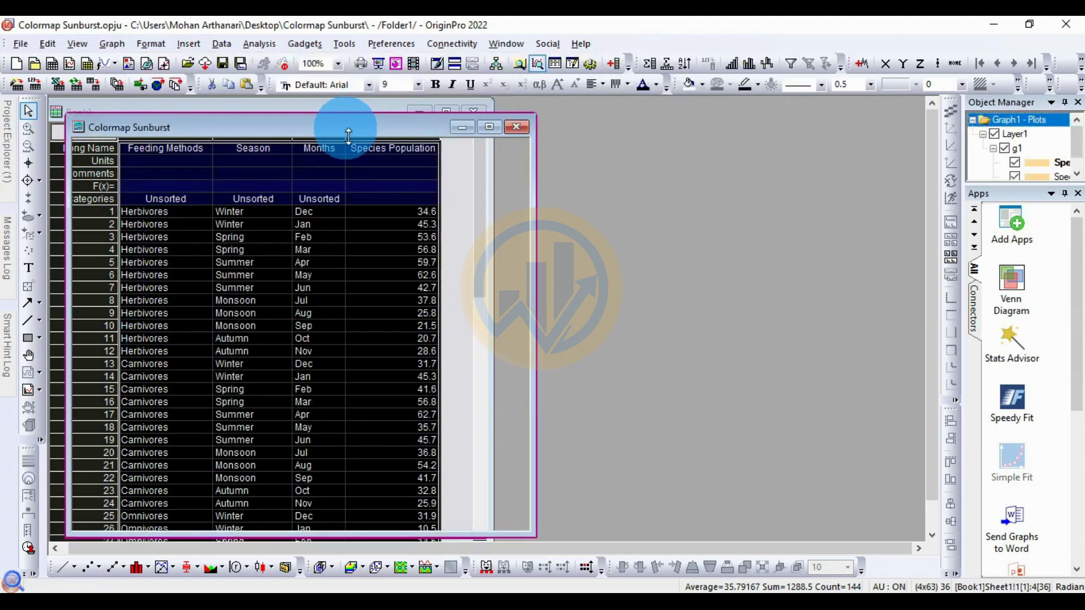
{"action": "left_click_drag", "start_coordinate": [340, 133], "coordinate": [405, 127]}
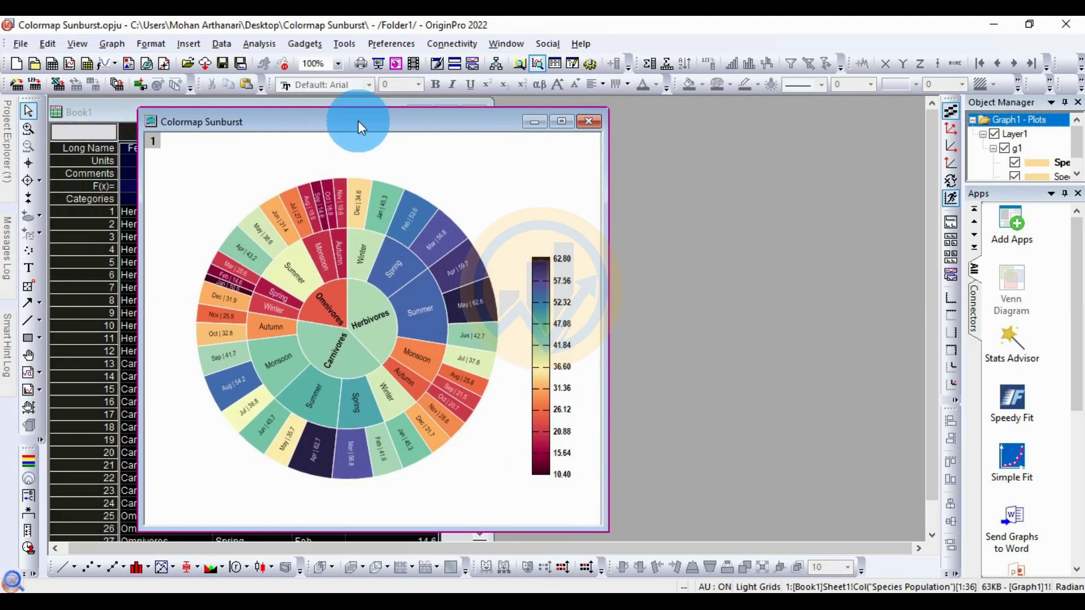
{"action": "left_click", "coordinate": [559, 121]}
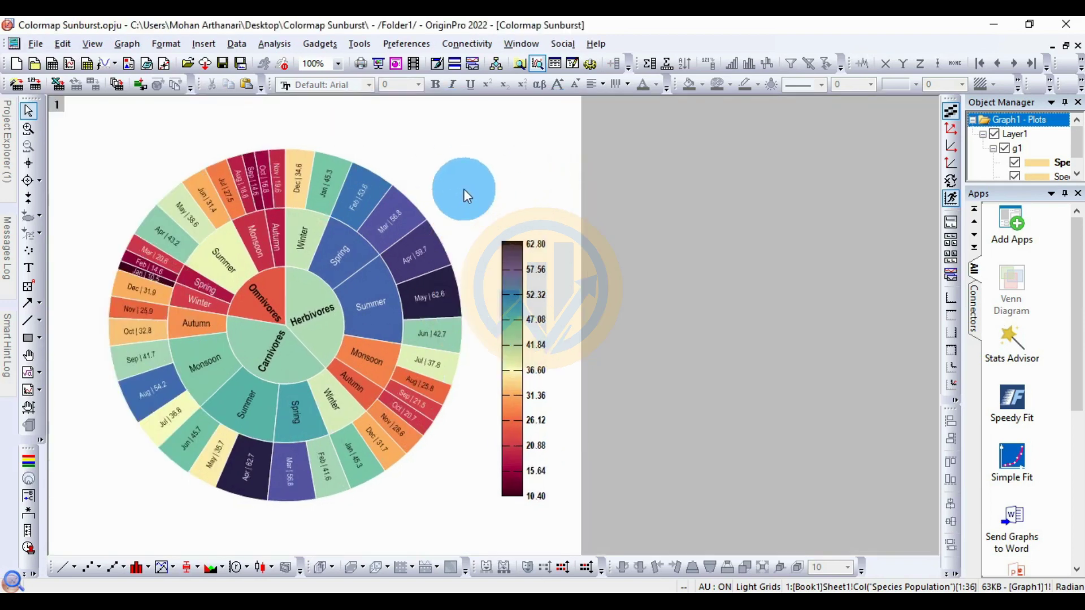
{"action": "left_click_drag", "start_coordinate": [512, 252], "coordinate": [507, 210]}
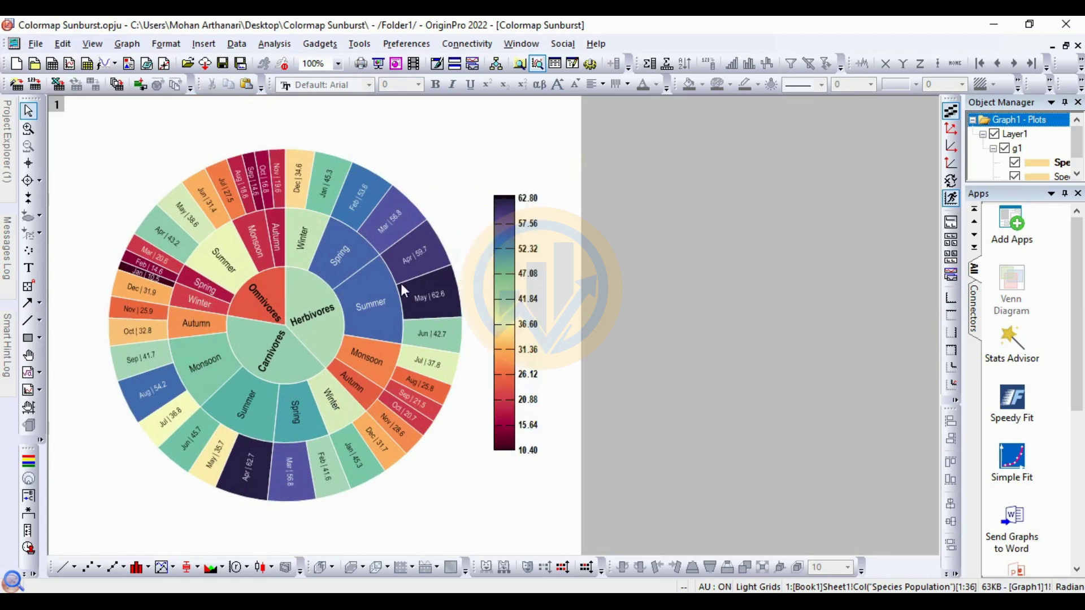
Open Plot Details for the sunburst and set Group Edit Mode to Dependent
{"action": "left_click", "coordinate": [361, 279]}
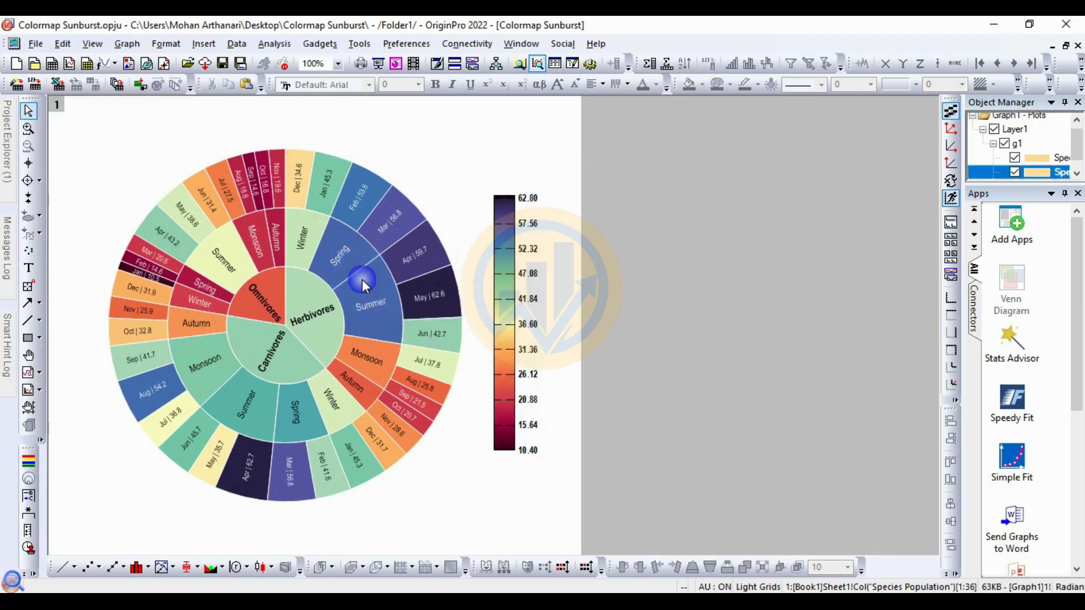
{"action": "right_click", "coordinate": [362, 279]}
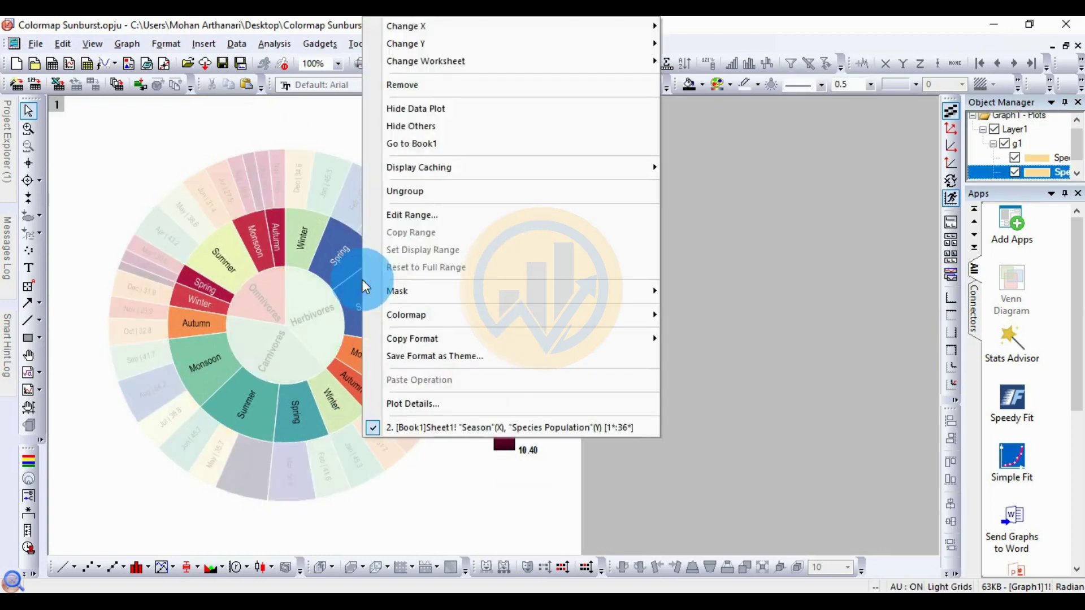
{"action": "left_click", "coordinate": [413, 404]}
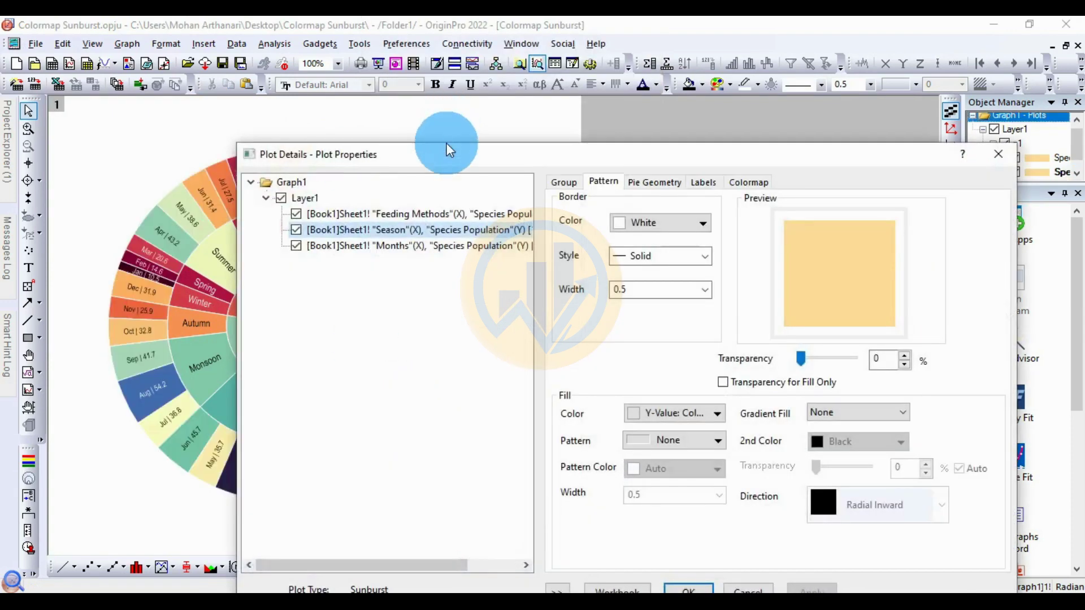
{"action": "left_click_drag", "start_coordinate": [470, 151], "coordinate": [465, 121]}
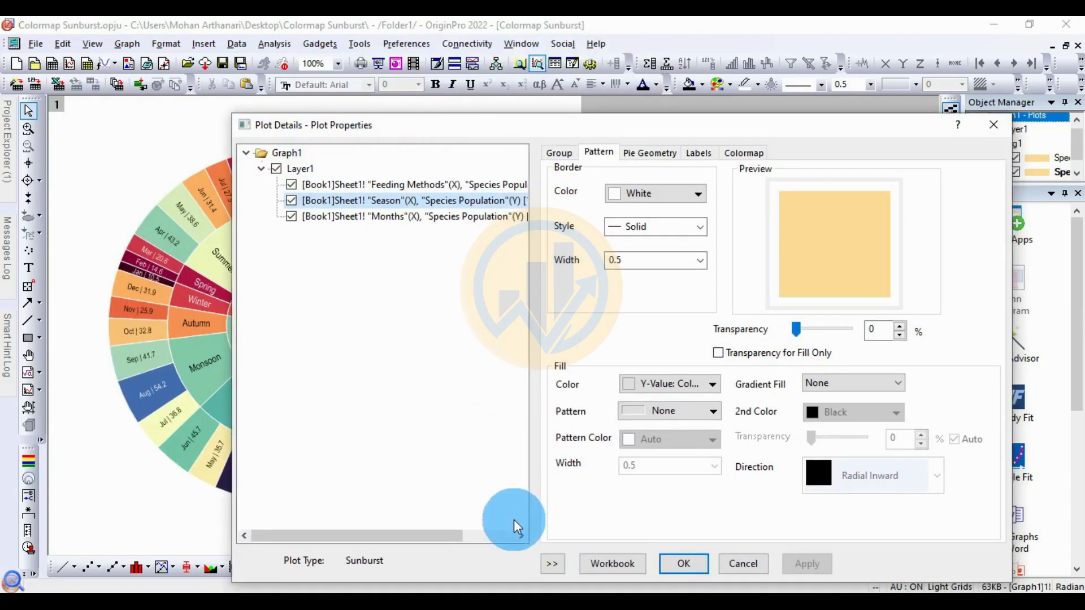
{"action": "left_click", "coordinate": [562, 563]}
{"action": "left_click_drag", "start_coordinate": [641, 130], "coordinate": [618, 92]}
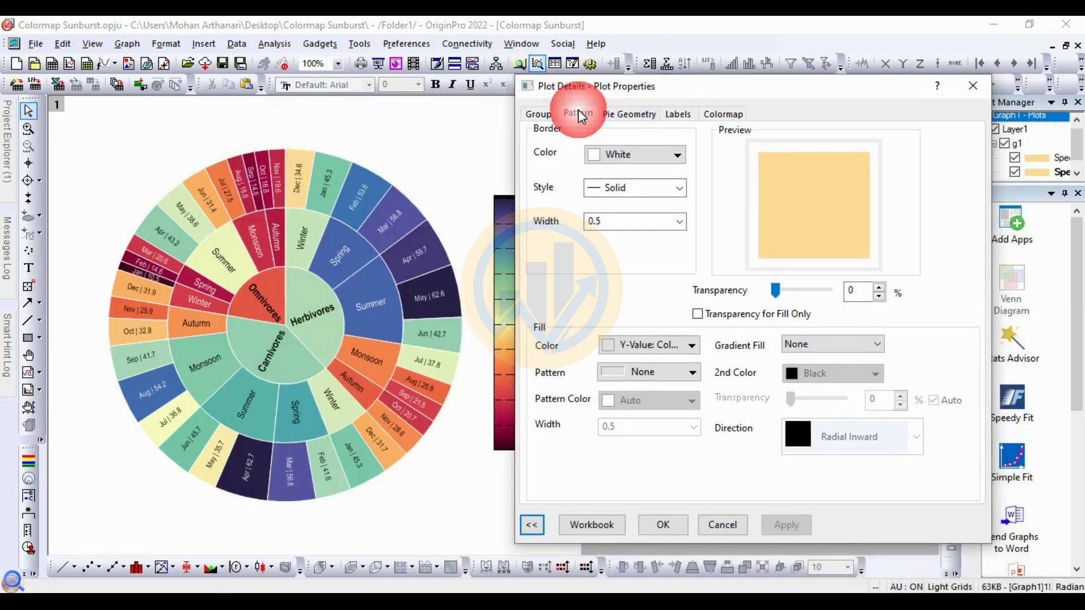
{"action": "left_click", "coordinate": [535, 114]}
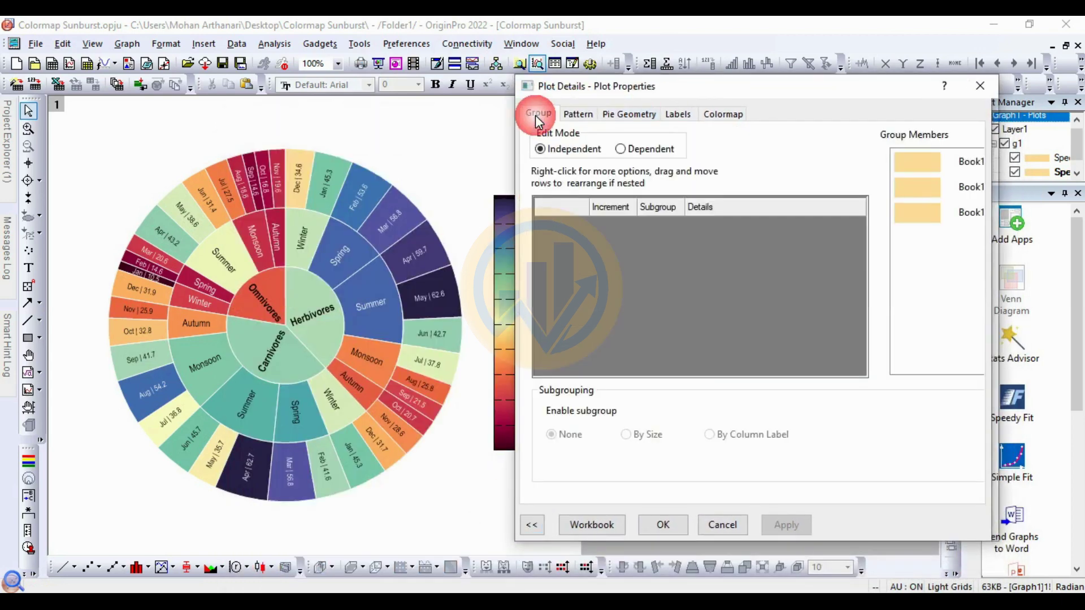
{"action": "left_click", "coordinate": [621, 149]}
Give slice borders white colour, solid line style and width 1.5, and apply
{"action": "left_click", "coordinate": [569, 114]}
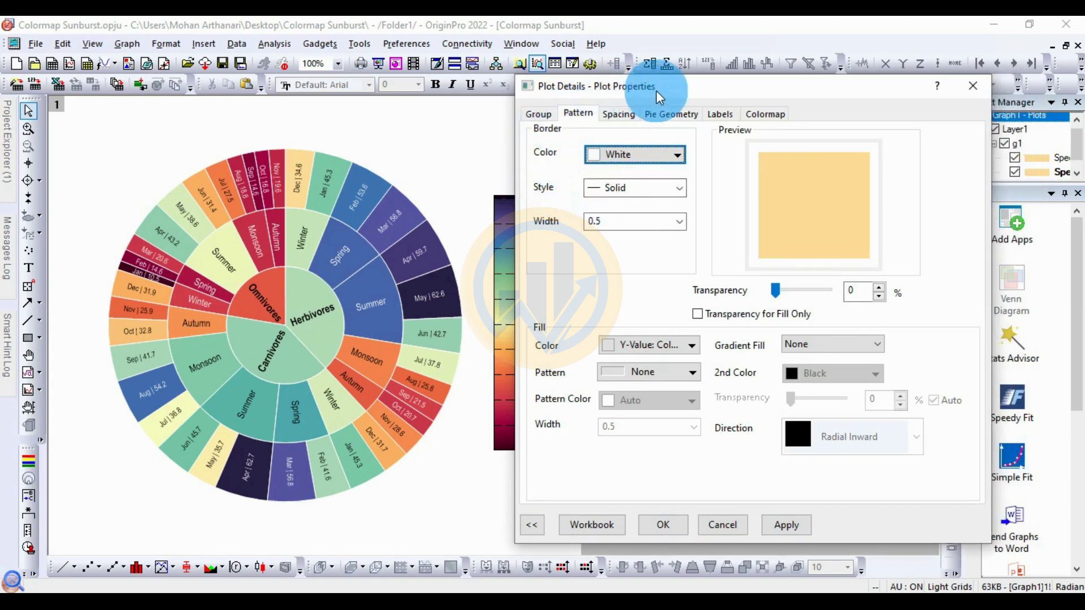
{"action": "left_click_drag", "start_coordinate": [656, 91], "coordinate": [672, 89]}
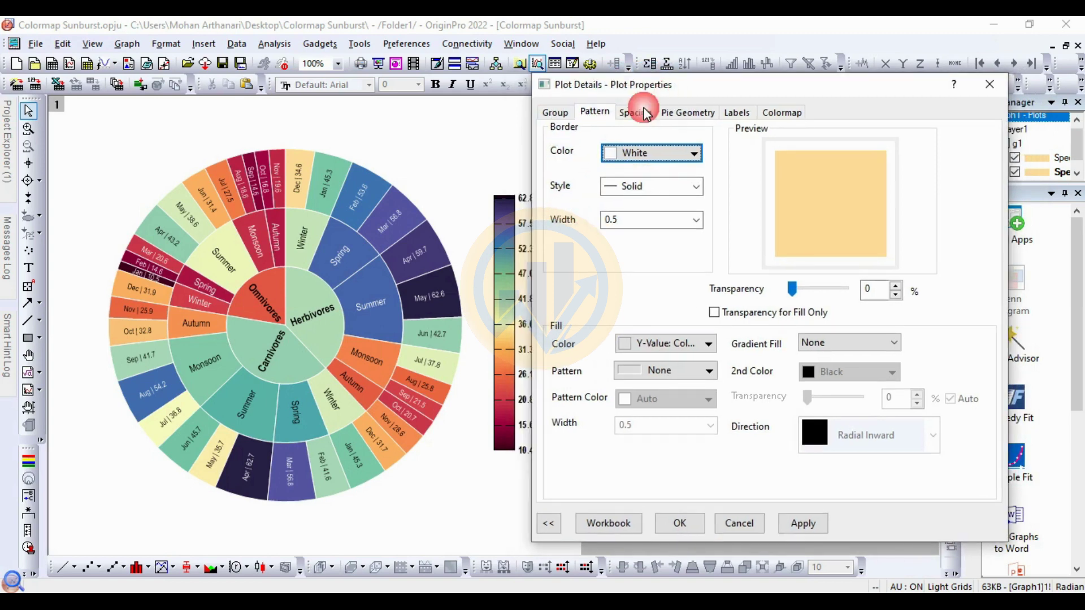
{"action": "left_click", "coordinate": [662, 154]}
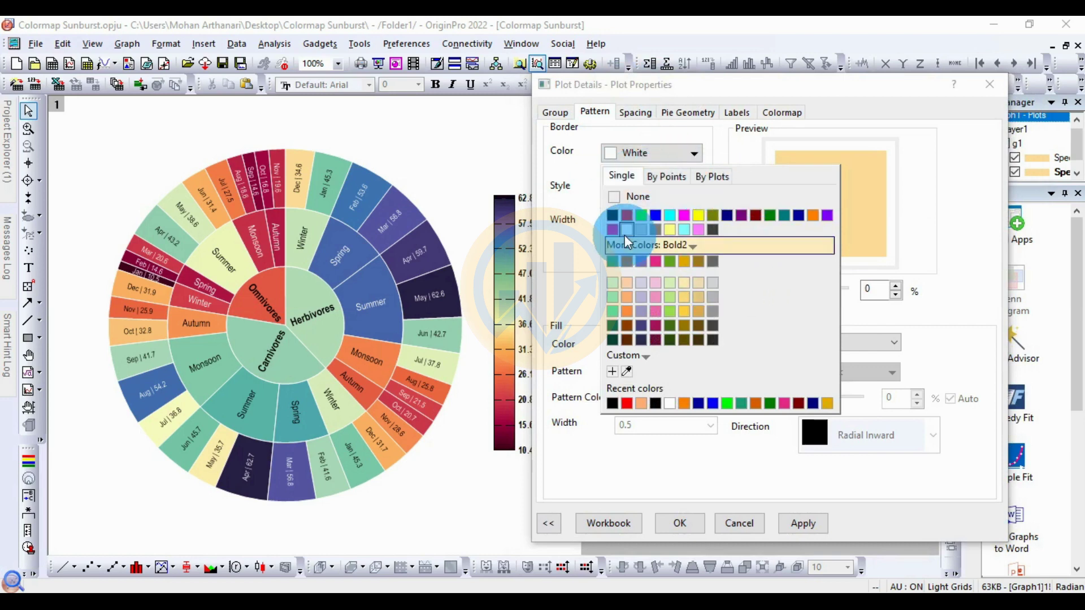
{"action": "left_click", "coordinate": [625, 231]}
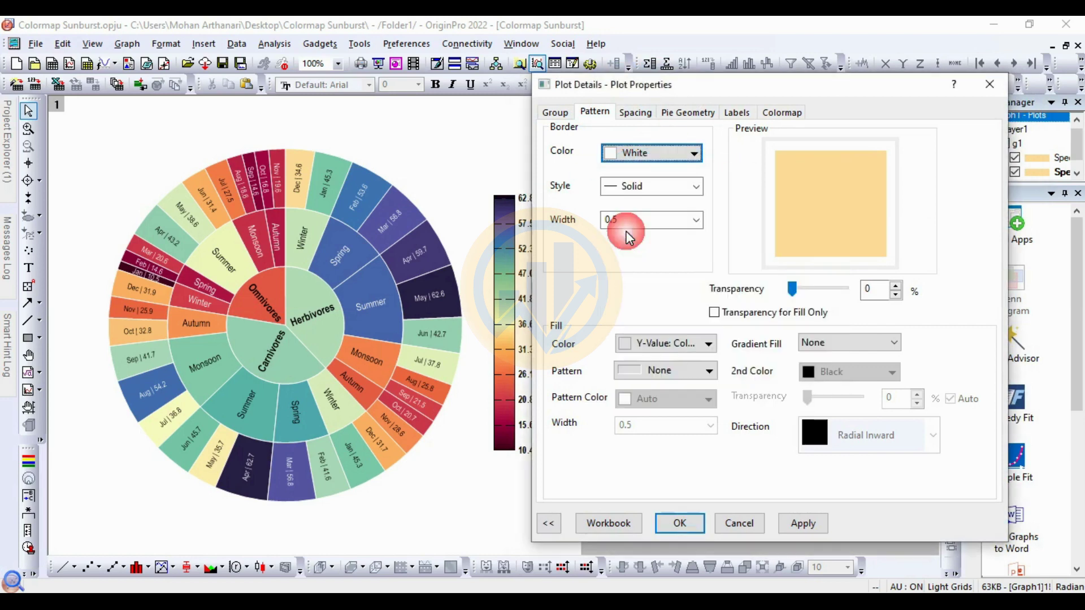
{"action": "left_click", "coordinate": [693, 186]}
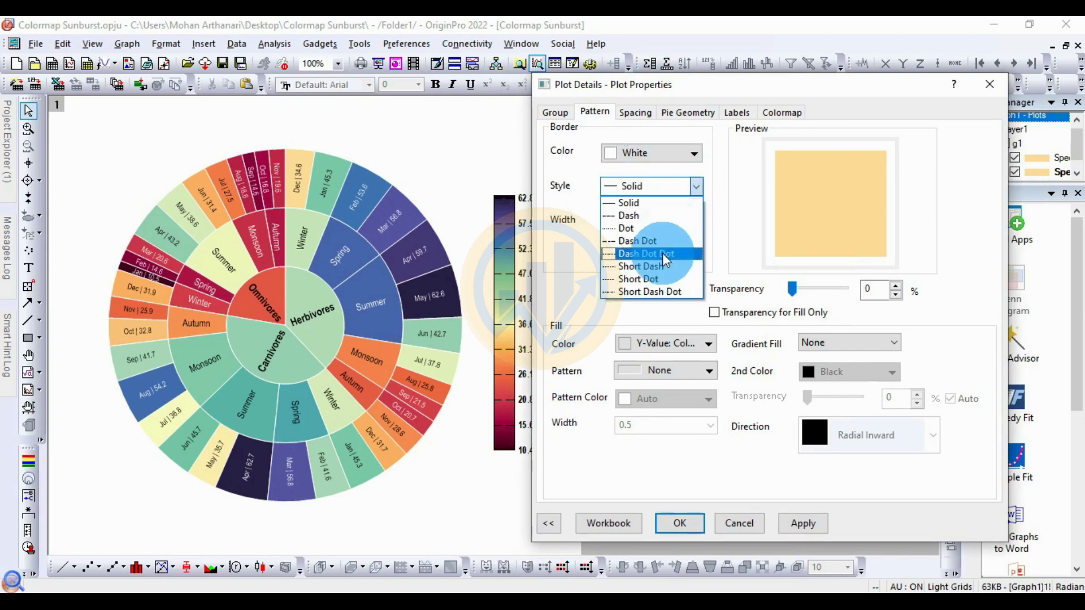
{"action": "left_click", "coordinate": [660, 202]}
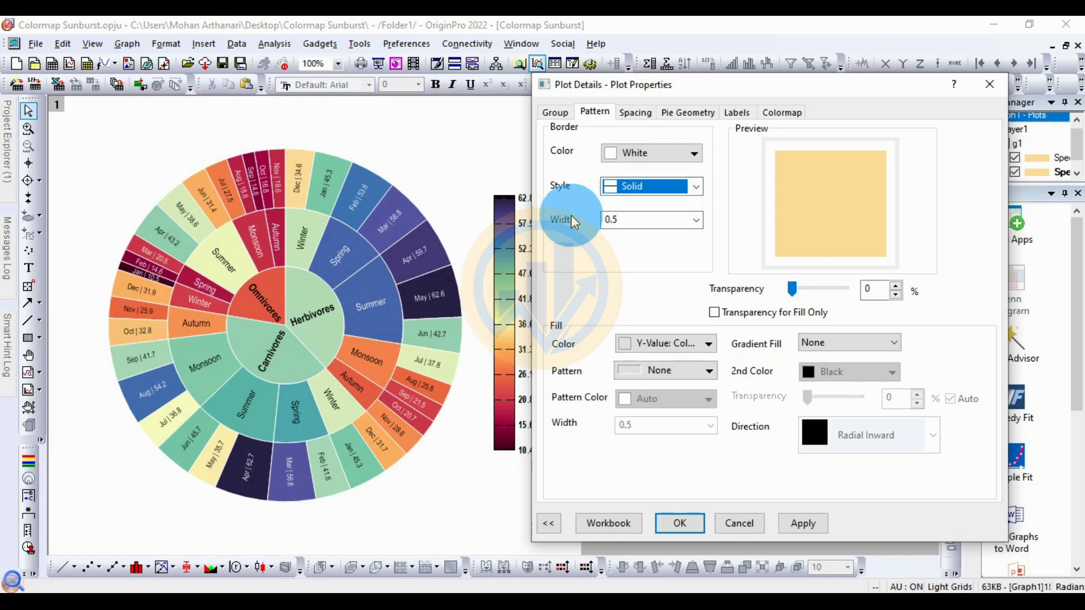
{"action": "left_click", "coordinate": [695, 220]}
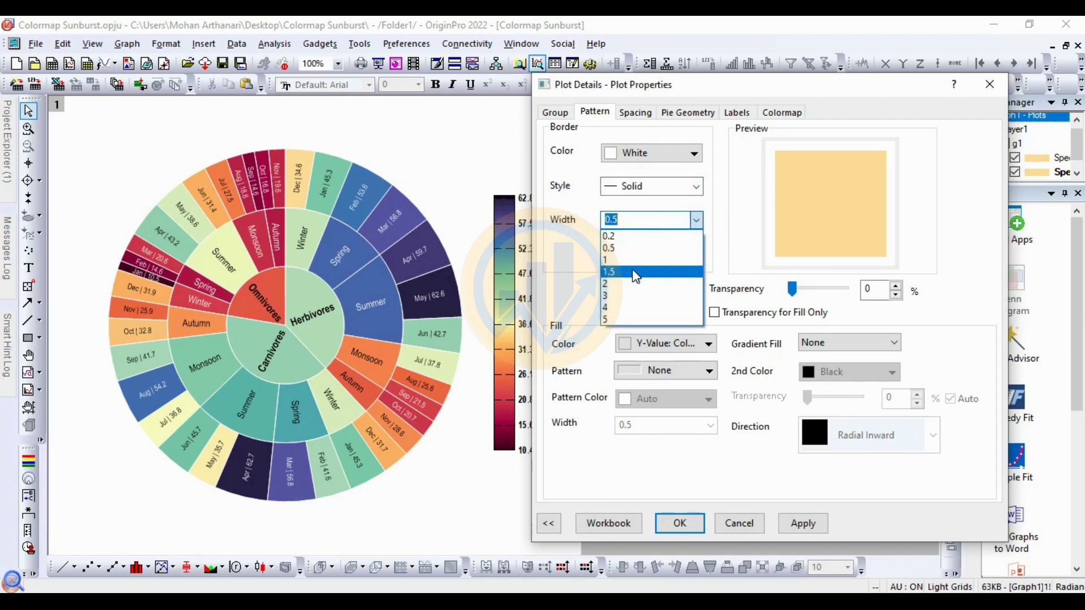
{"action": "left_click", "coordinate": [635, 273]}
{"action": "left_click", "coordinate": [818, 522]}
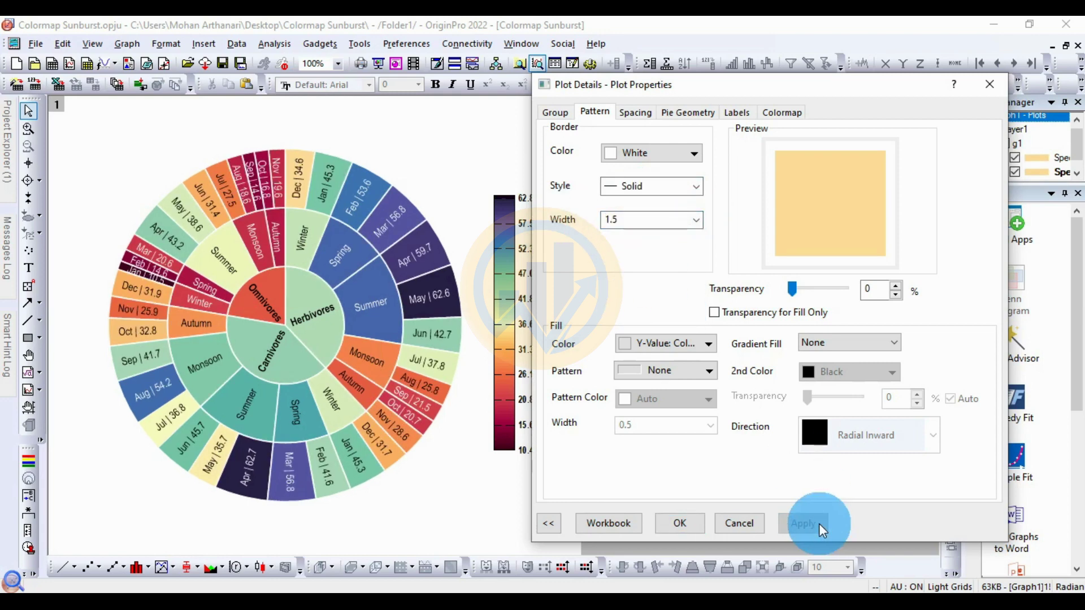
{"action": "left_click", "coordinate": [420, 349]}
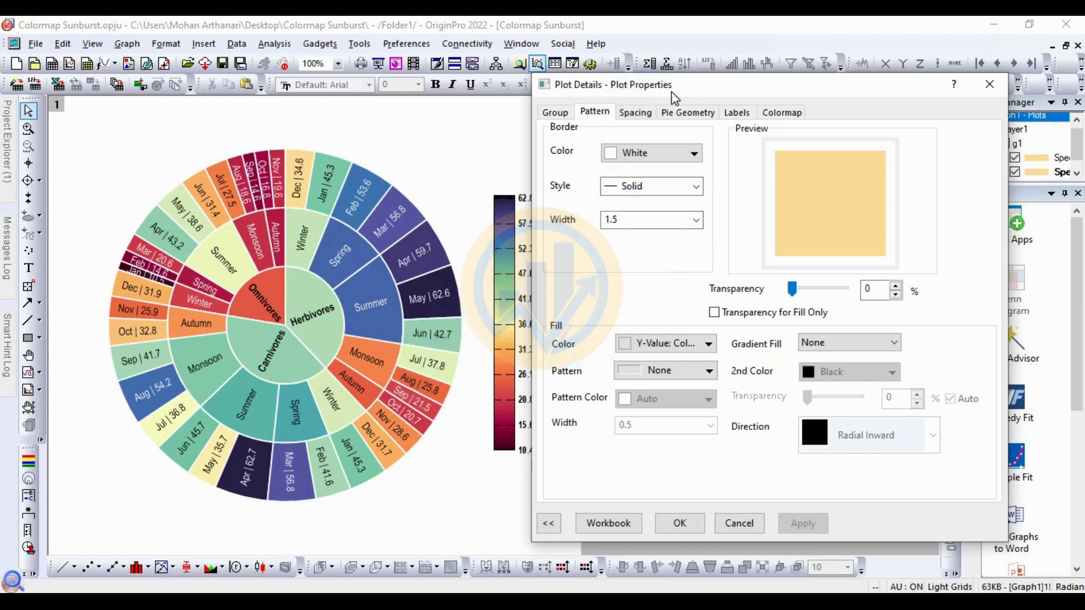
{"action": "left_click_drag", "start_coordinate": [671, 97], "coordinate": [663, 80]}
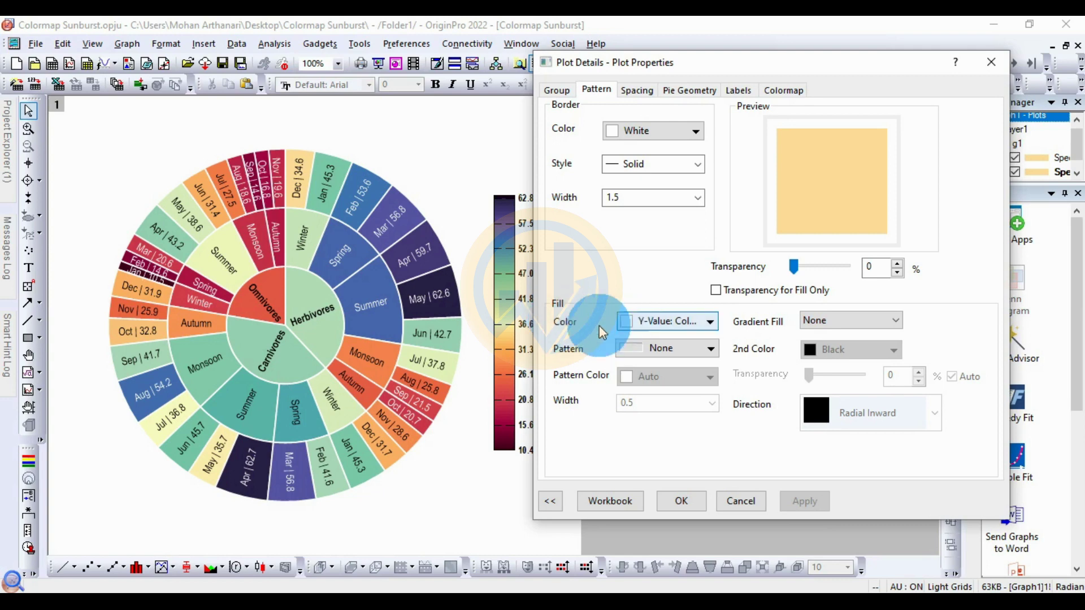
Fill the slices by points using the Maple color list and apply
{"action": "left_click", "coordinate": [662, 323]}
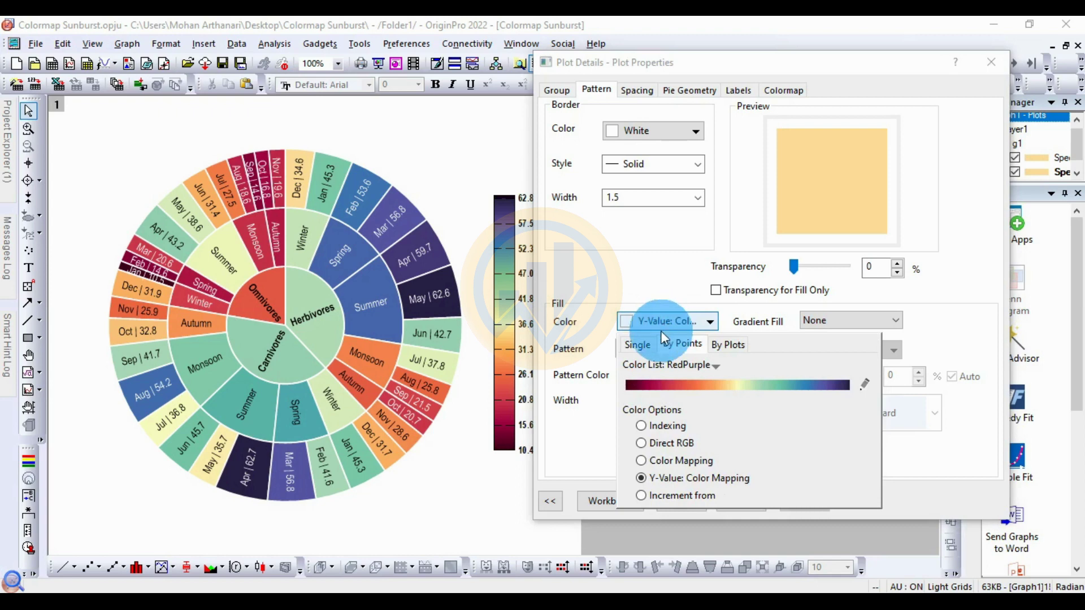
{"action": "left_click", "coordinate": [636, 345]}
{"action": "left_click", "coordinate": [682, 344]}
{"action": "left_click", "coordinate": [728, 343]}
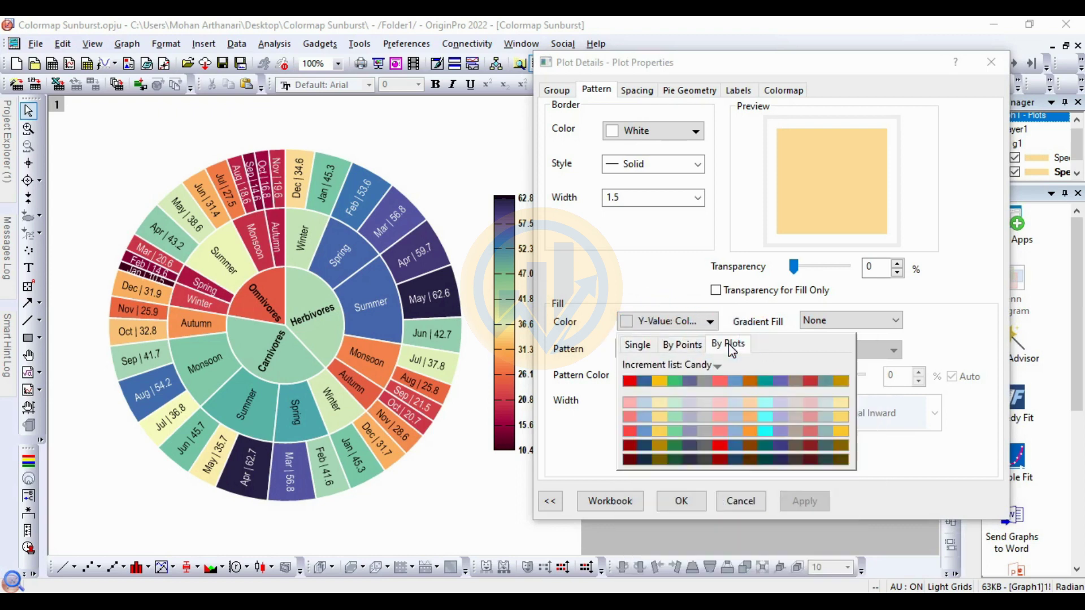
{"action": "left_click", "coordinate": [684, 345]}
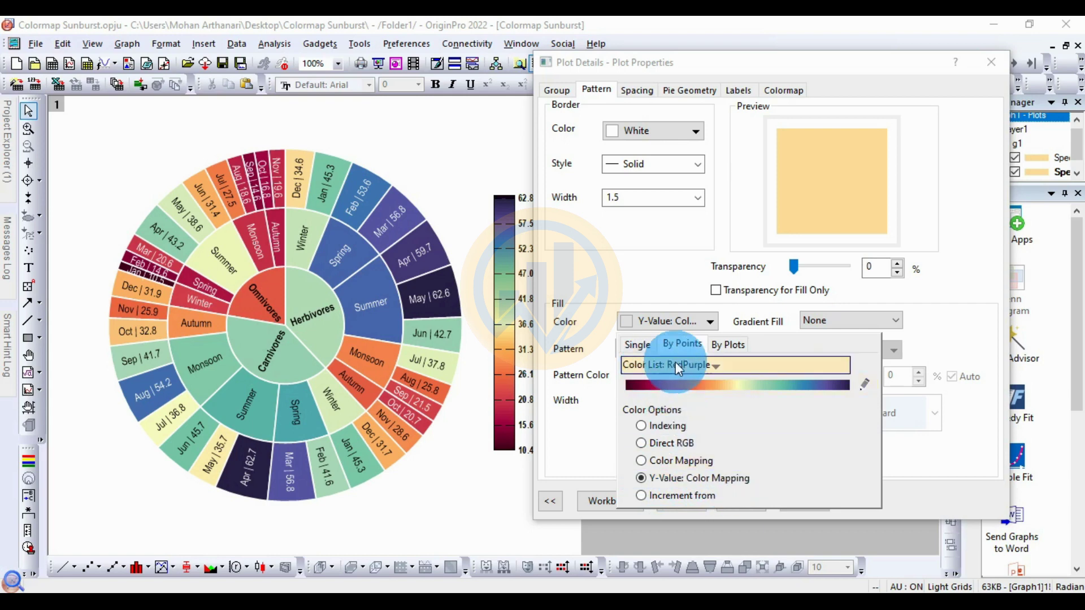
{"action": "left_click", "coordinate": [702, 364]}
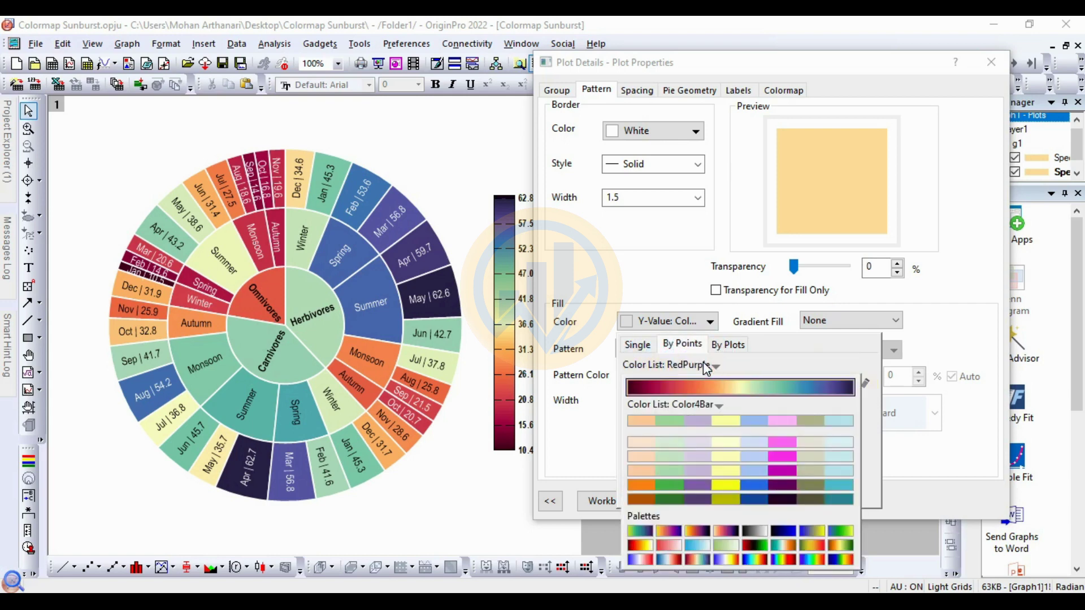
{"action": "left_click", "coordinate": [808, 547]}
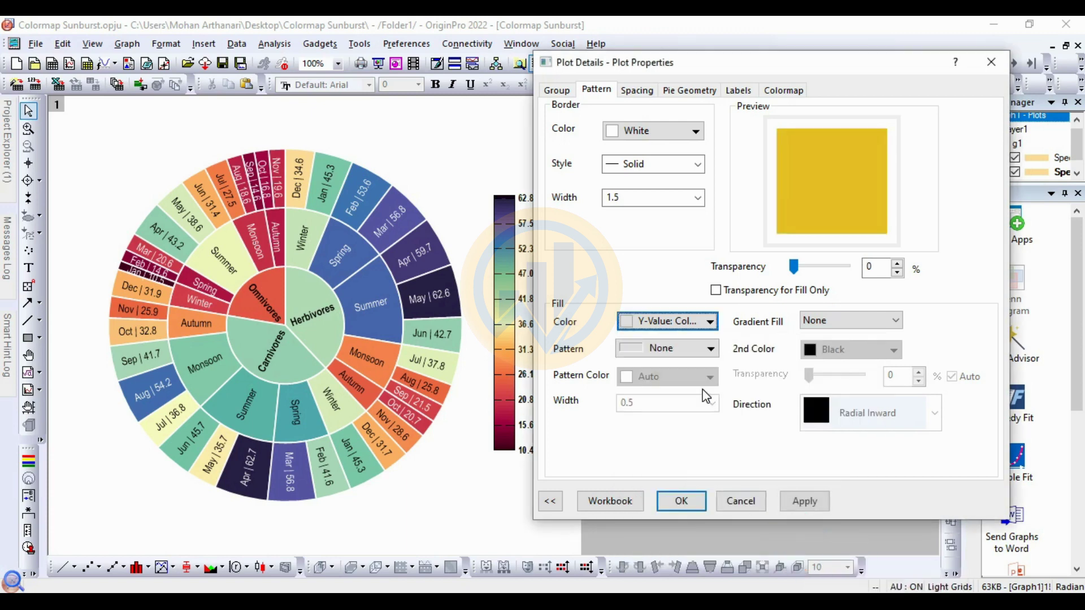
{"action": "left_click", "coordinate": [805, 503]}
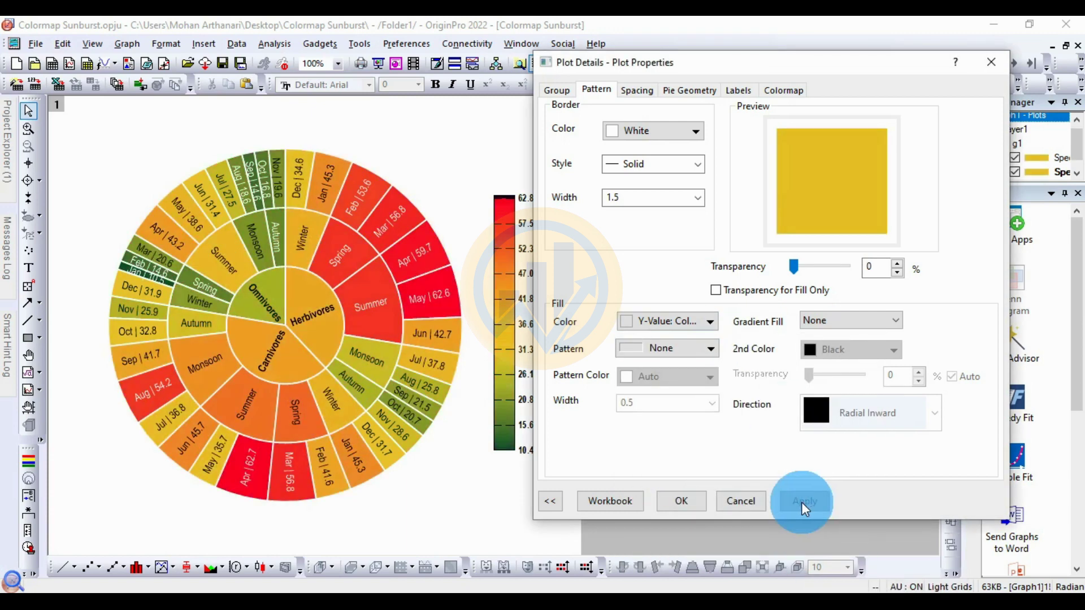
Replace the fill color list with a green-yellow-brown palette and apply
{"action": "left_click", "coordinate": [697, 321]}
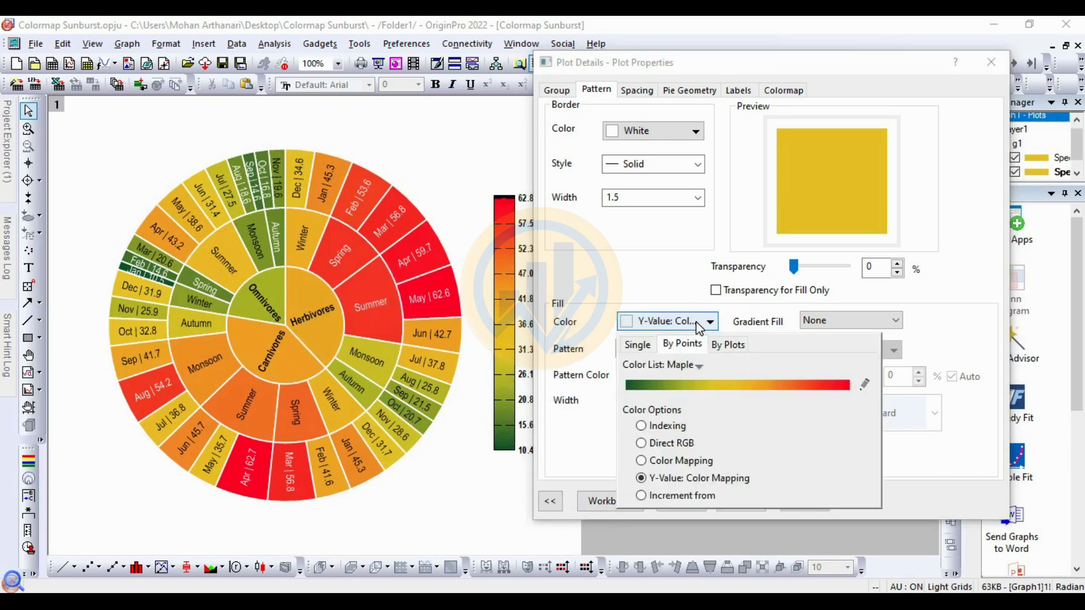
{"action": "left_click", "coordinate": [697, 372]}
{"action": "left_click", "coordinate": [831, 544]}
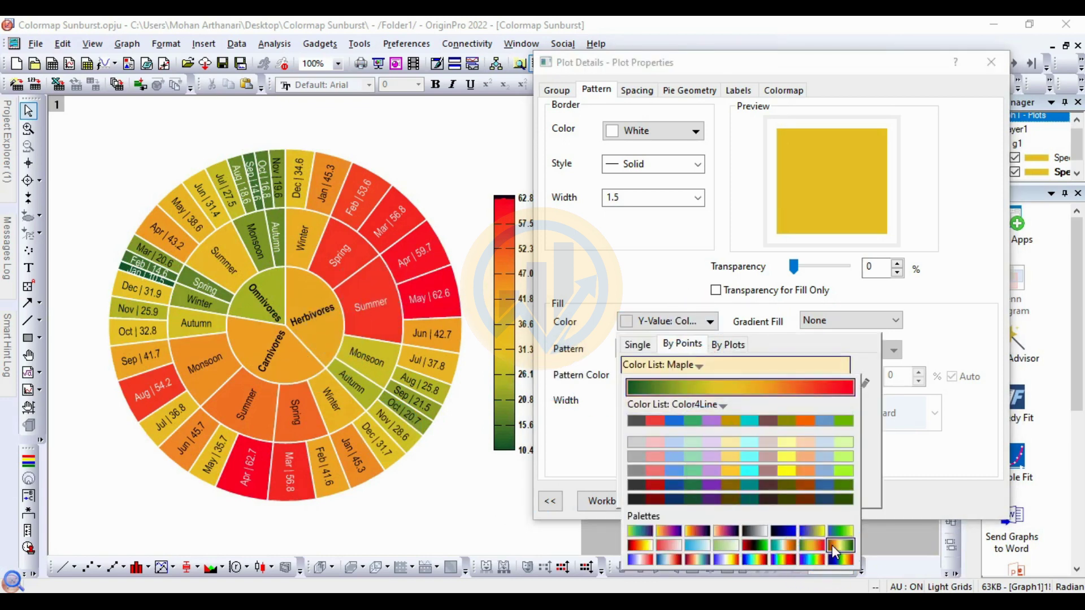
{"action": "left_click", "coordinate": [815, 500]}
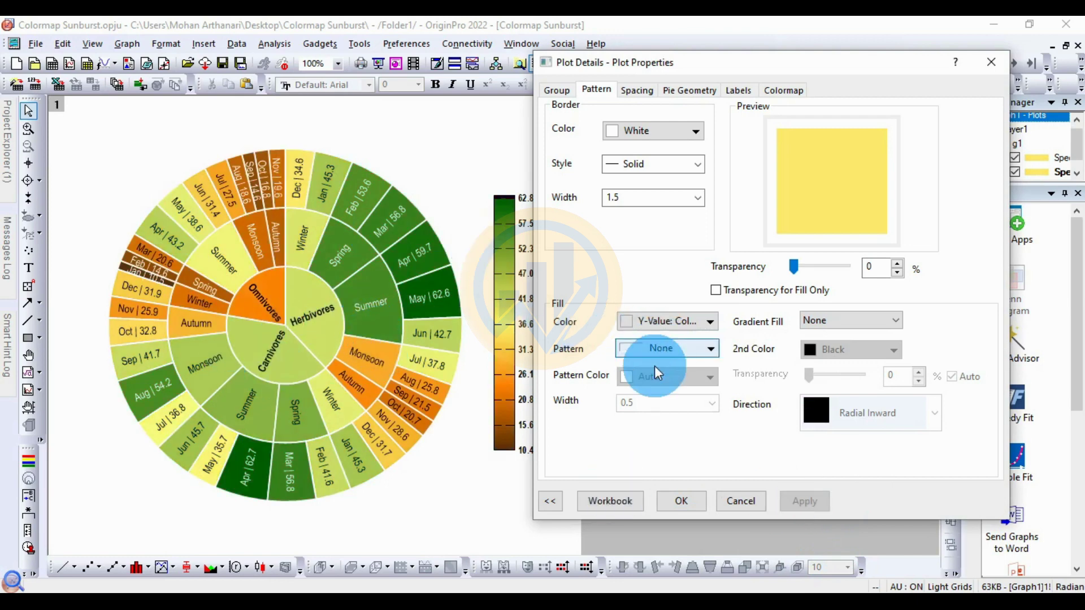
{"action": "left_click", "coordinate": [643, 90]}
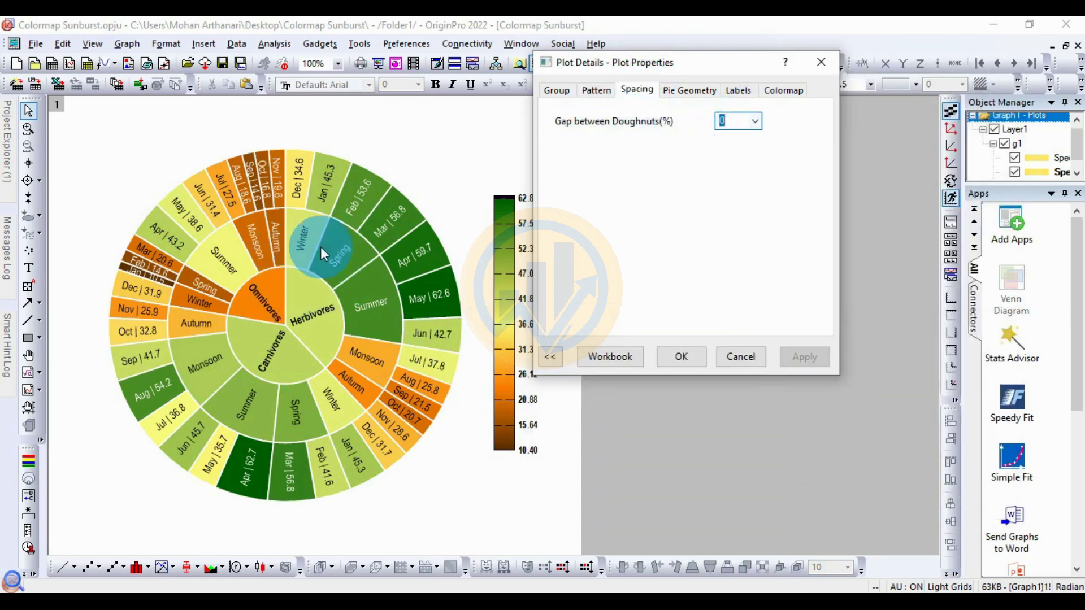
Try a 10% gap, then set Gap between Doughnuts to 20% and apply
{"action": "left_click", "coordinate": [754, 121]}
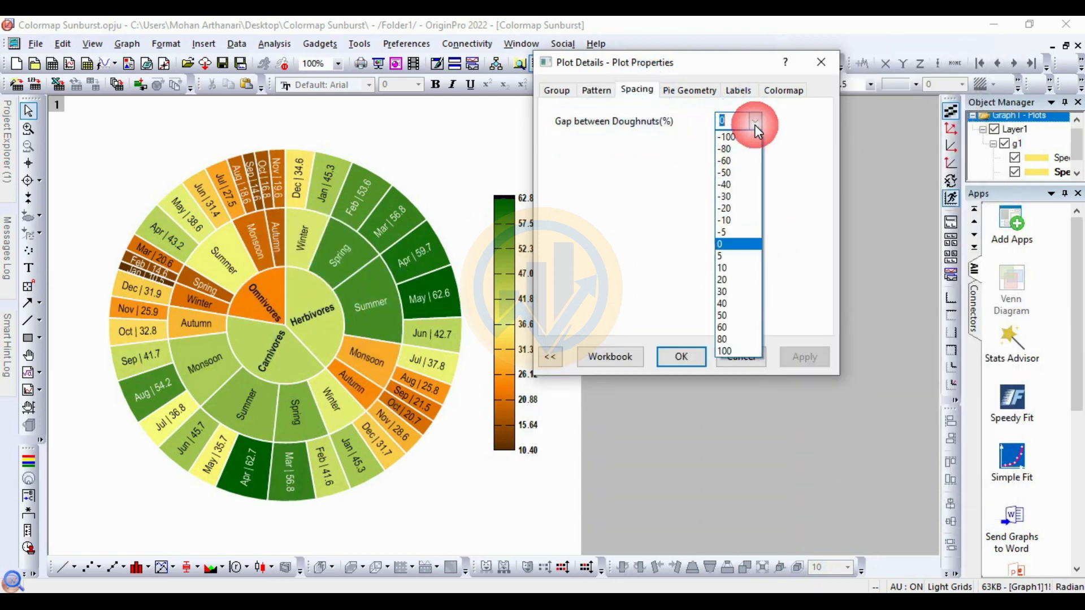
{"action": "left_click", "coordinate": [730, 266]}
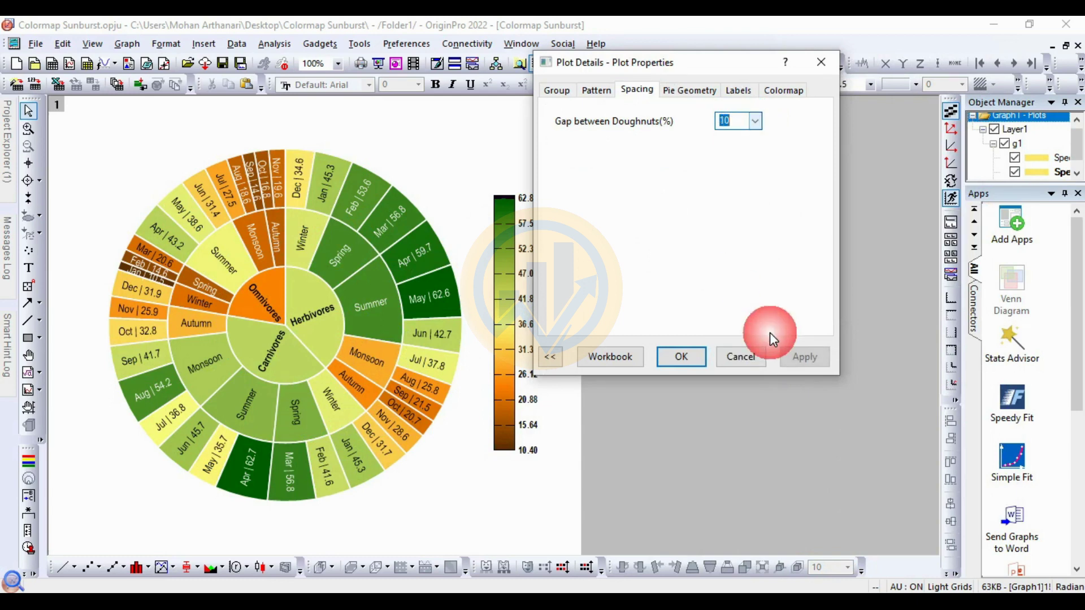
{"action": "left_click", "coordinate": [805, 359]}
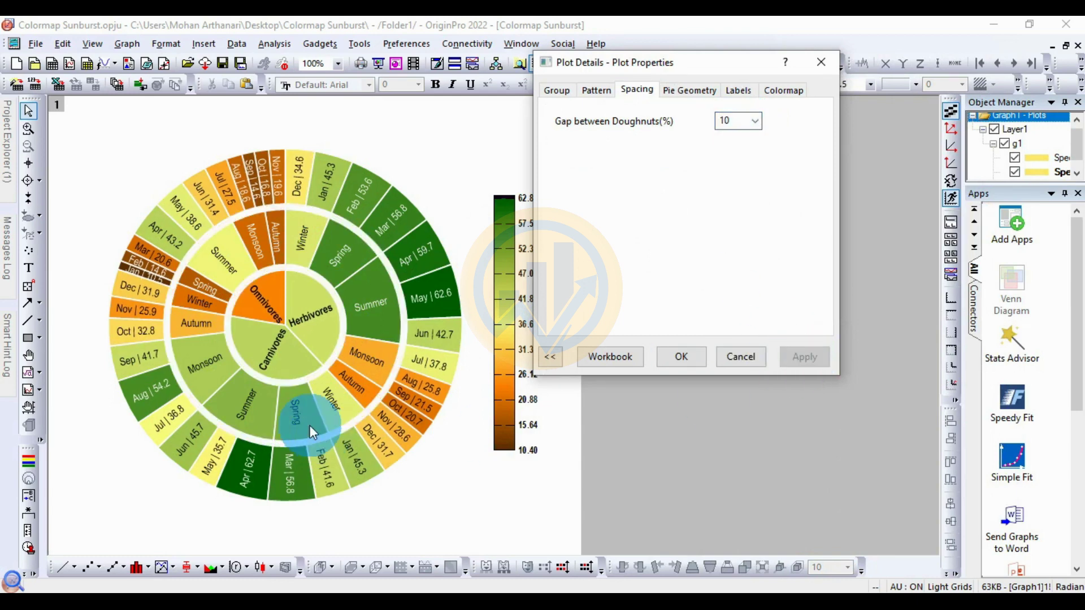
{"action": "left_click", "coordinate": [753, 119]}
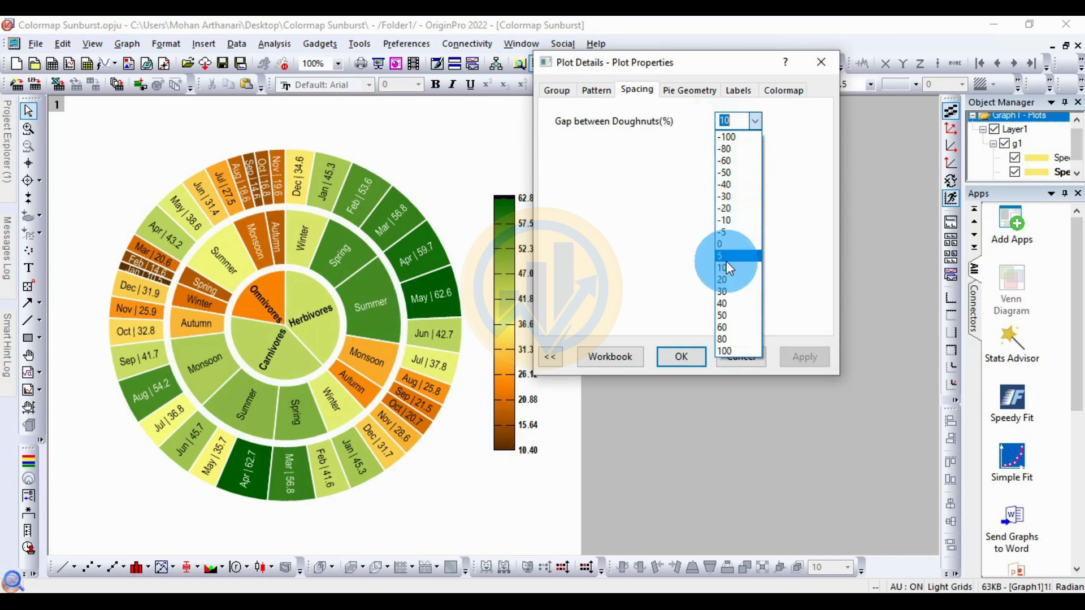
{"action": "left_click", "coordinate": [730, 279]}
{"action": "left_click", "coordinate": [805, 355]}
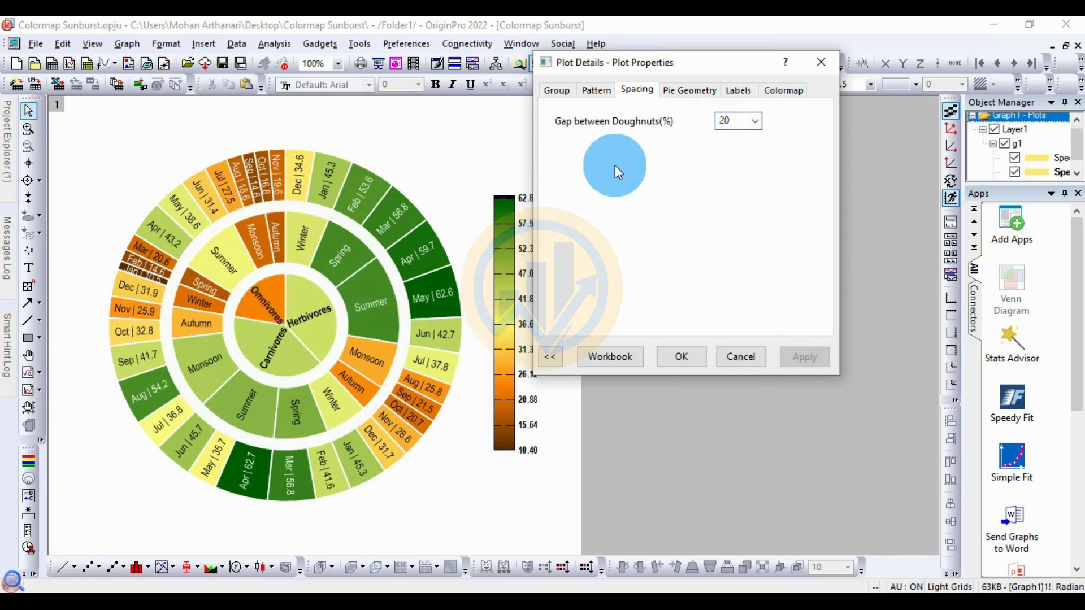
{"action": "left_click", "coordinate": [689, 90]}
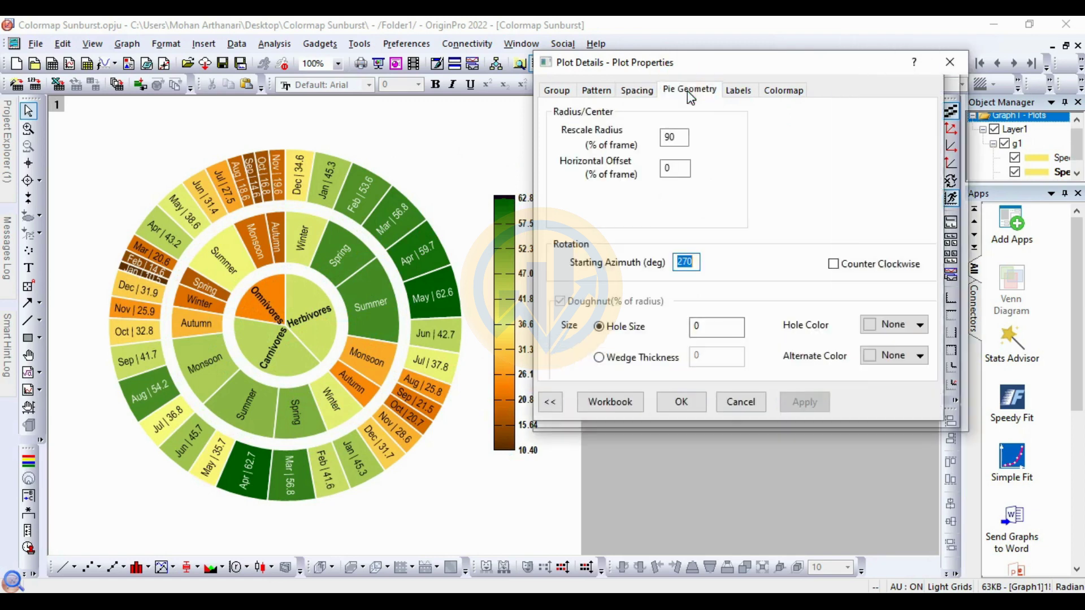
Set Rescale Radius to 100 and Hole Size to 15, applying each
{"action": "double_click", "coordinate": [672, 138]}
{"action": "type", "text": "100"}
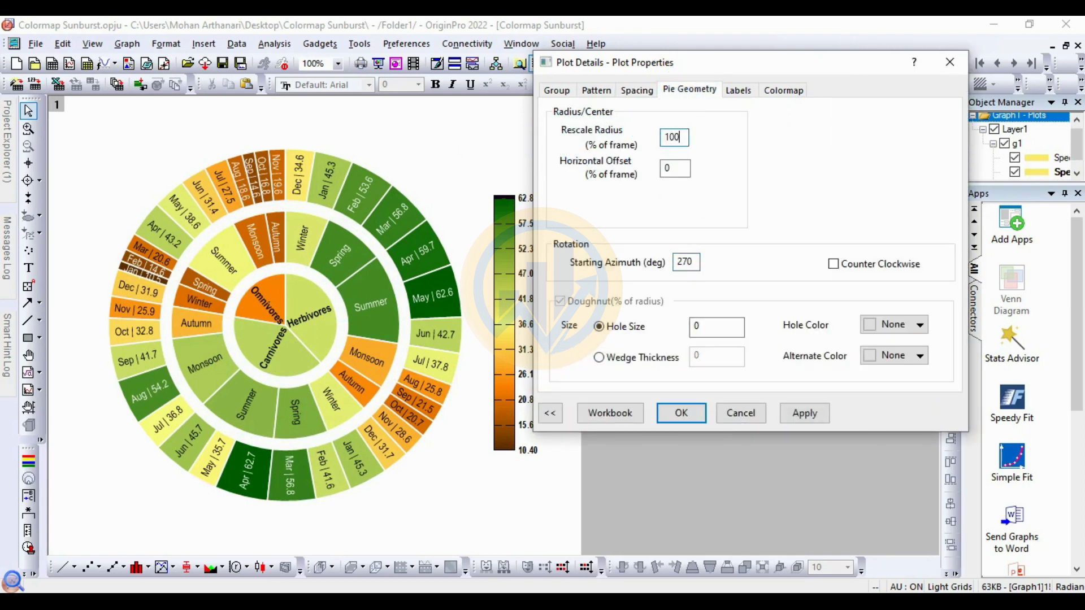
{"action": "left_click", "coordinate": [806, 417]}
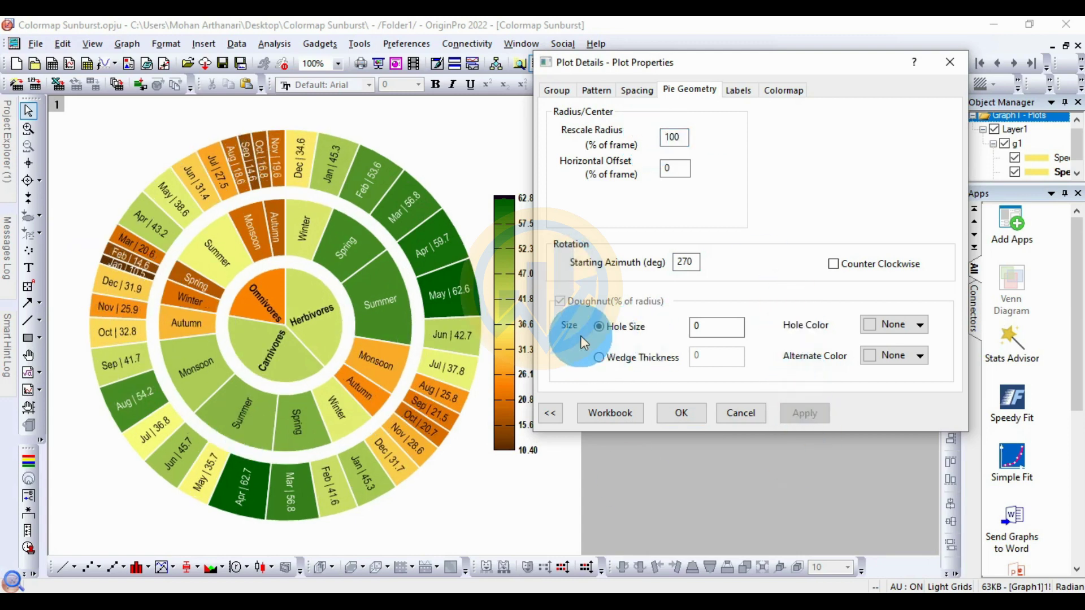
{"action": "double_click", "coordinate": [696, 329]}
{"action": "type", "text": "15"}
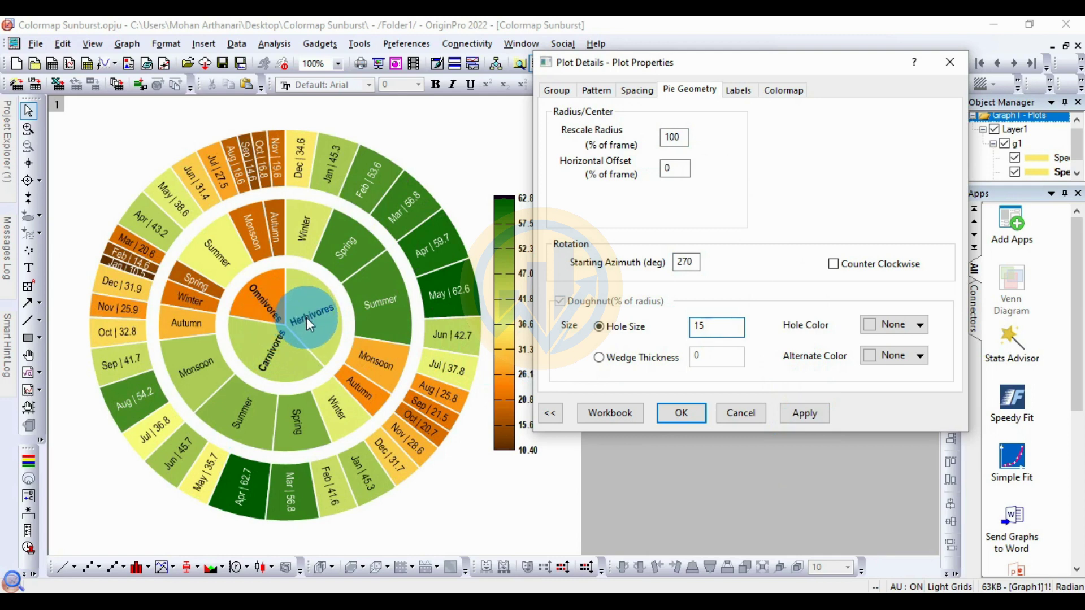
{"action": "left_click", "coordinate": [809, 412]}
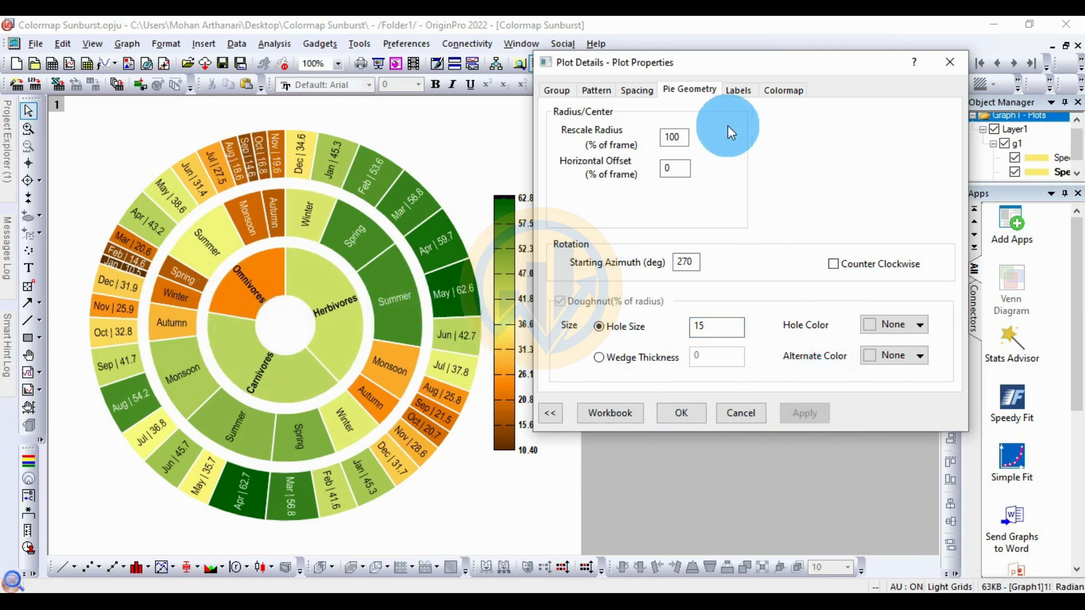
{"action": "left_click", "coordinate": [746, 92]}
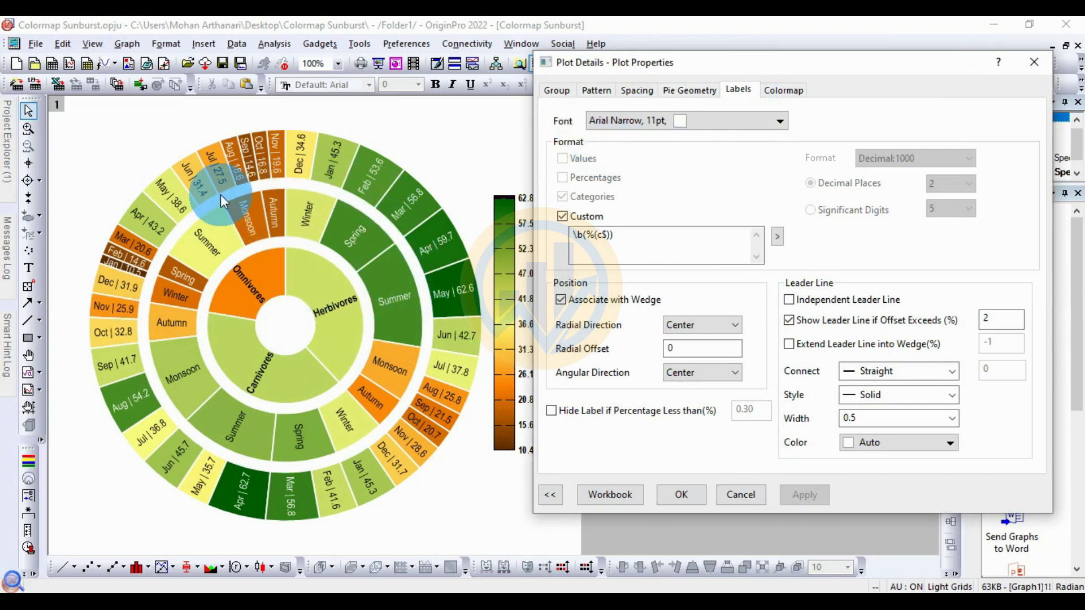
Set the sunburst label font to Times New Roman with black text colour
{"action": "left_click", "coordinate": [626, 118]}
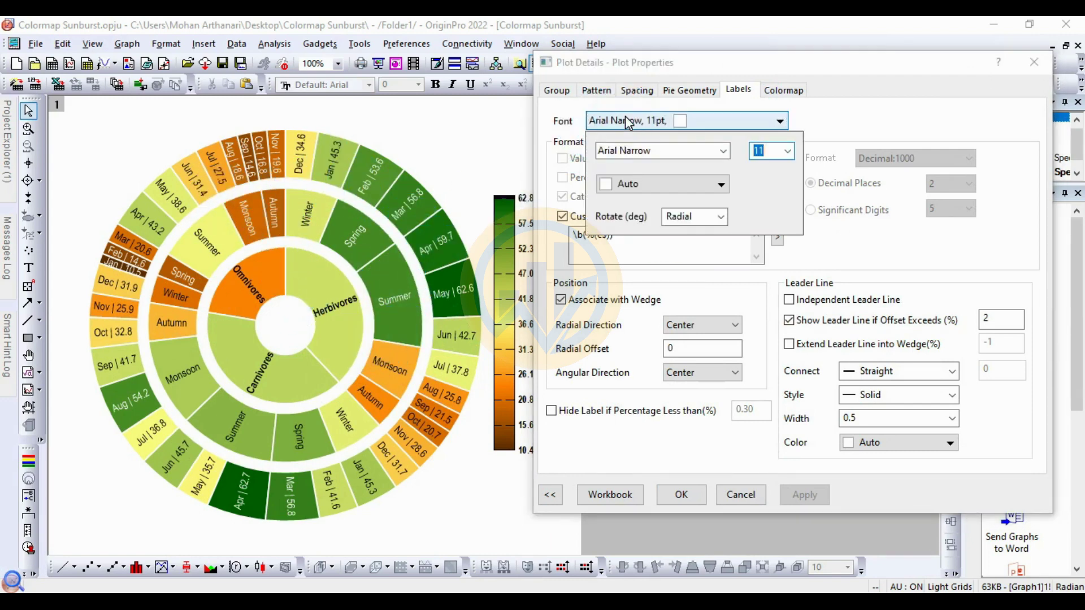
{"action": "left_click", "coordinate": [723, 150]}
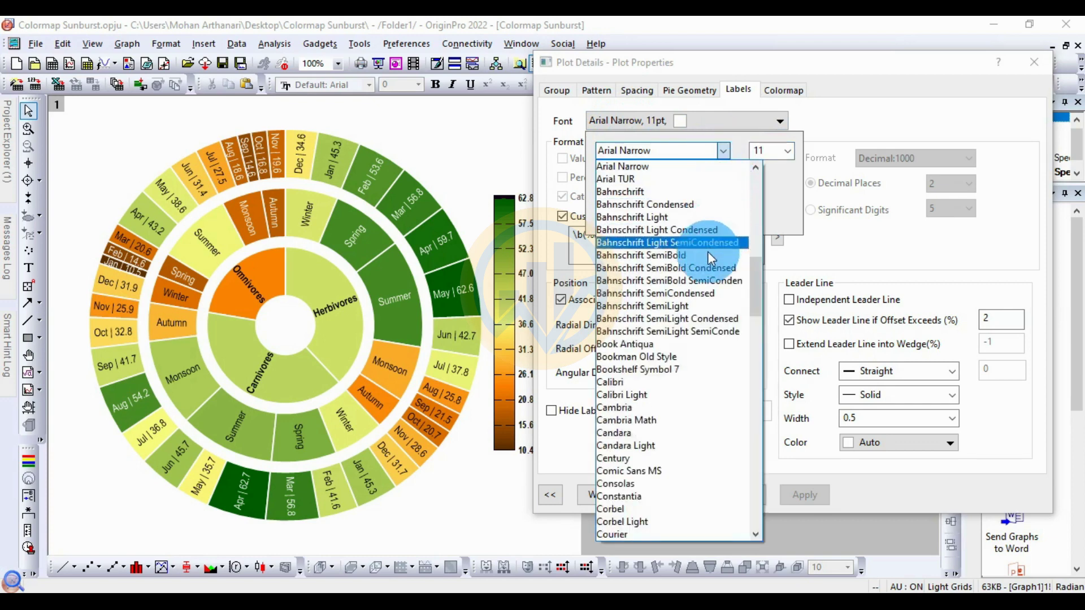
{"action": "scroll", "coordinate": [707, 252], "scroll_direction": "up", "scroll_amount": 12}
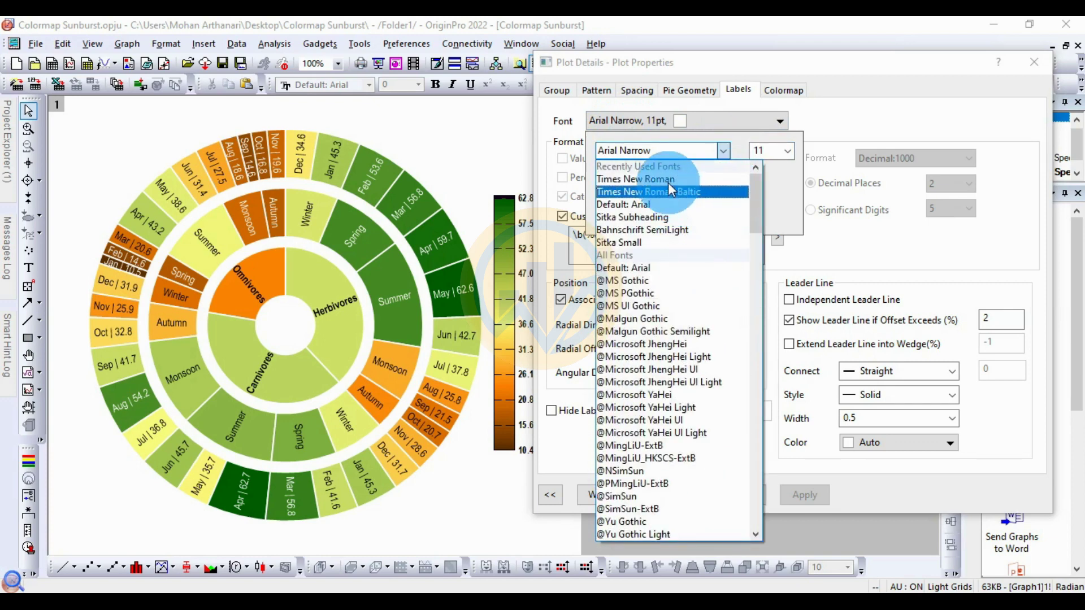
{"action": "left_click", "coordinate": [667, 180]}
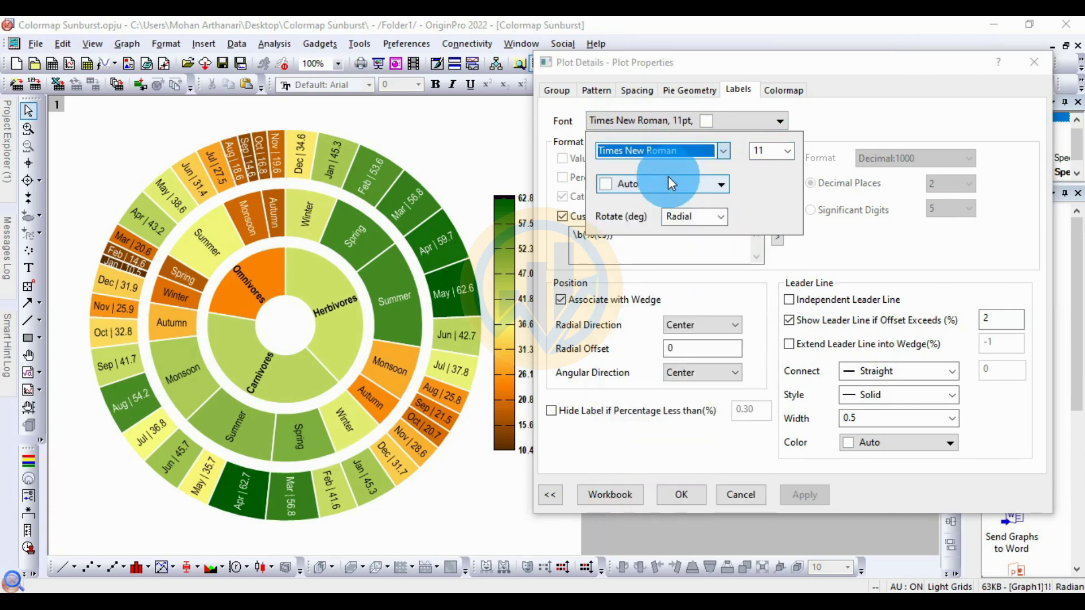
{"action": "left_click", "coordinate": [722, 185]}
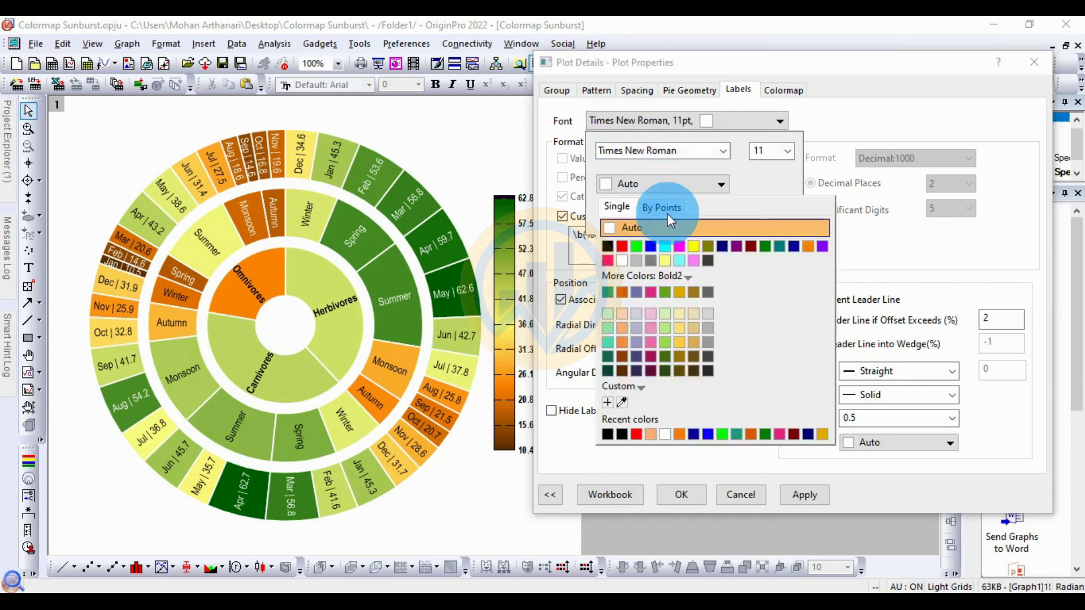
{"action": "left_click", "coordinate": [607, 246]}
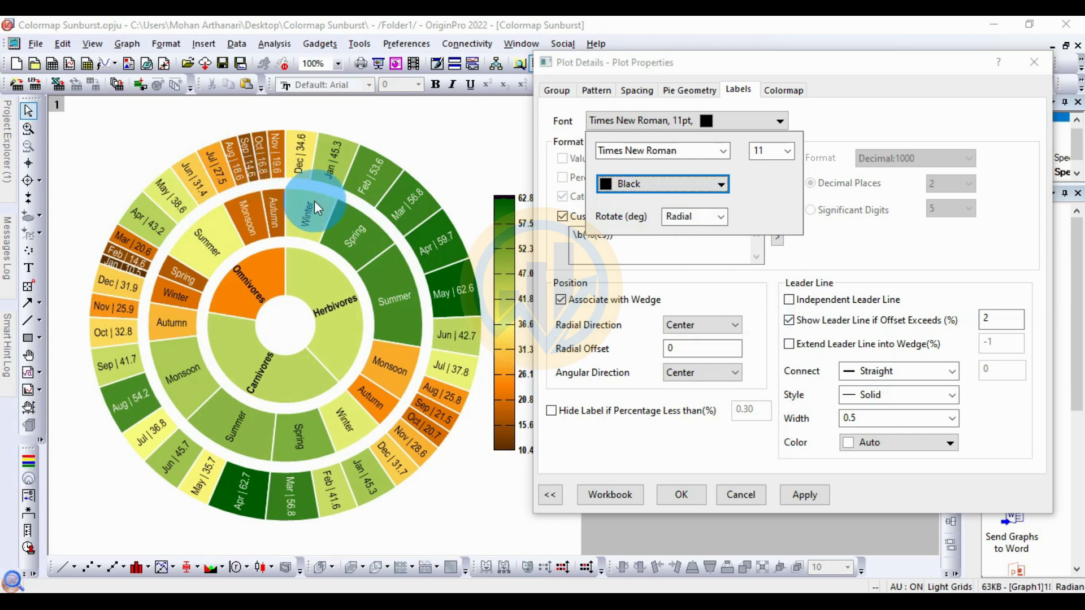
Try Angular rotation for the sunburst labels, then switch back to Radial
{"action": "left_click", "coordinate": [722, 219]}
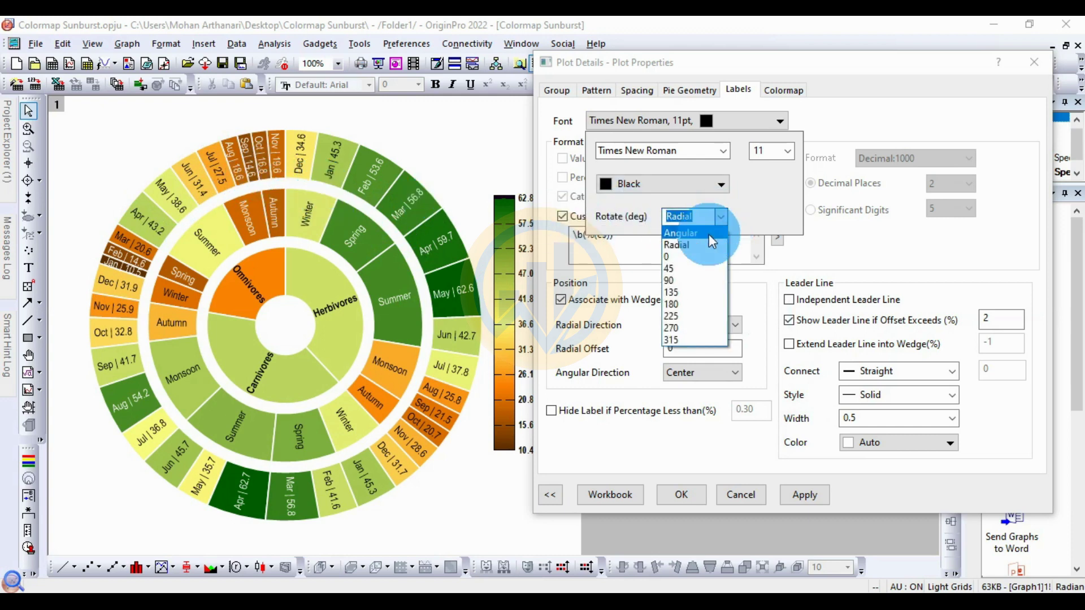
{"action": "left_click", "coordinate": [709, 230]}
{"action": "left_click", "coordinate": [808, 496]}
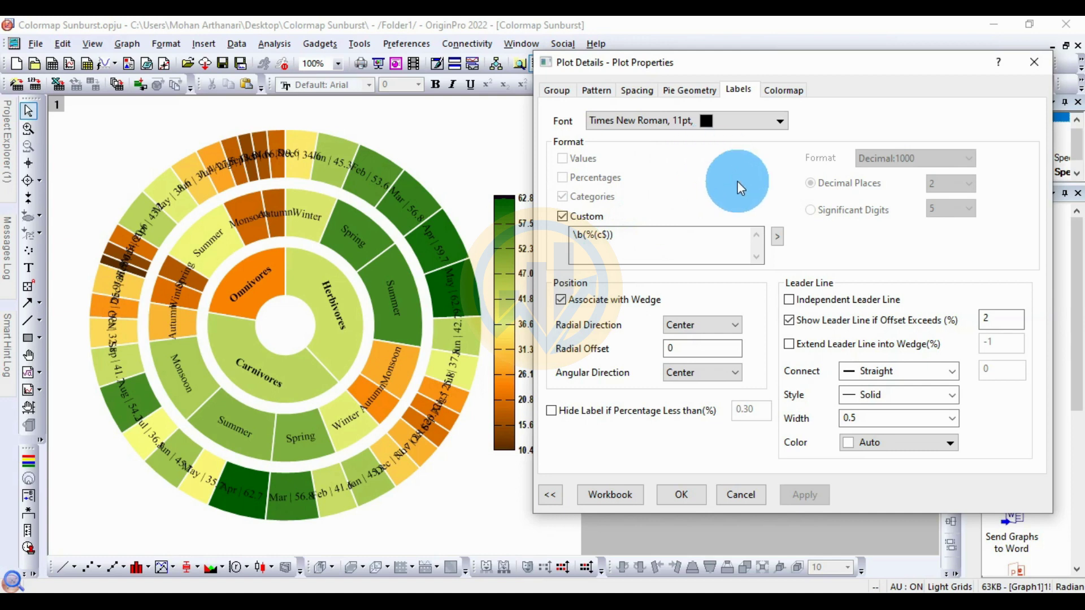
{"action": "left_click", "coordinate": [780, 122]}
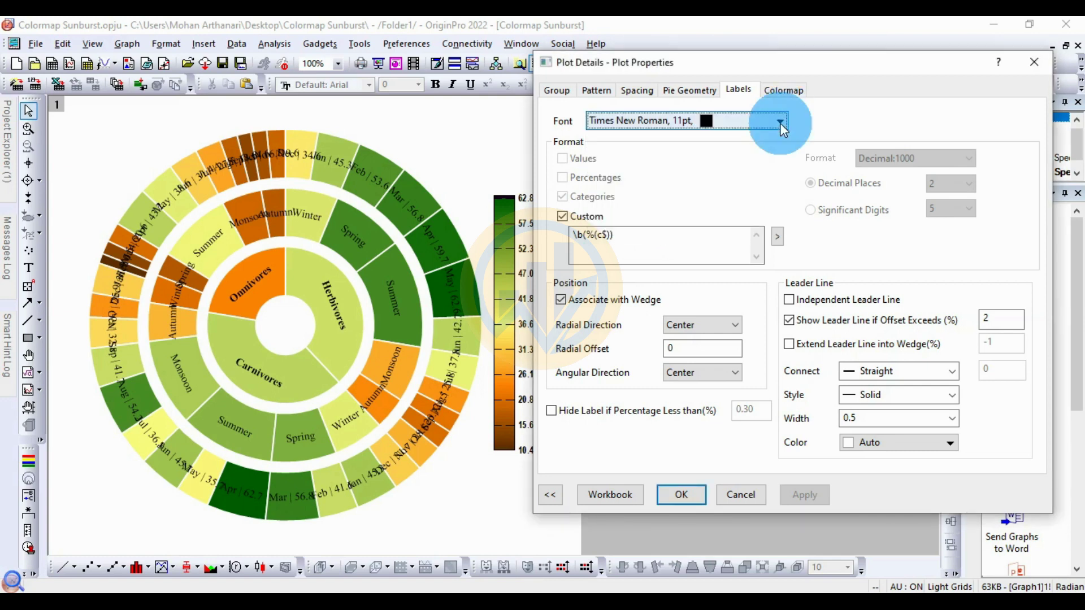
{"action": "left_click", "coordinate": [690, 220]}
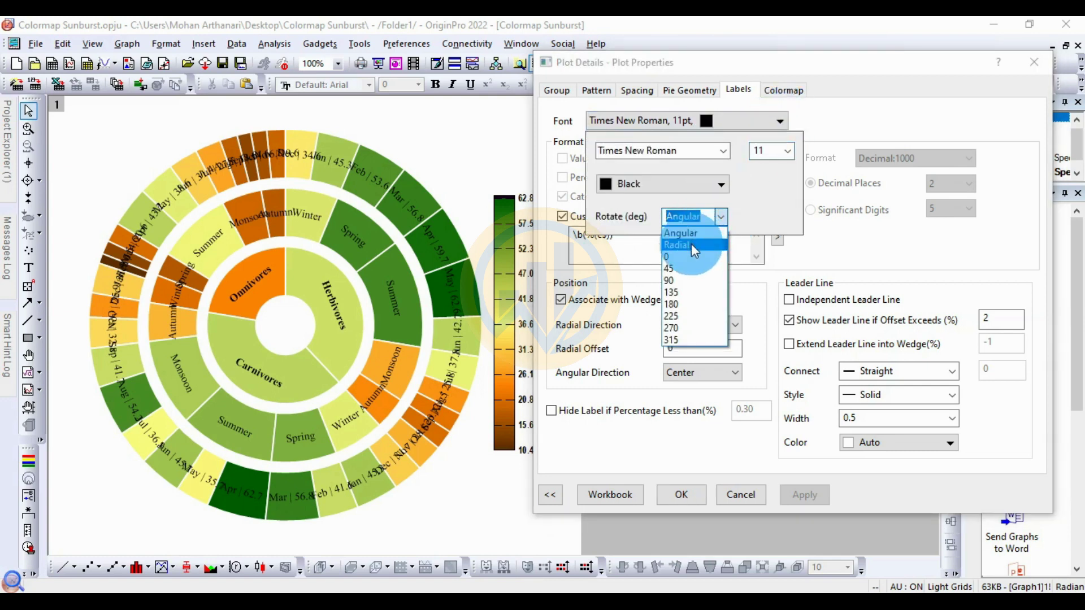
{"action": "left_click", "coordinate": [690, 244]}
{"action": "left_click", "coordinate": [805, 493]}
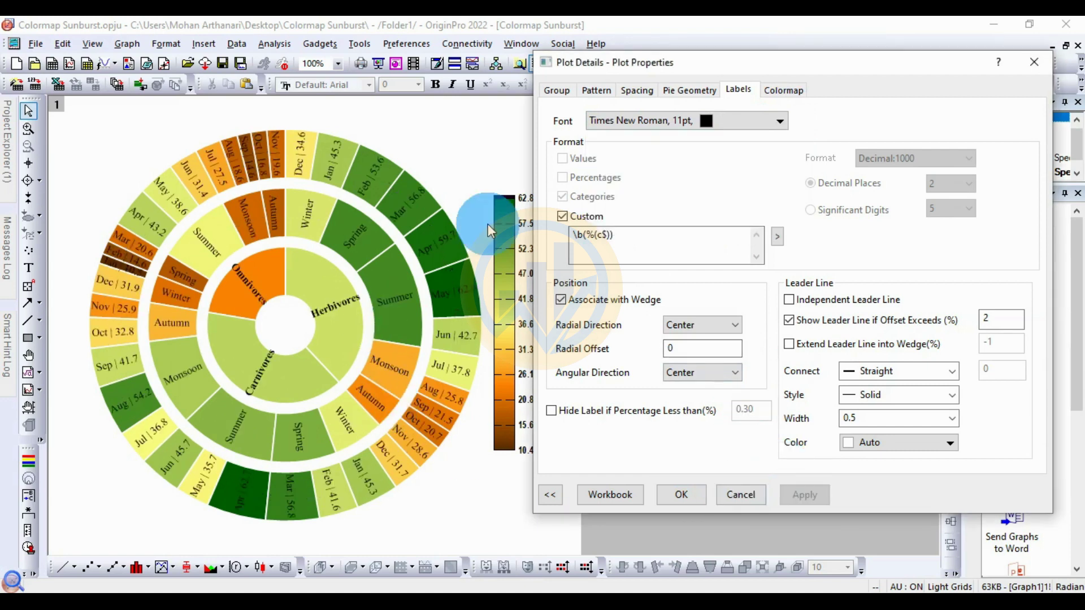
Try rotating the labels to 90°, then apply 180° rotation
{"action": "left_click", "coordinate": [779, 121]}
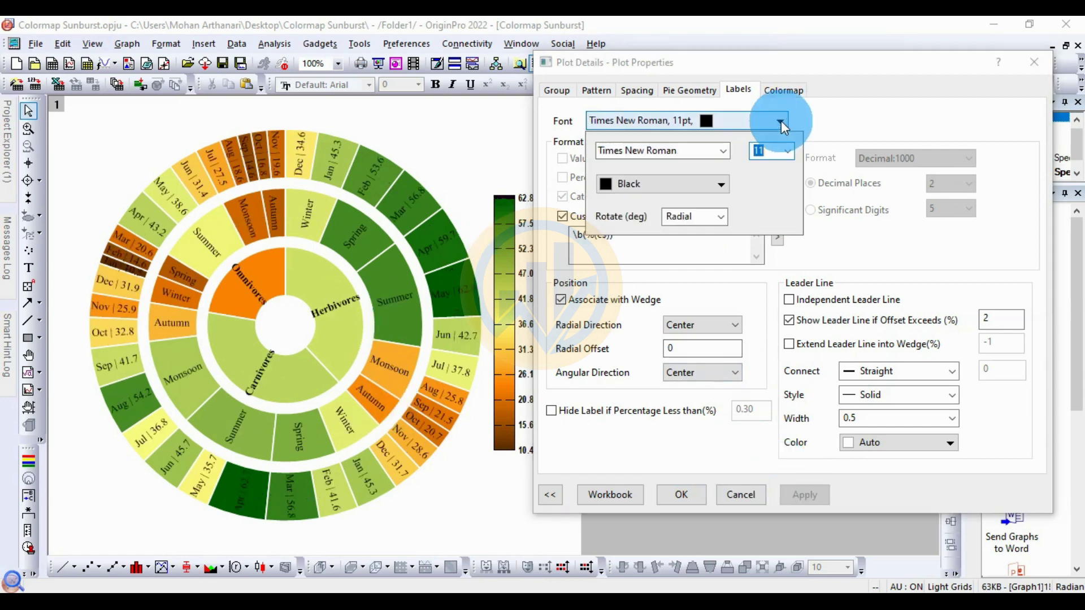
{"action": "left_click", "coordinate": [722, 217]}
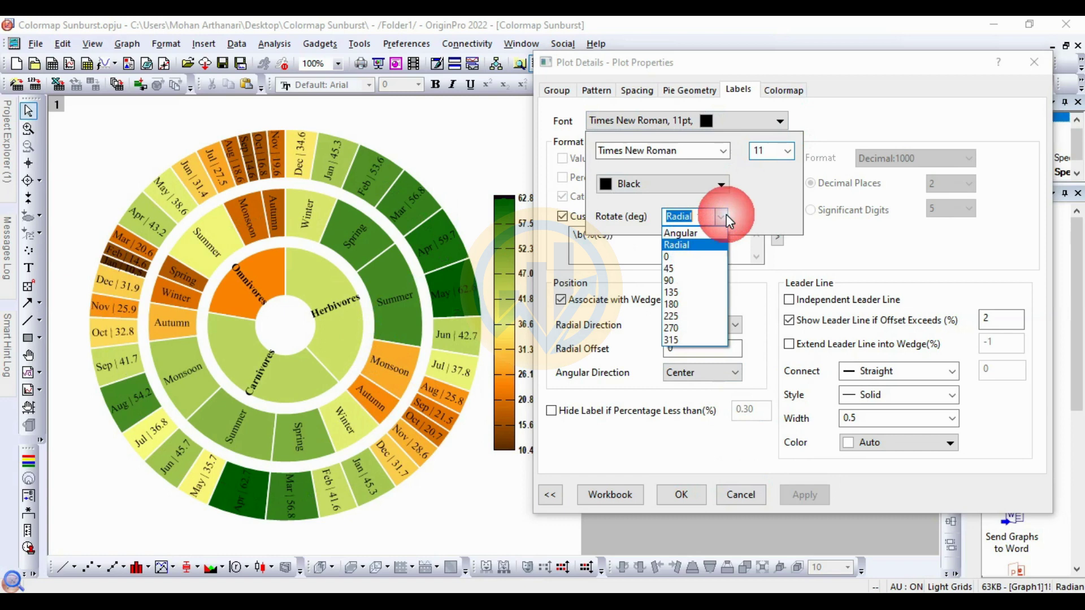
{"action": "left_click", "coordinate": [692, 280]}
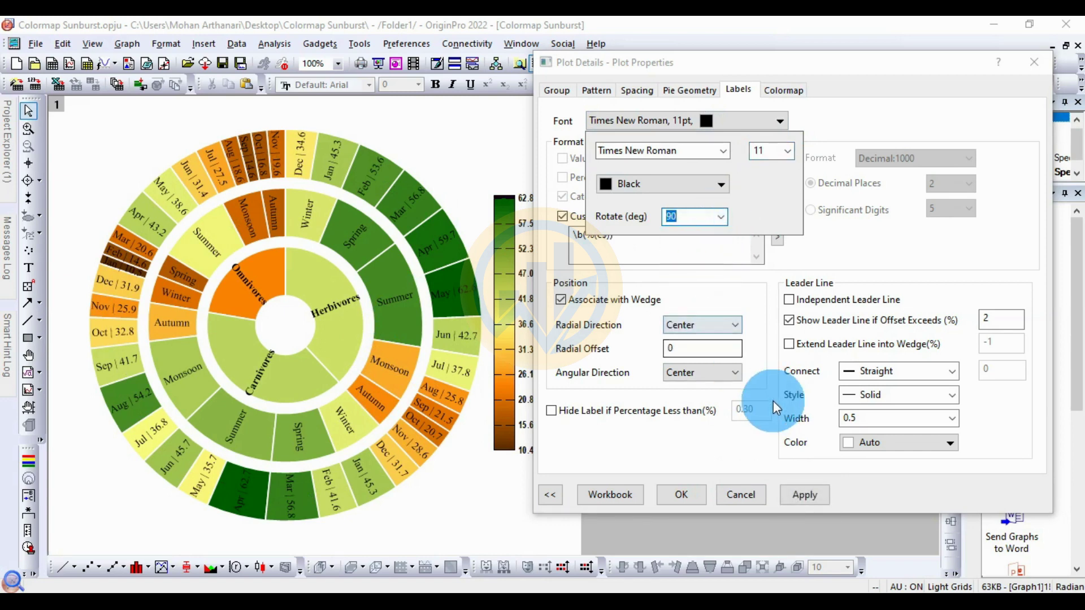
{"action": "left_click", "coordinate": [718, 217]}
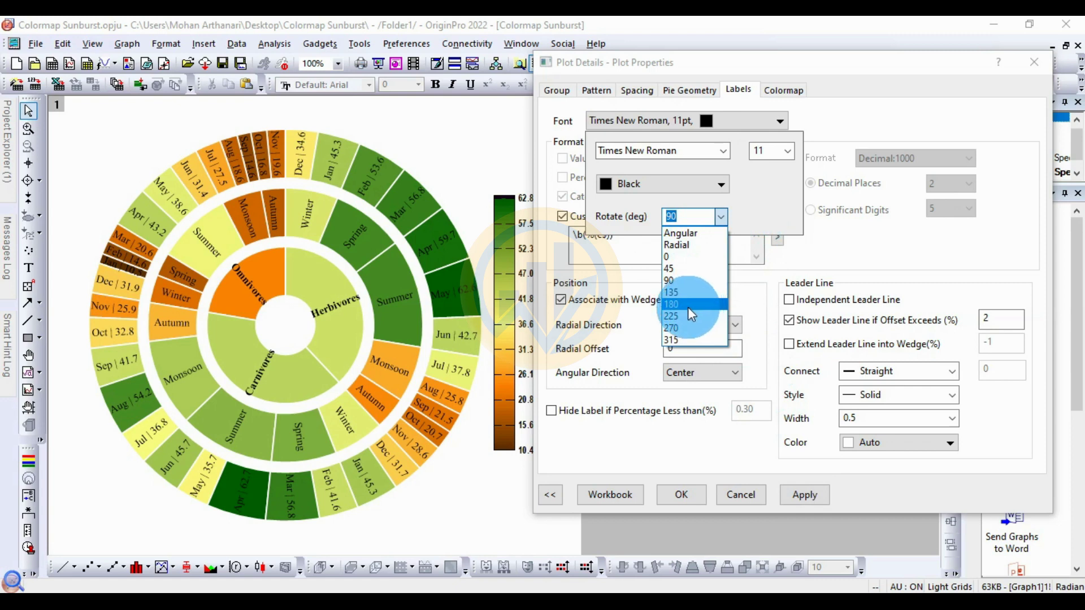
{"action": "left_click", "coordinate": [686, 304]}
{"action": "left_click", "coordinate": [818, 501]}
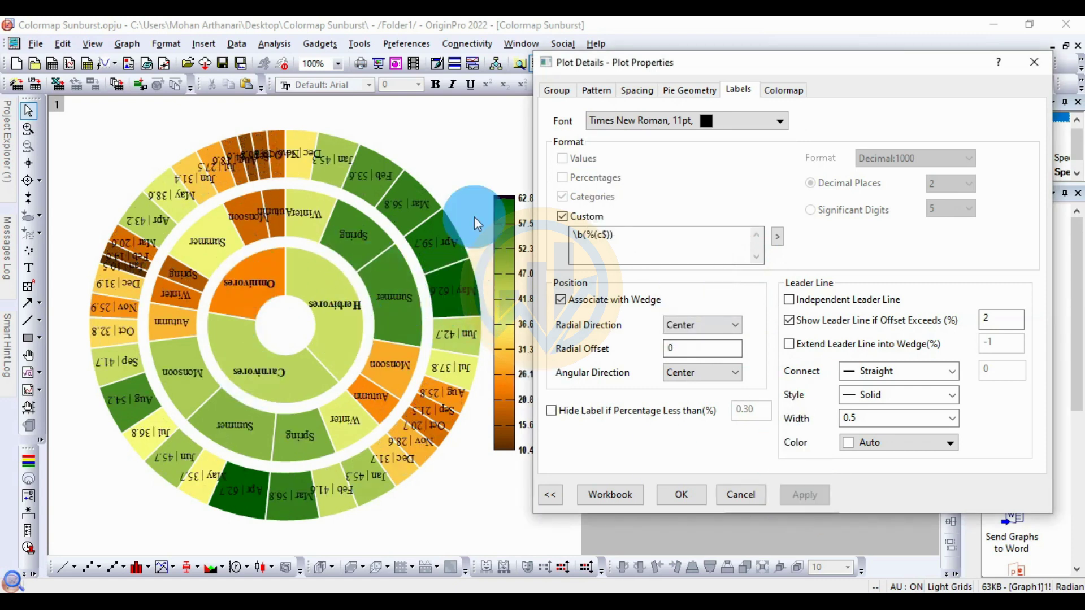
Return the label rotation to Radial and apply it
{"action": "left_click", "coordinate": [740, 125]}
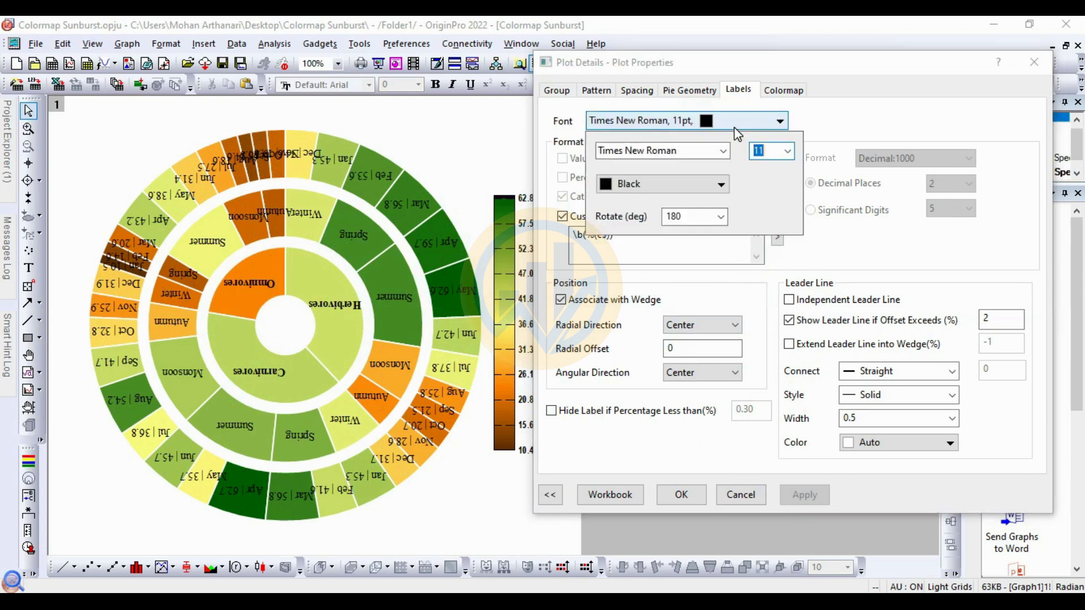
{"action": "left_click", "coordinate": [720, 217]}
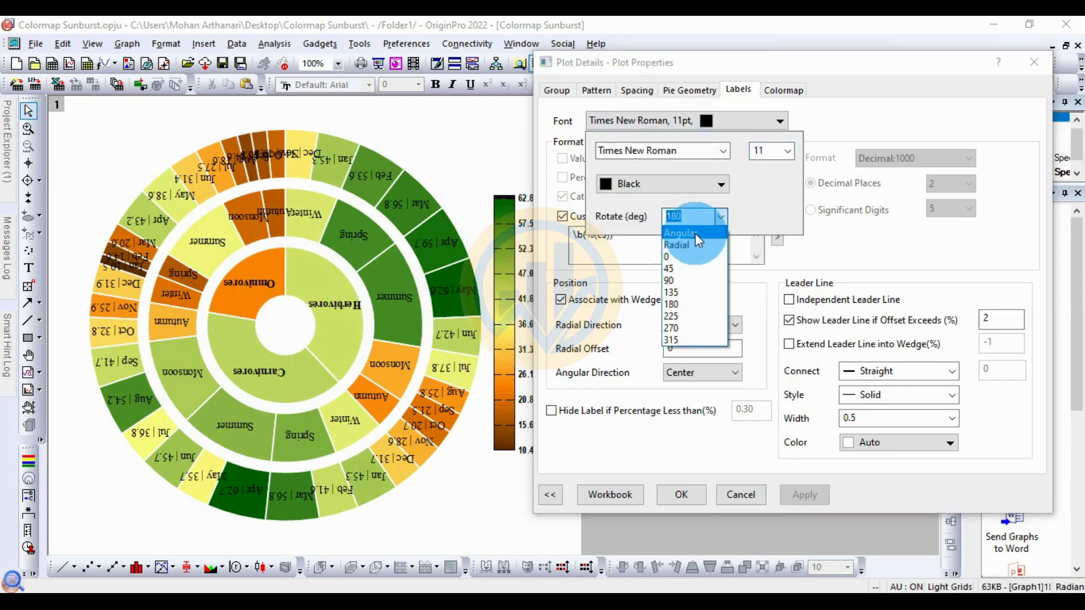
{"action": "left_click", "coordinate": [699, 247]}
{"action": "left_click", "coordinate": [813, 496]}
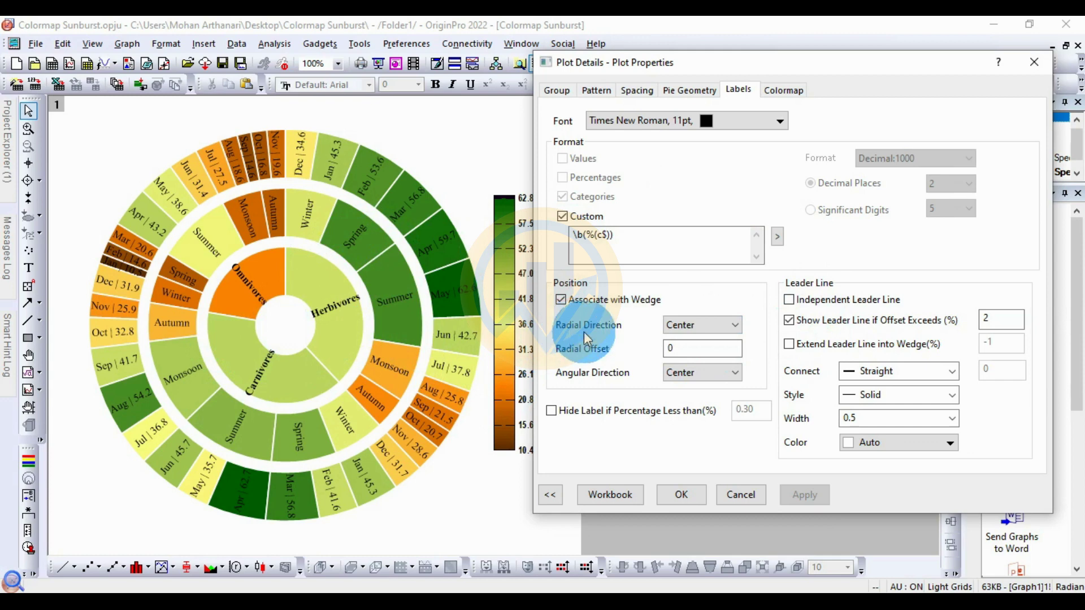
Try Outside End, then Inside End radial label positions
{"action": "left_click", "coordinate": [735, 325]}
{"action": "left_click", "coordinate": [716, 341]}
{"action": "left_click", "coordinate": [804, 494]}
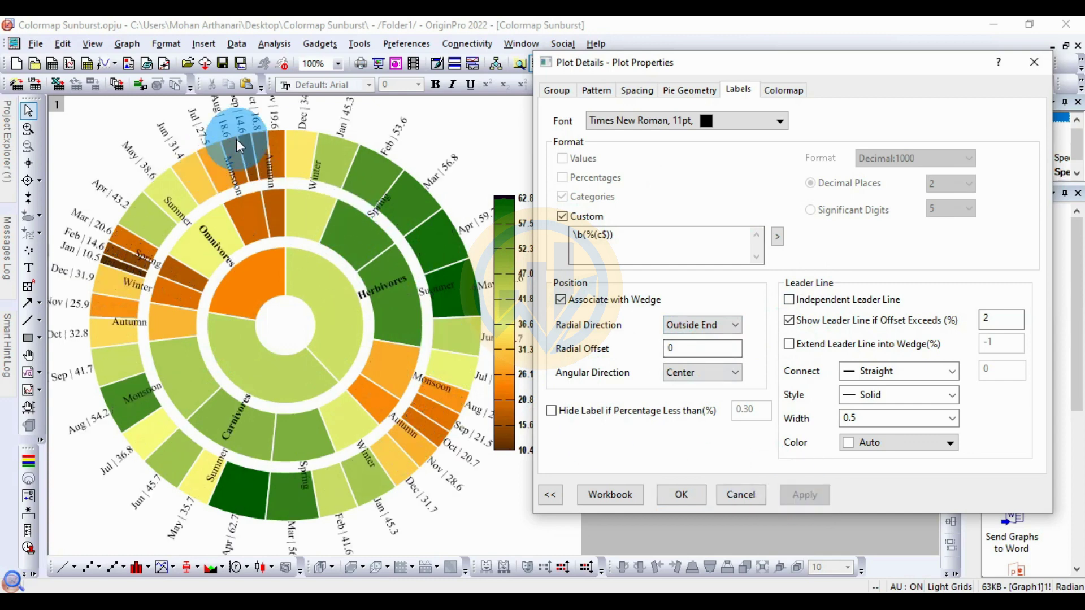
{"action": "left_click", "coordinate": [731, 324]}
{"action": "left_click", "coordinate": [700, 353]}
{"action": "left_click", "coordinate": [802, 496]}
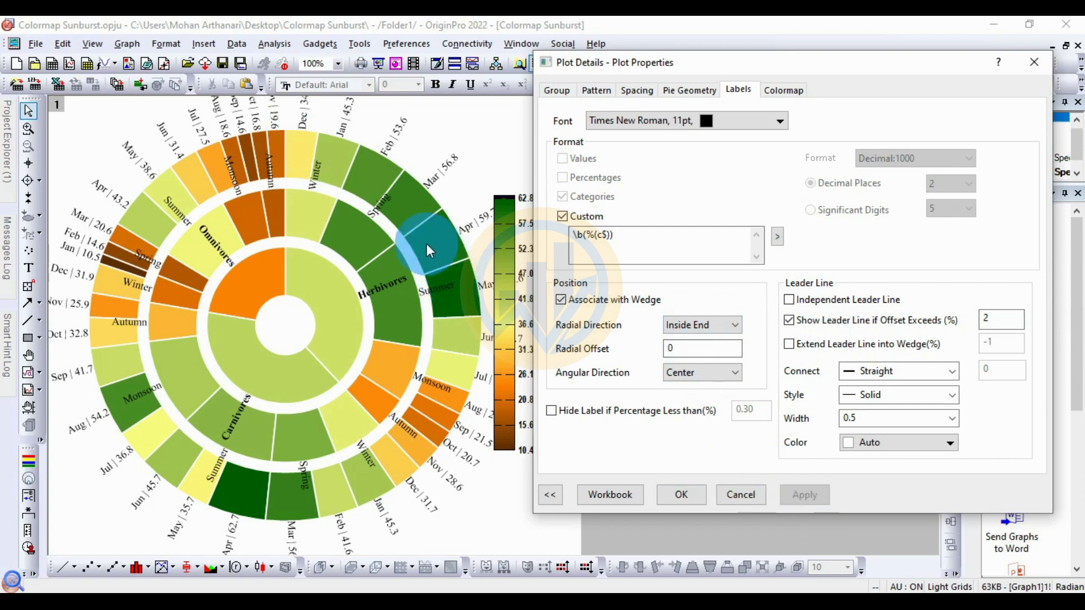
Try Center radial position, then place the labels at Pie Edge
{"action": "left_click", "coordinate": [705, 332]}
{"action": "left_click", "coordinate": [694, 365]}
{"action": "left_click", "coordinate": [804, 495]}
{"action": "left_click", "coordinate": [703, 325]}
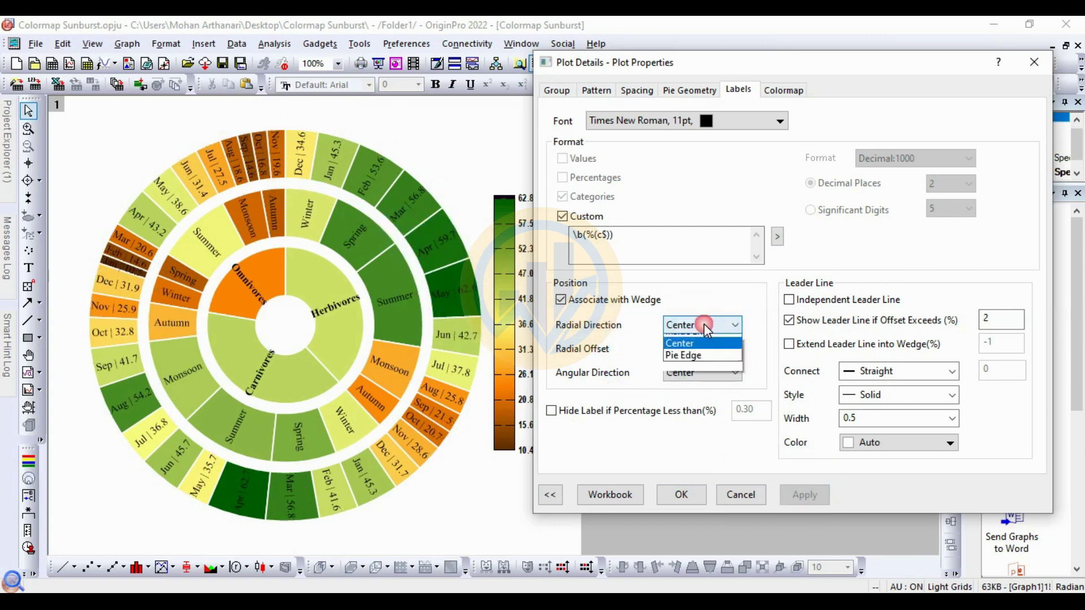
{"action": "left_click", "coordinate": [696, 376]}
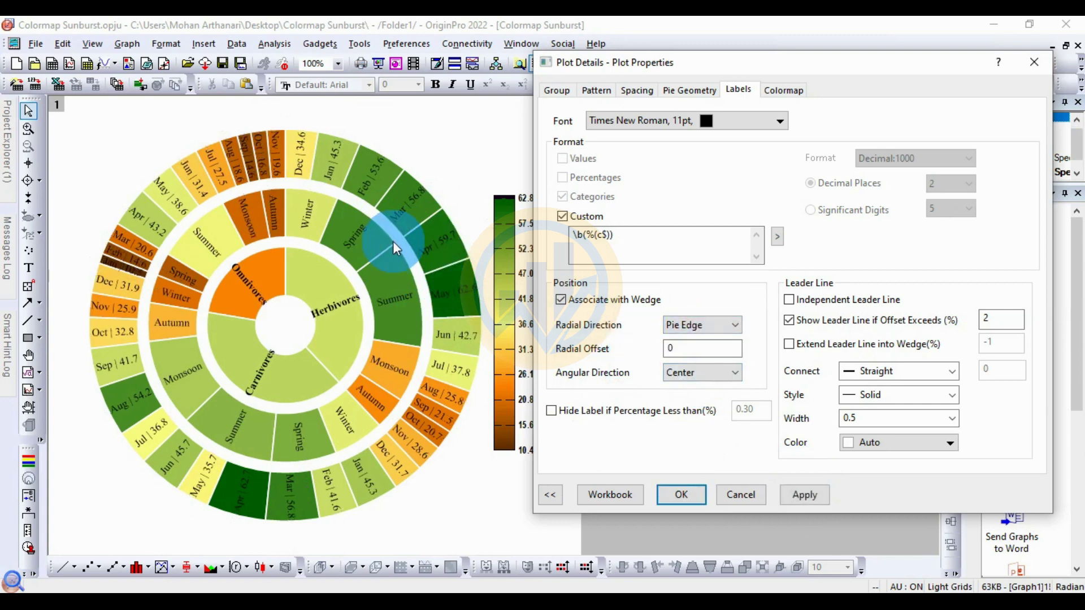
{"action": "left_click", "coordinate": [809, 492]}
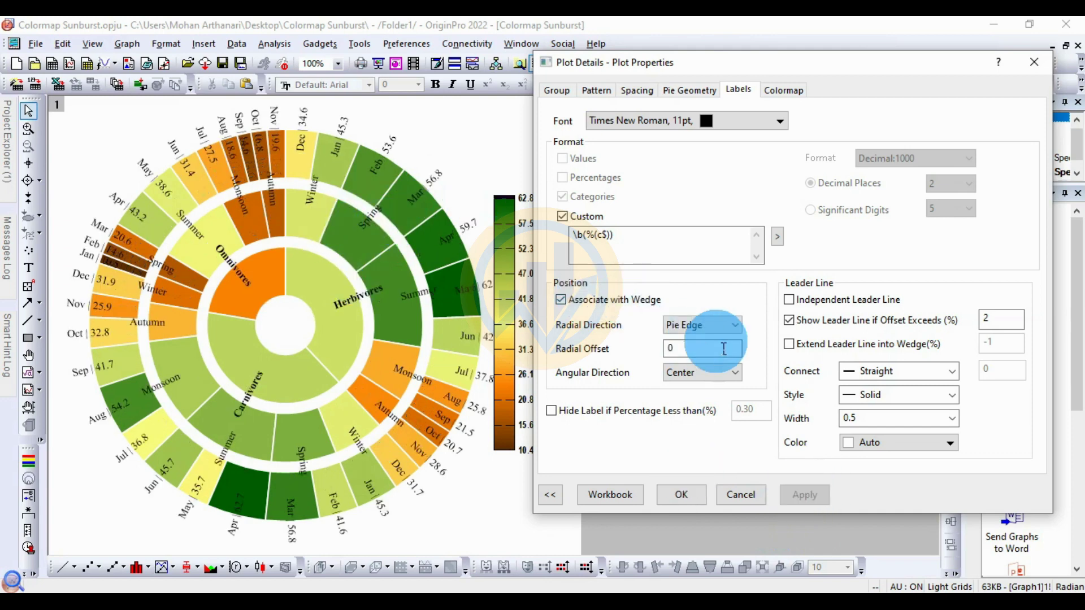
{"action": "left_click", "coordinate": [727, 326]}
Set radial direction to Center and try Begin angular alignment
{"action": "left_click", "coordinate": [702, 363]}
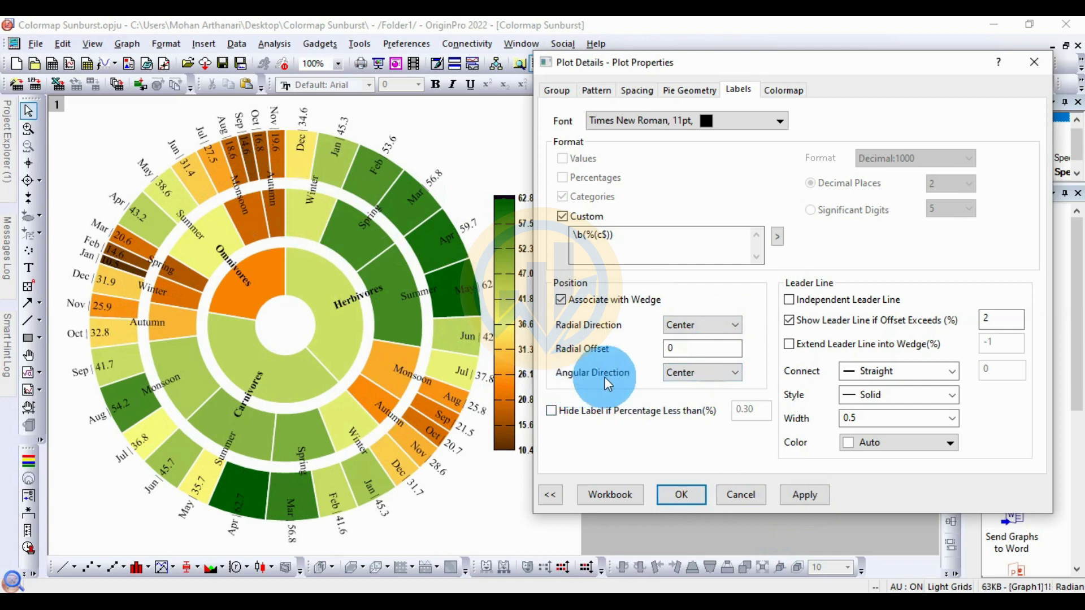
{"action": "left_click", "coordinate": [729, 374]}
{"action": "left_click", "coordinate": [676, 401]}
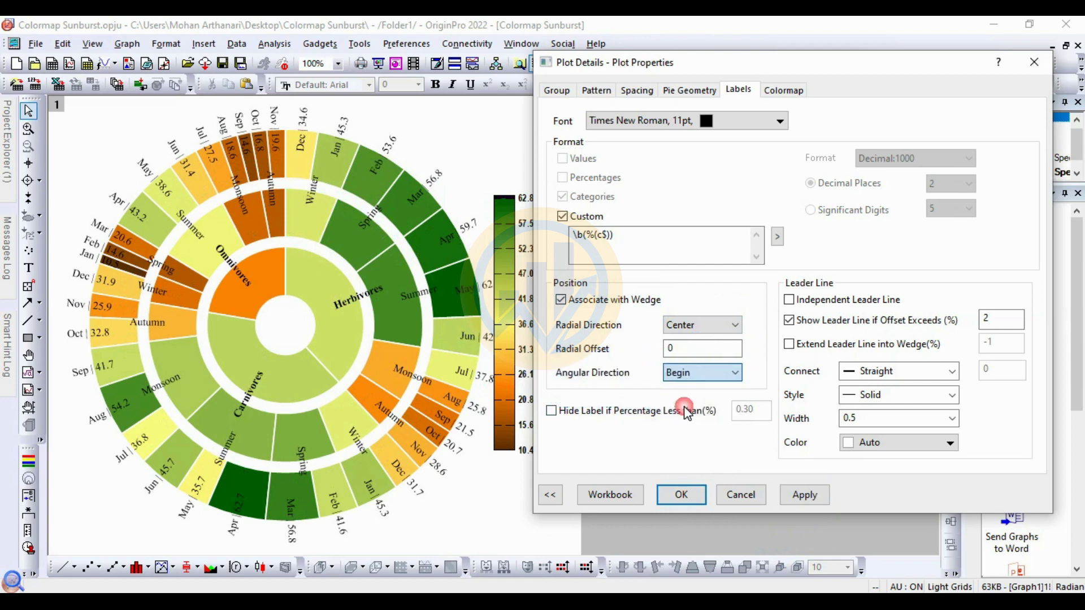
{"action": "left_click", "coordinate": [808, 496]}
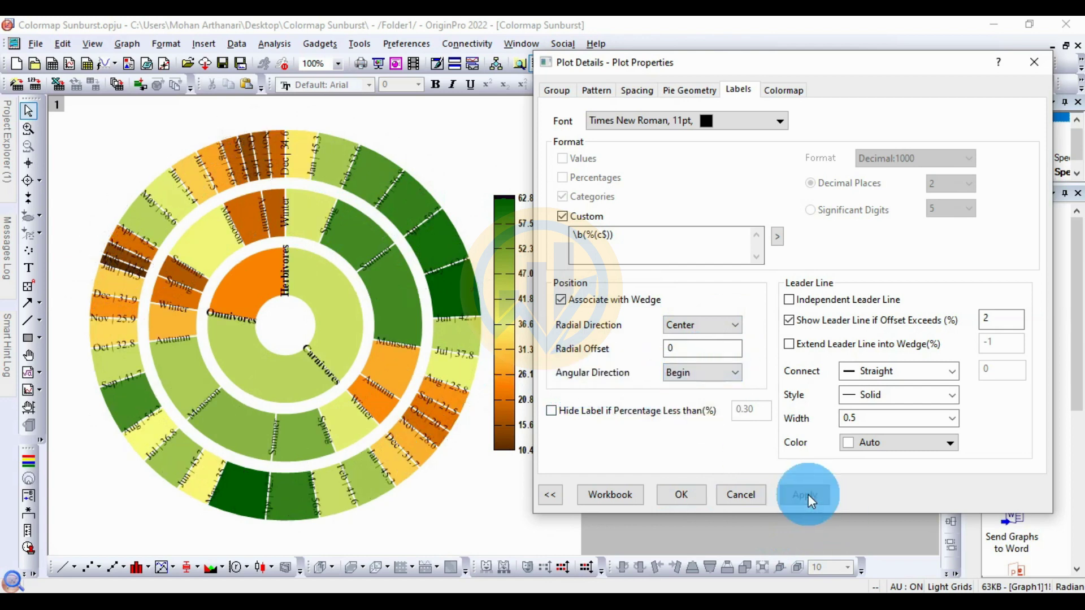
Try End angular alignment, then settle on Center angular alignment
{"action": "left_click", "coordinate": [710, 368]}
{"action": "left_click", "coordinate": [682, 415]}
{"action": "left_click", "coordinate": [806, 496]}
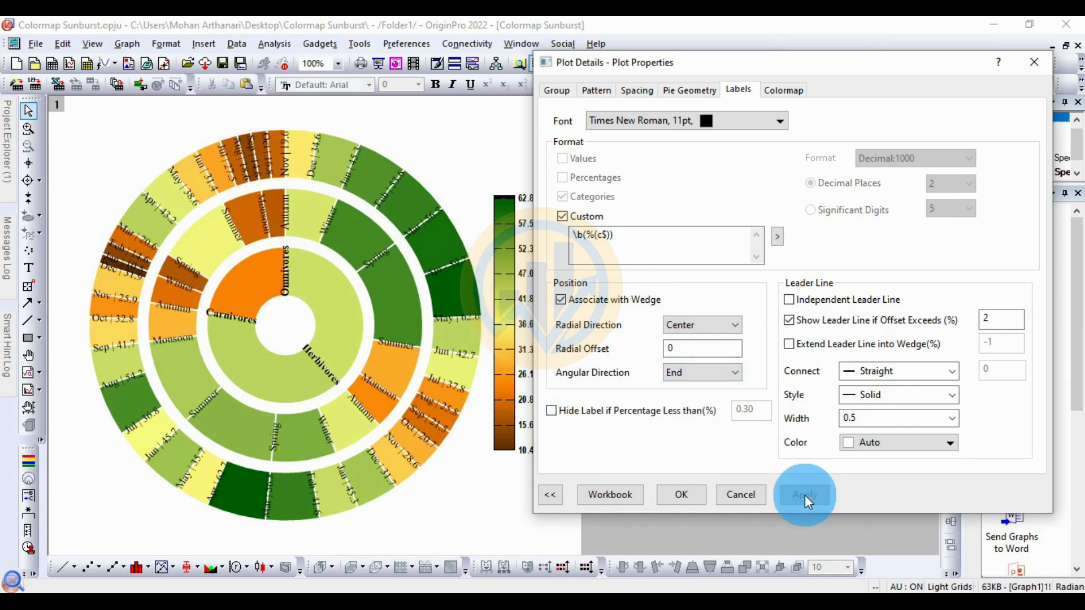
{"action": "left_click", "coordinate": [707, 373]}
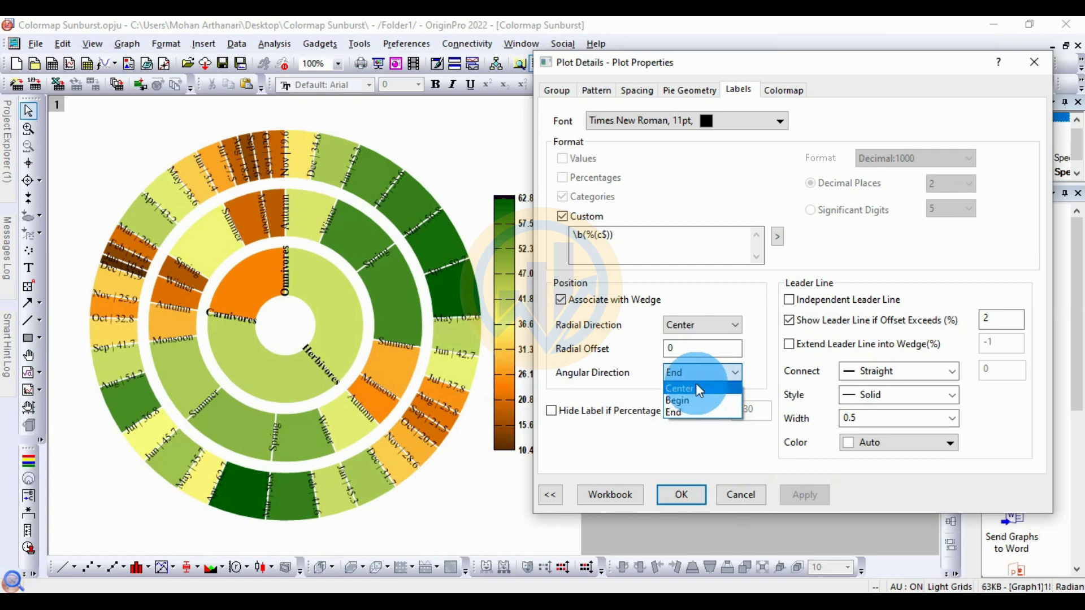
{"action": "left_click", "coordinate": [696, 387]}
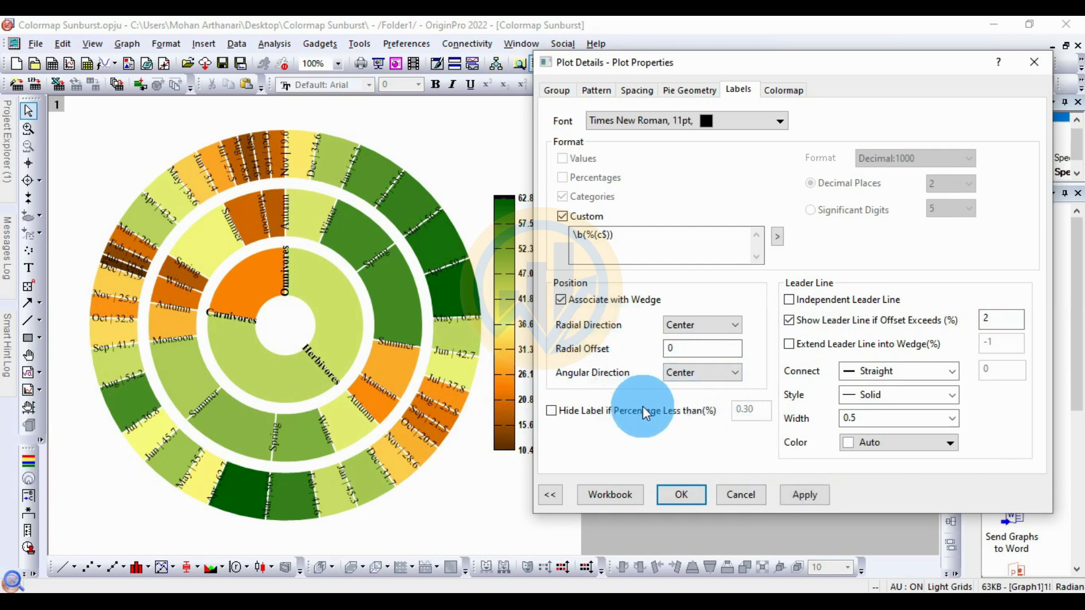
{"action": "left_click", "coordinate": [795, 495]}
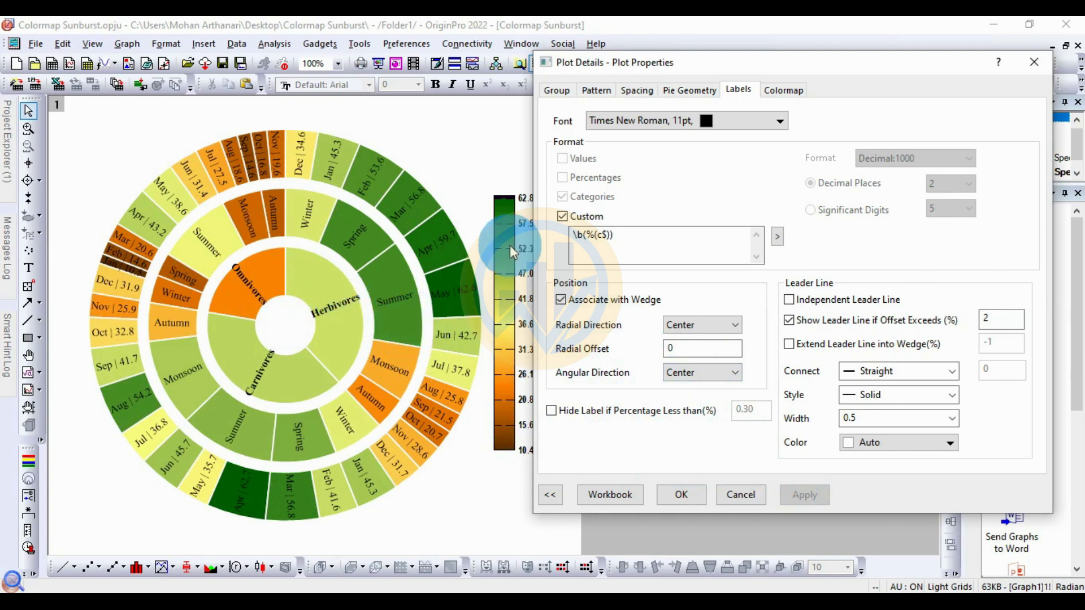
Try a 10 pt label font size, then restore it to 11 pt
{"action": "left_click", "coordinate": [779, 121]}
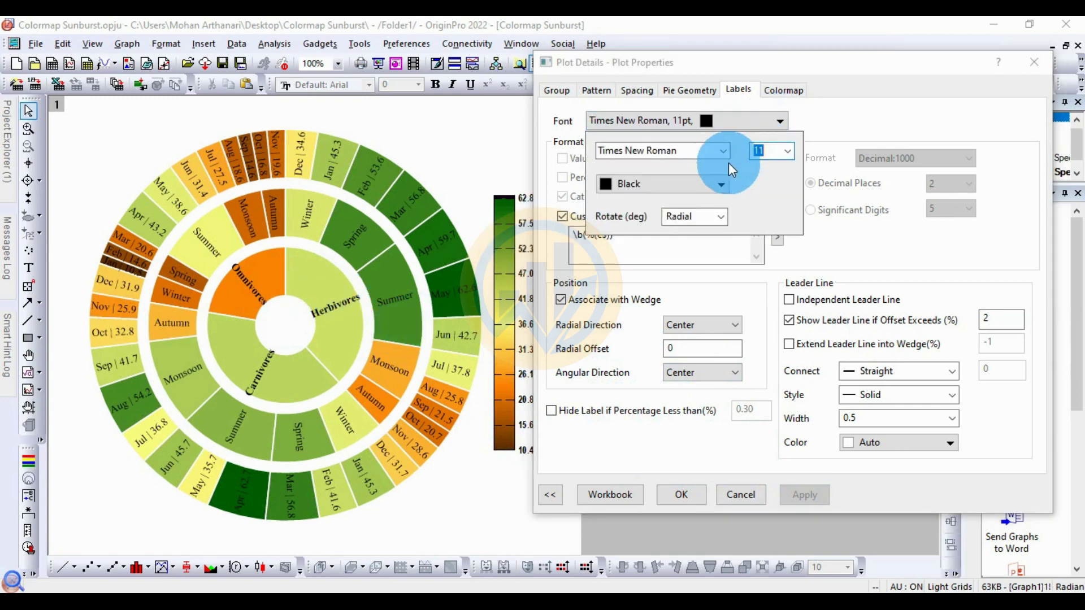
{"action": "left_click", "coordinate": [788, 151]}
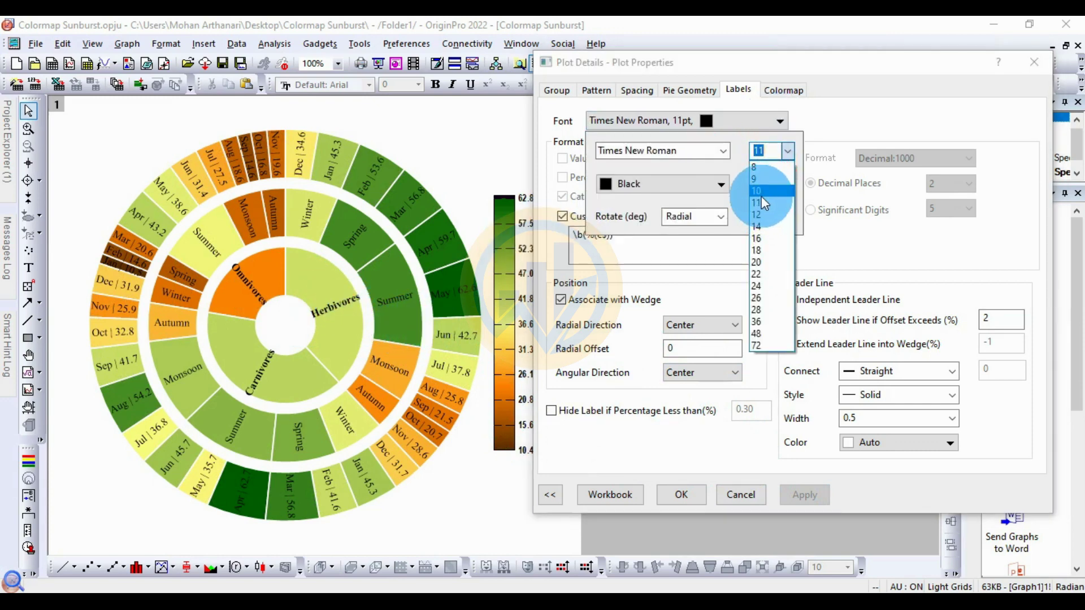
{"action": "left_click", "coordinate": [761, 192]}
{"action": "left_click", "coordinate": [813, 495]}
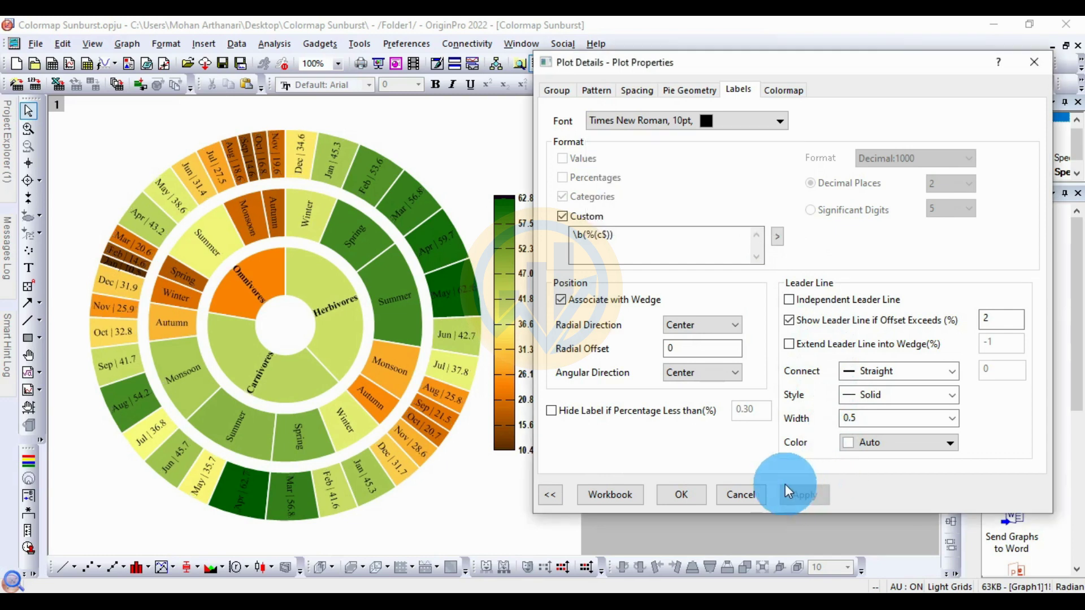
{"action": "left_click", "coordinate": [776, 121]}
{"action": "left_click", "coordinate": [788, 151]}
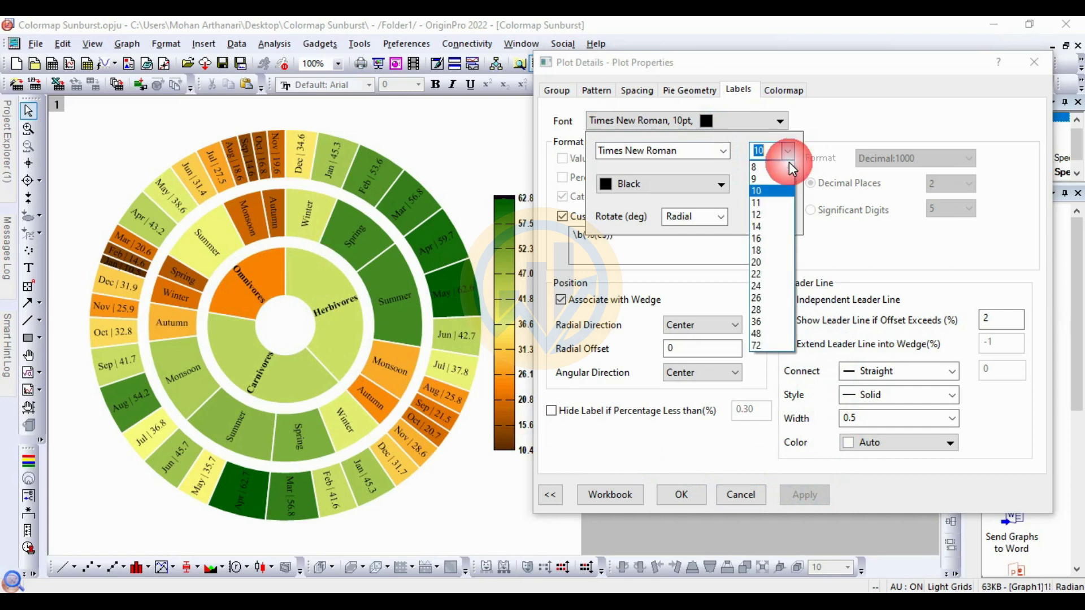
{"action": "left_click", "coordinate": [769, 201]}
{"action": "left_click", "coordinate": [804, 489]}
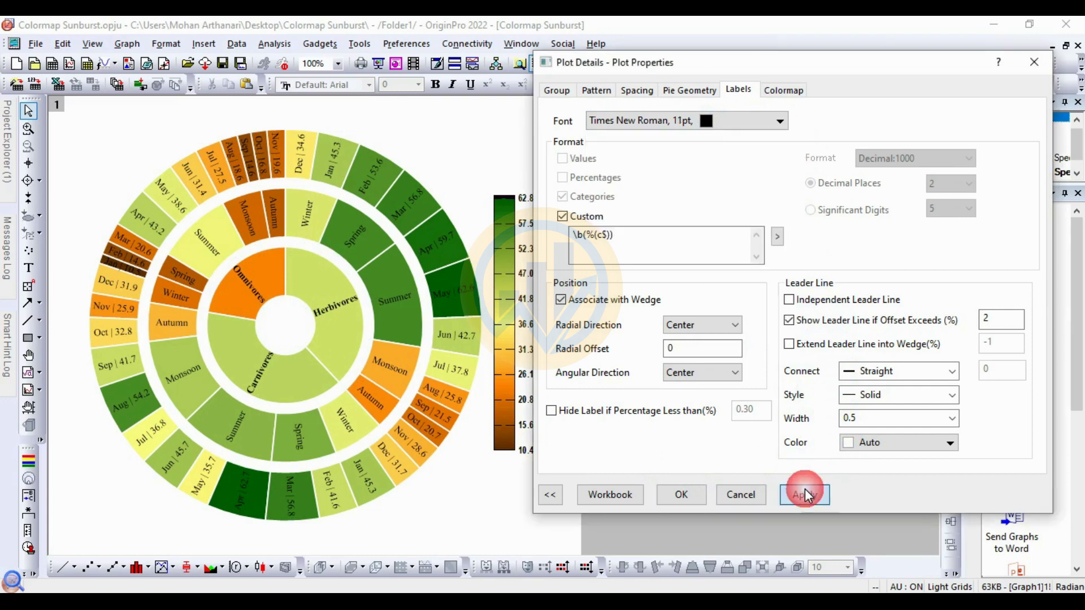
Try a centre hole size of 10 on the Pie Geometry tab
{"action": "left_click", "coordinate": [637, 91]}
{"action": "left_click", "coordinate": [686, 91]}
{"action": "left_click", "coordinate": [719, 333]}
{"action": "left_click_drag", "start_coordinate": [721, 335], "coordinate": [687, 332]}
{"action": "type", "text": "10"}
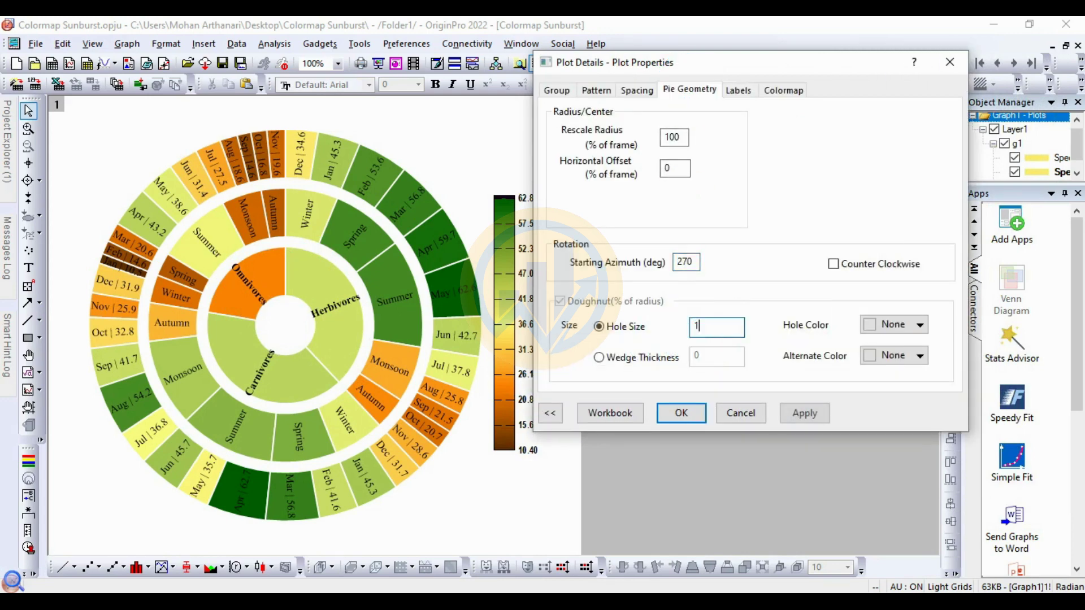
{"action": "left_click", "coordinate": [803, 418]}
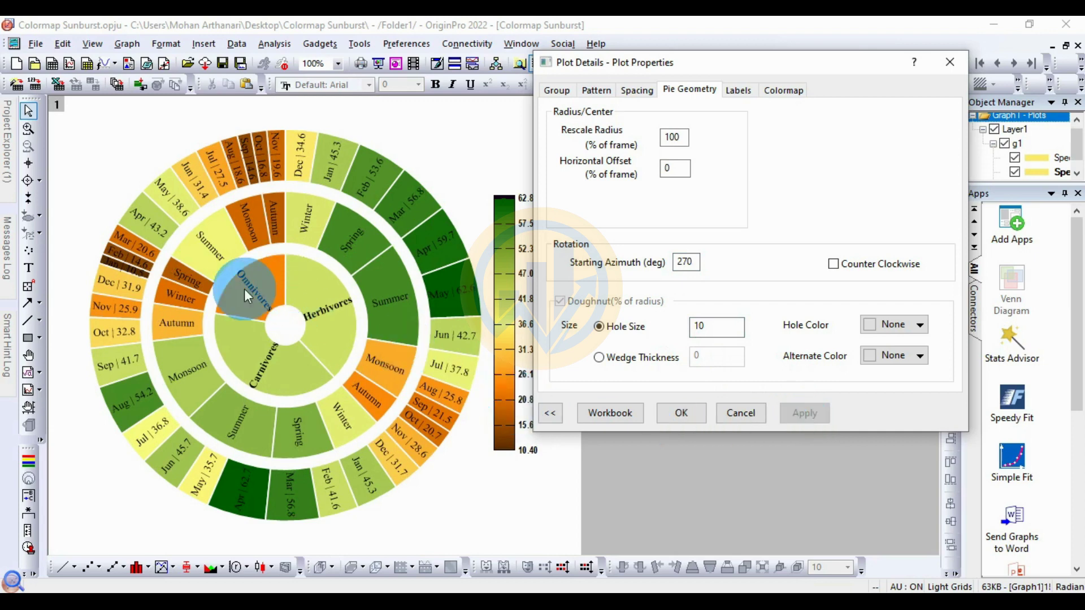
Restore hole size to 15, review the Colormap tab, and close Plot Details with OK
{"action": "double_click", "coordinate": [699, 326]}
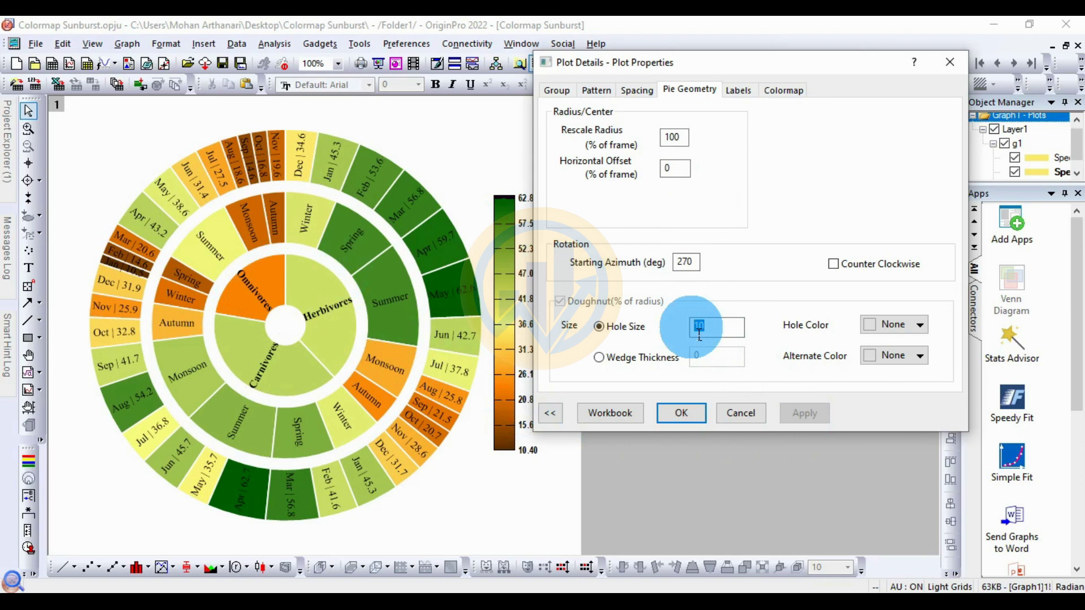
{"action": "type", "text": "1"}
{"action": "left_click", "coordinate": [691, 328]}
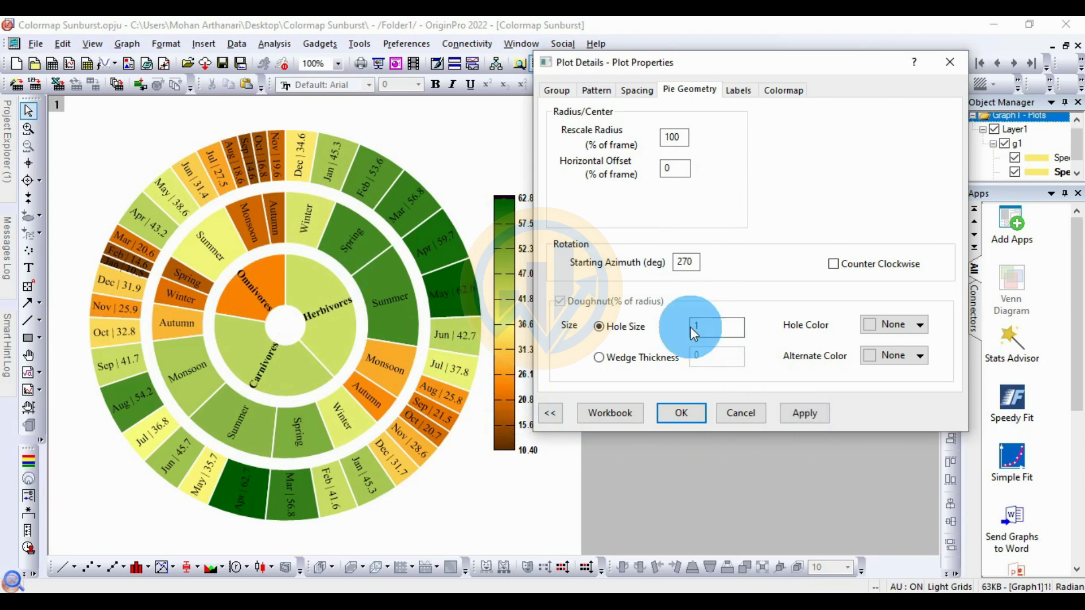
{"action": "left_click", "coordinate": [798, 417]}
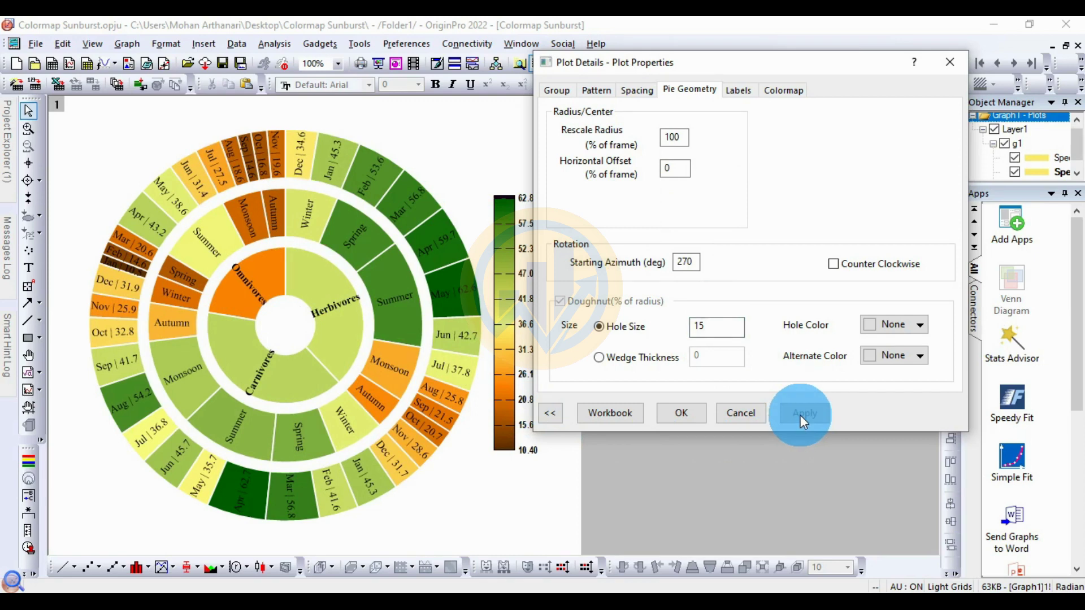
{"action": "left_click", "coordinate": [794, 89]}
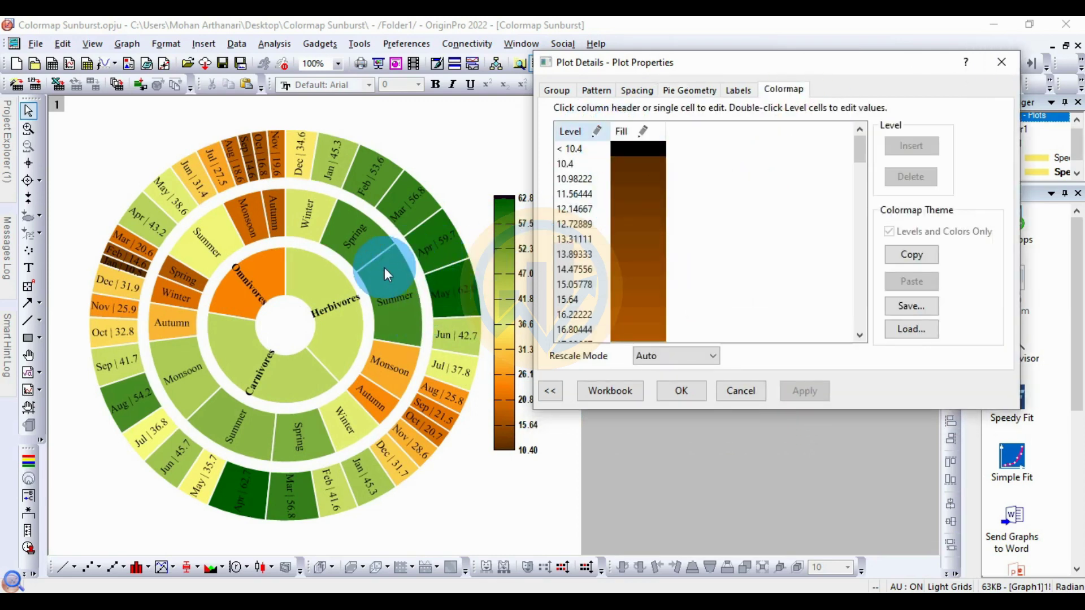
{"action": "left_click", "coordinate": [682, 391]}
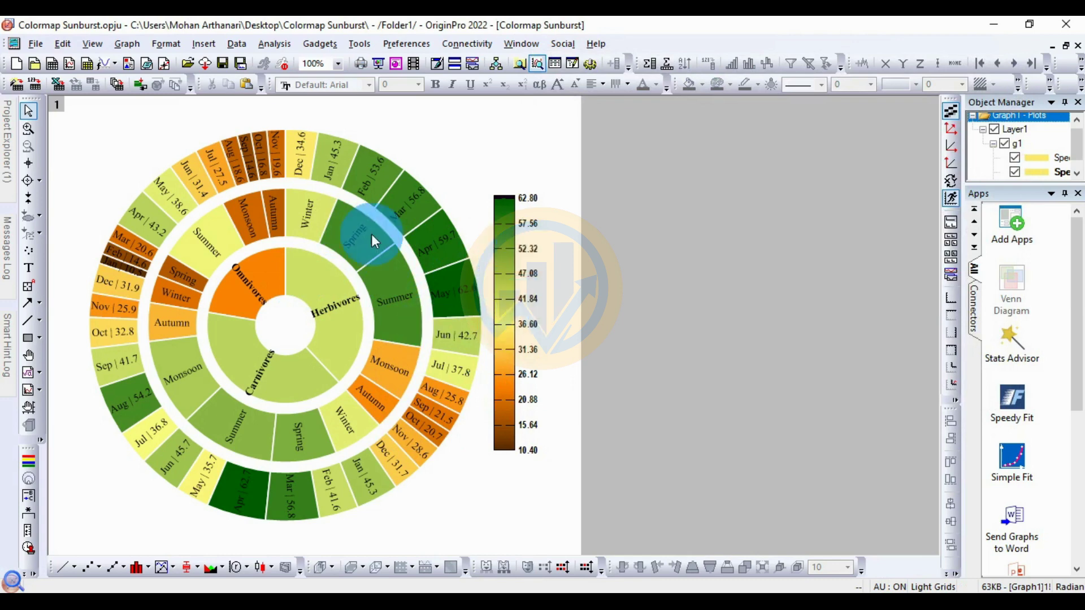
Open Color Scale Control and browse the Fill and Levels pages to reach Labels
{"action": "left_click", "coordinate": [502, 282]}
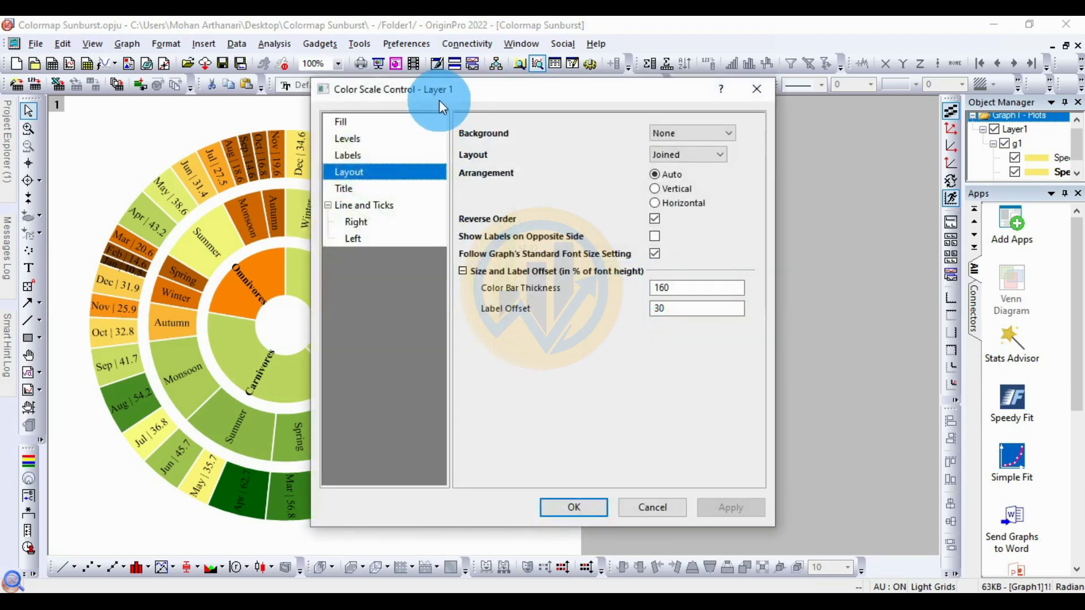
{"action": "left_click_drag", "start_coordinate": [463, 95], "coordinate": [714, 94]}
{"action": "left_click", "coordinate": [598, 122]}
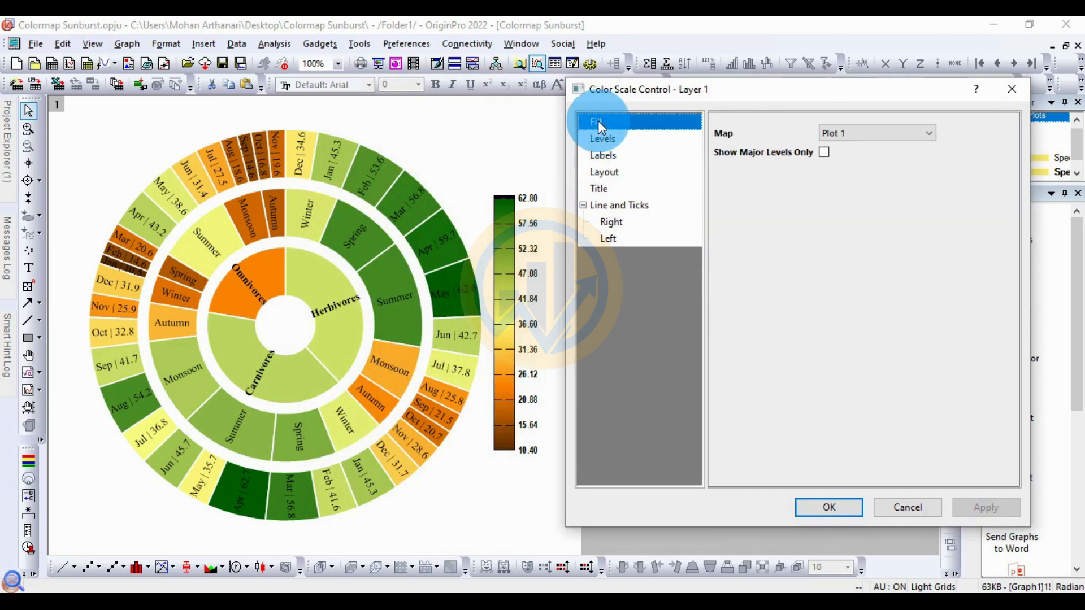
{"action": "left_click", "coordinate": [604, 139]}
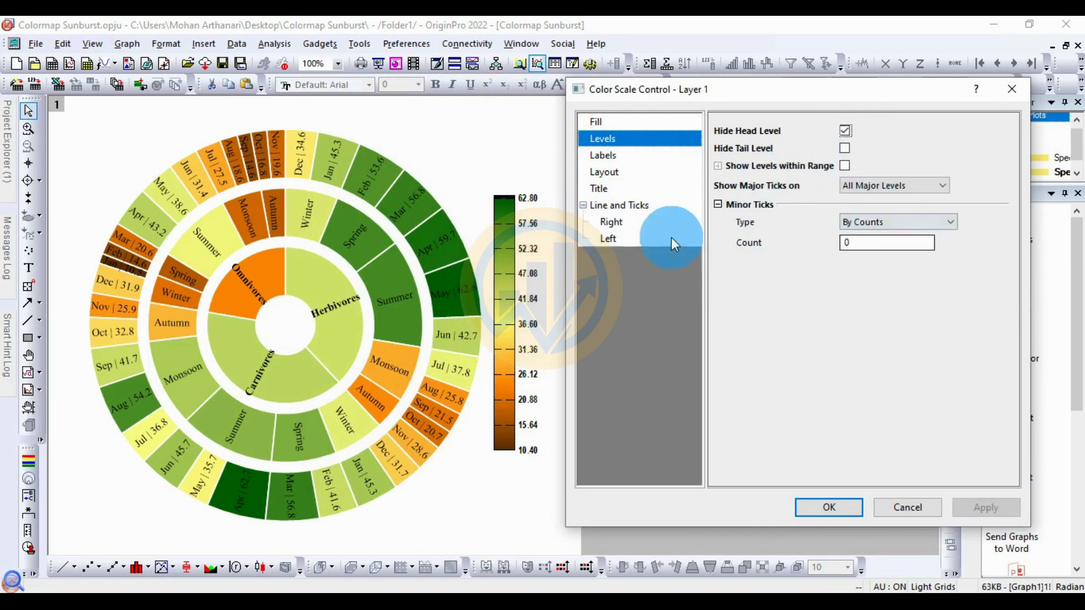
{"action": "left_click", "coordinate": [605, 159]}
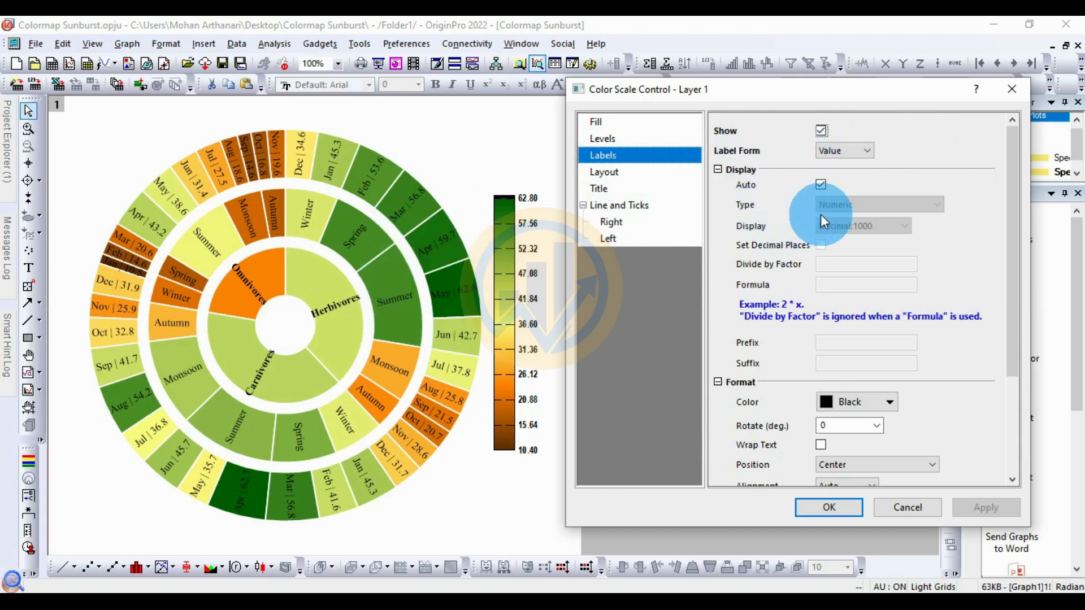
Try Range label form on the colour scale, then revert to Value
{"action": "left_click", "coordinate": [863, 154]}
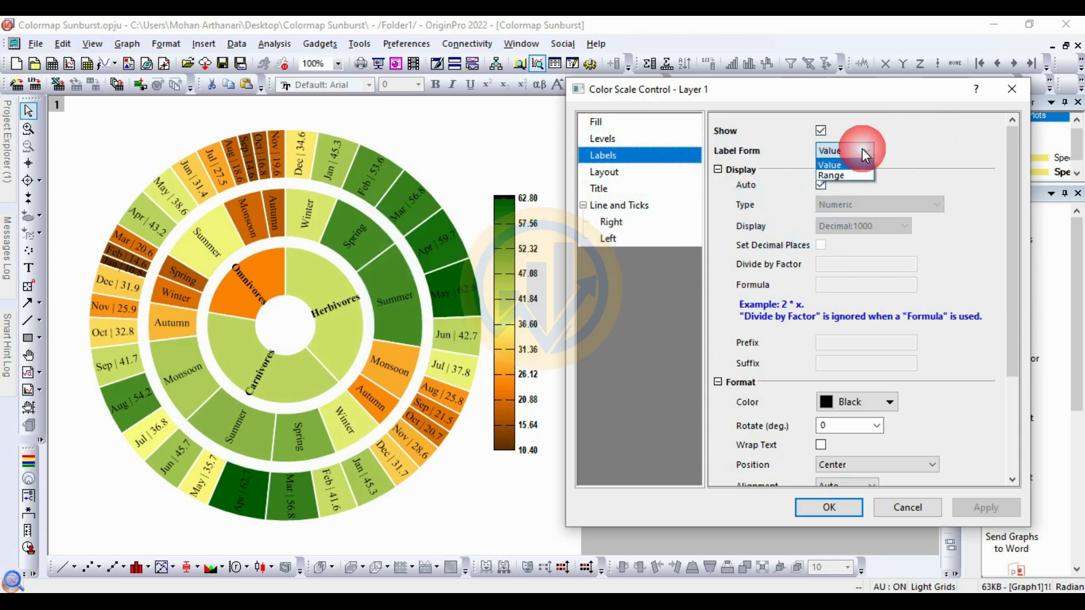
{"action": "left_click", "coordinate": [846, 176]}
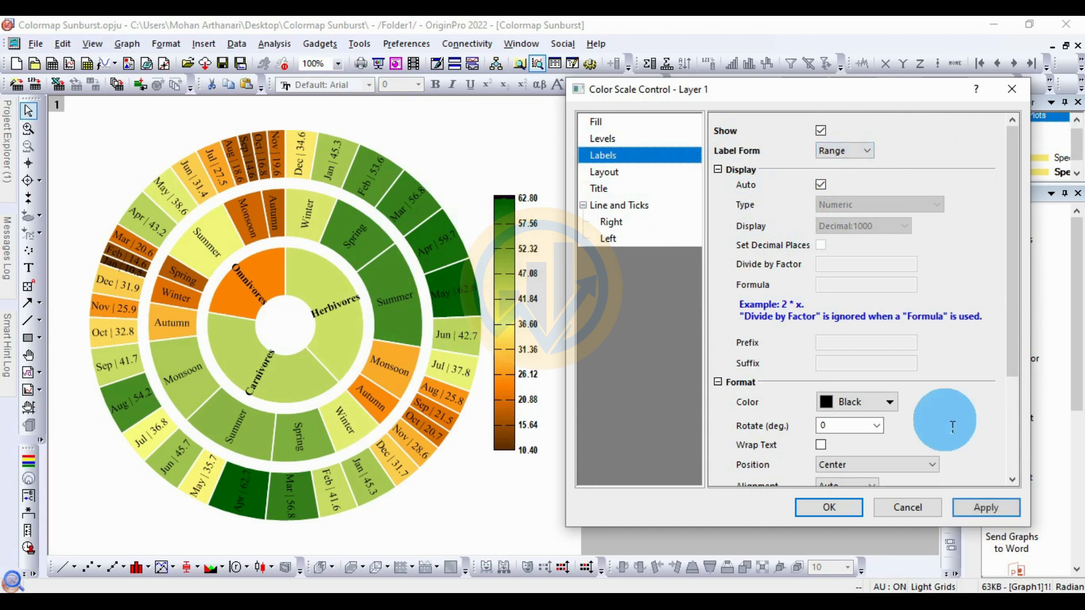
{"action": "left_click", "coordinate": [988, 508]}
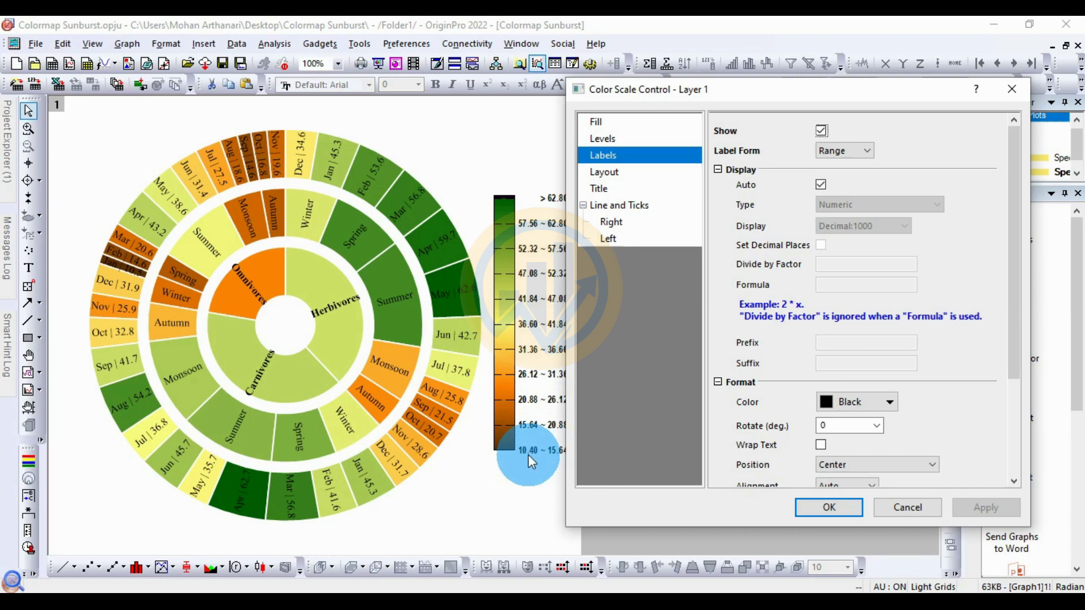
{"action": "left_click_drag", "start_coordinate": [805, 102], "coordinate": [831, 100]}
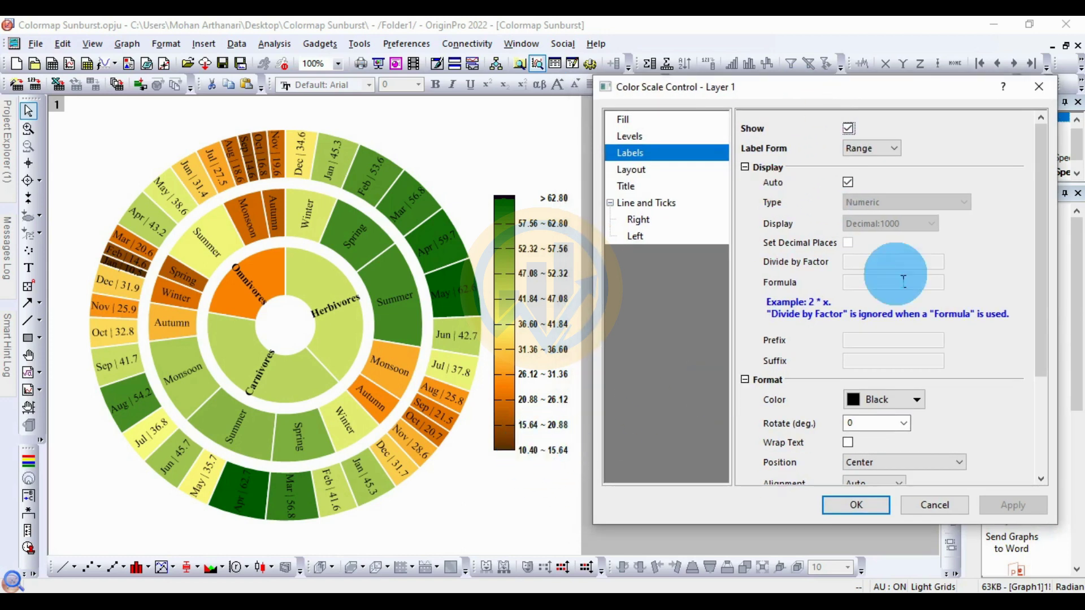
{"action": "left_click", "coordinate": [890, 148]}
{"action": "left_click", "coordinate": [869, 163]}
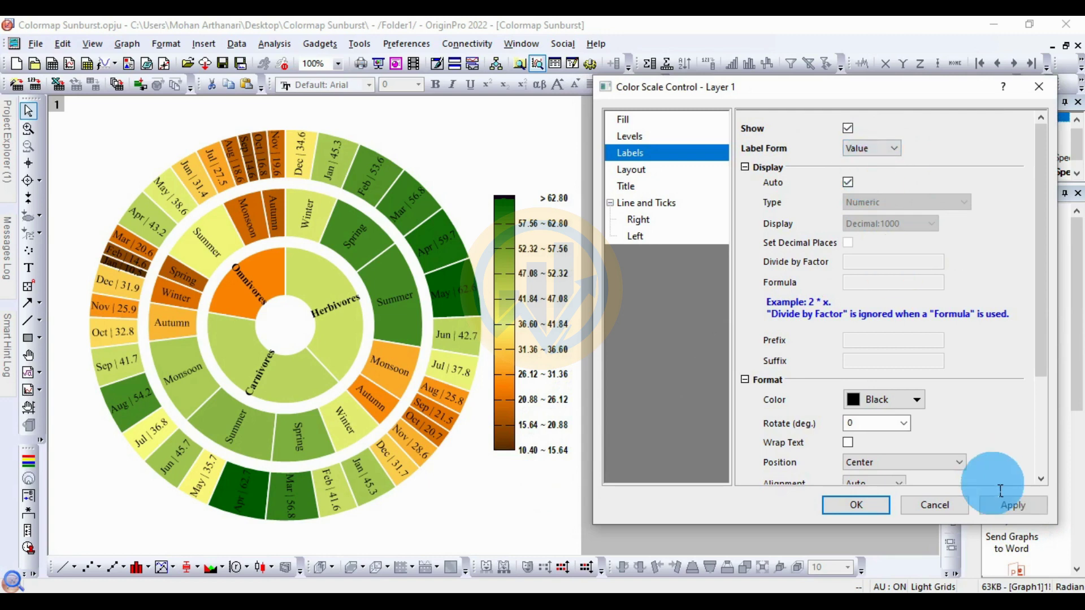
{"action": "left_click", "coordinate": [1020, 504]}
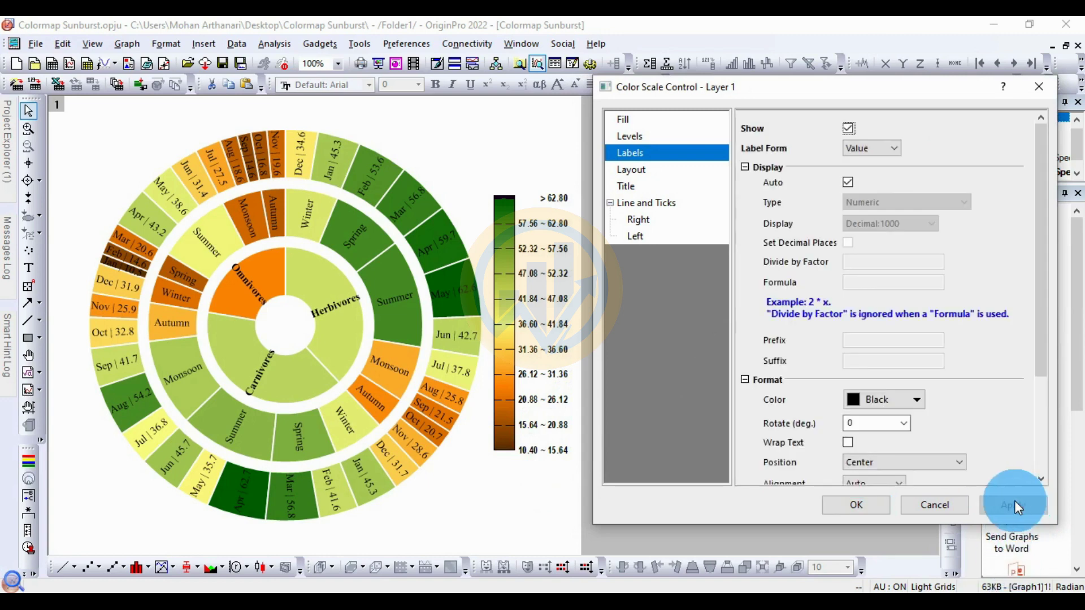
Set the scale labels to Times New Roman at 12 pt
{"action": "scroll", "coordinate": [958, 312], "scroll_direction": "down", "scroll_amount": 1}
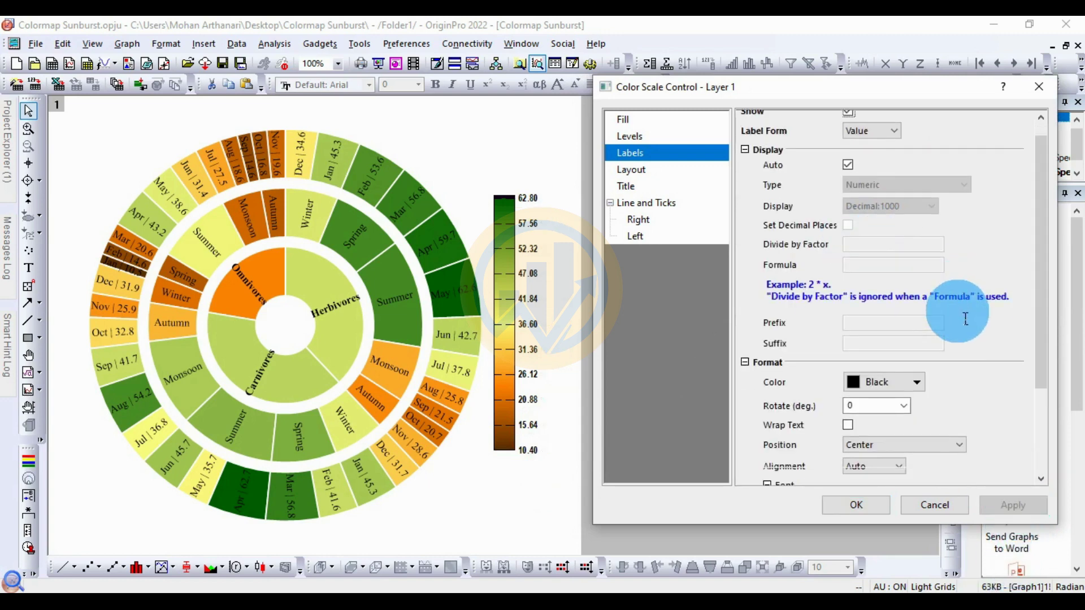
{"action": "left_click", "coordinate": [884, 403]}
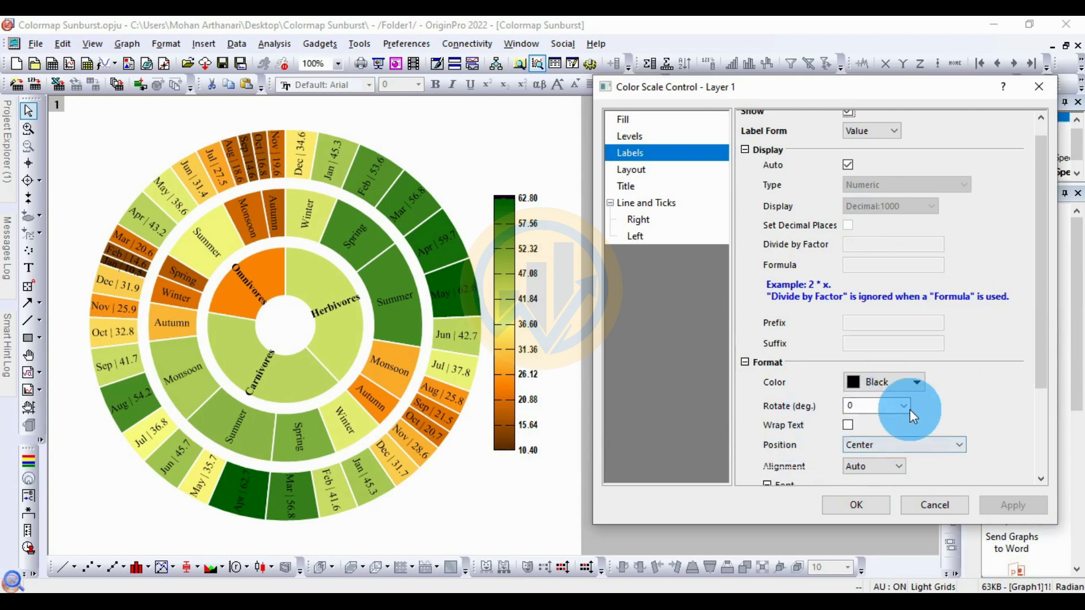
{"action": "left_click_drag", "start_coordinate": [1042, 328], "coordinate": [1043, 387]}
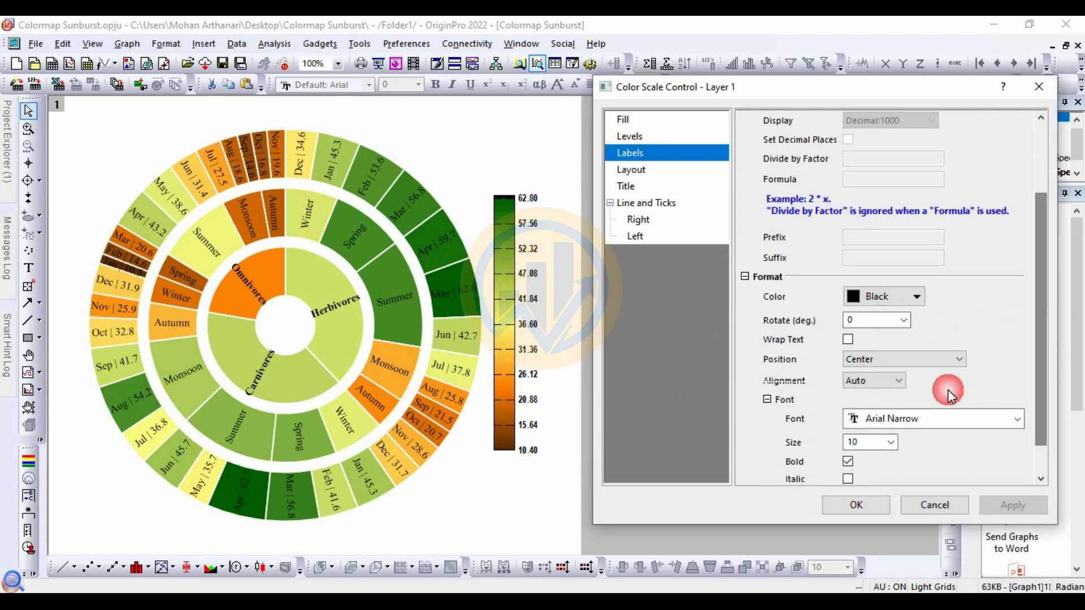
{"action": "left_click", "coordinate": [1019, 418]}
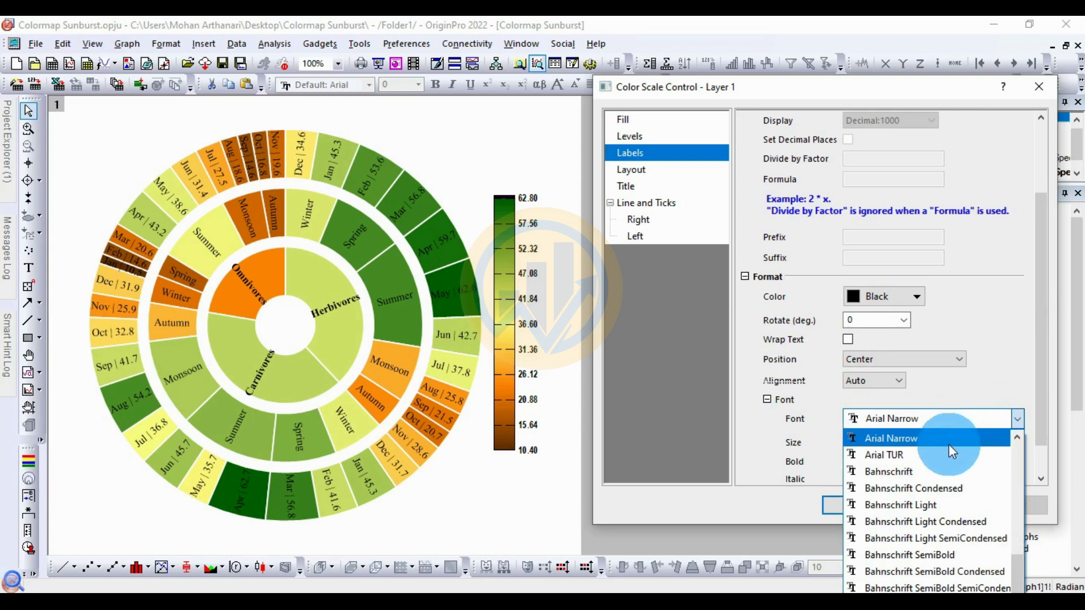
{"action": "scroll", "coordinate": [944, 454], "scroll_direction": "up", "scroll_amount": 10}
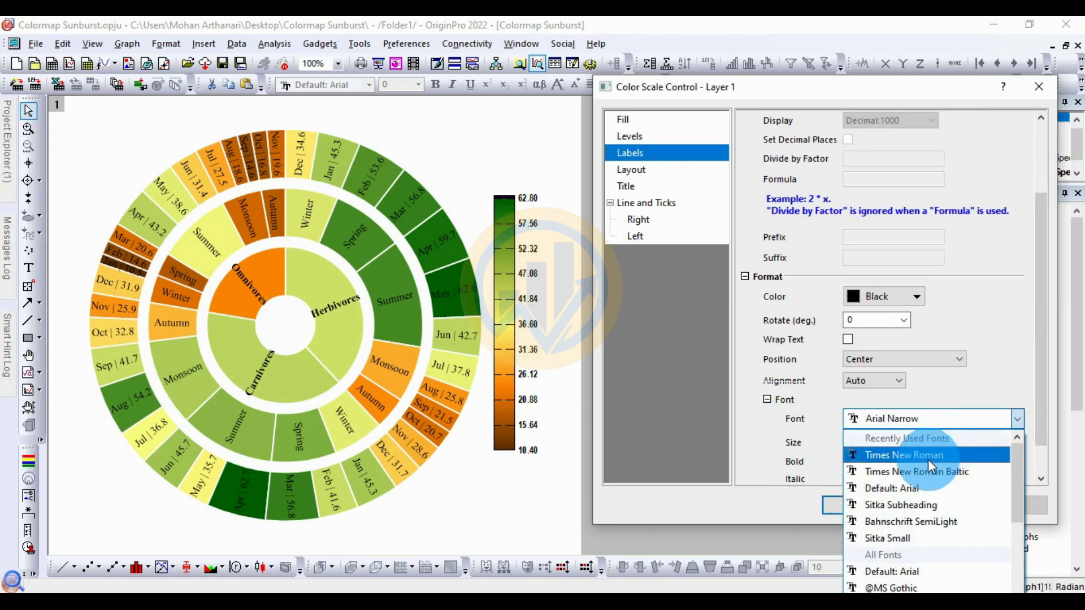
{"action": "left_click", "coordinate": [930, 456]}
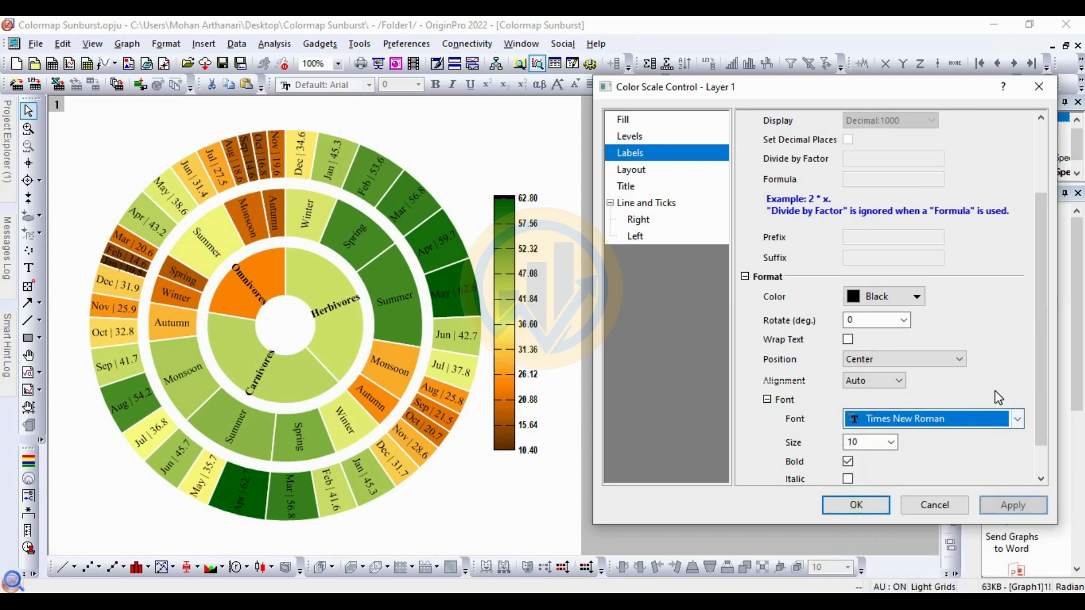
{"action": "left_click", "coordinate": [892, 441]}
{"action": "left_click", "coordinate": [858, 499]}
{"action": "left_click", "coordinate": [1012, 504]}
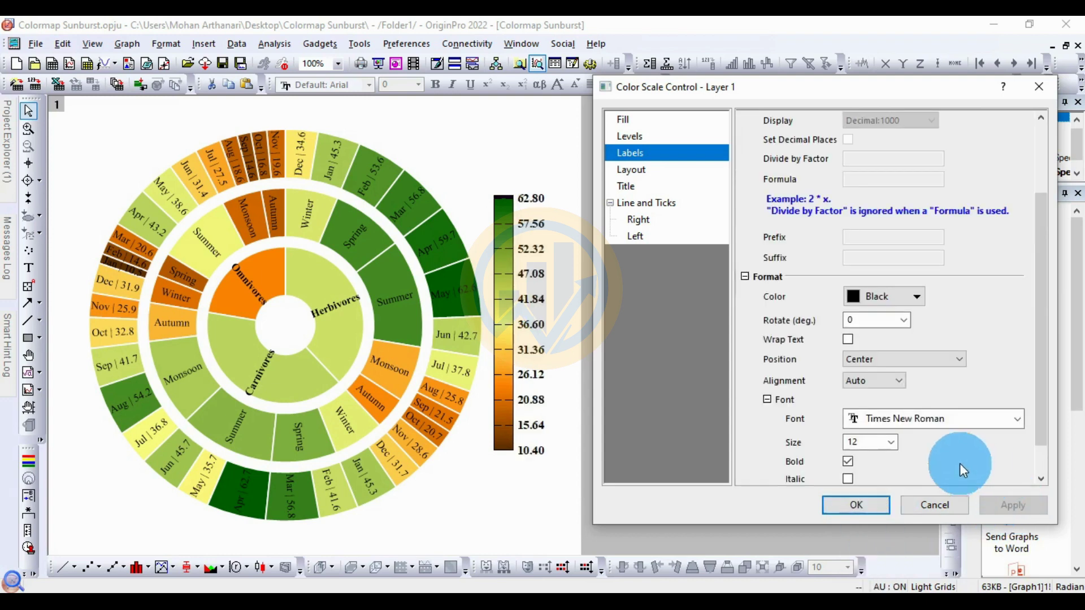
Change the scale label size to 10 and turn off bold
{"action": "left_click", "coordinate": [892, 441]}
{"action": "left_click", "coordinate": [865, 478]}
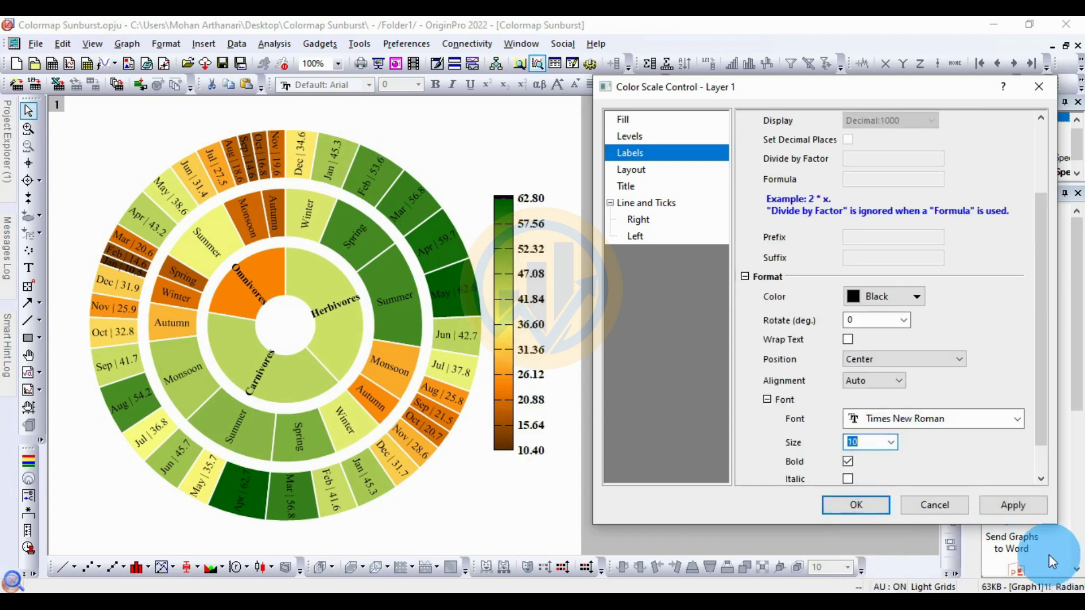
{"action": "left_click", "coordinate": [1028, 510]}
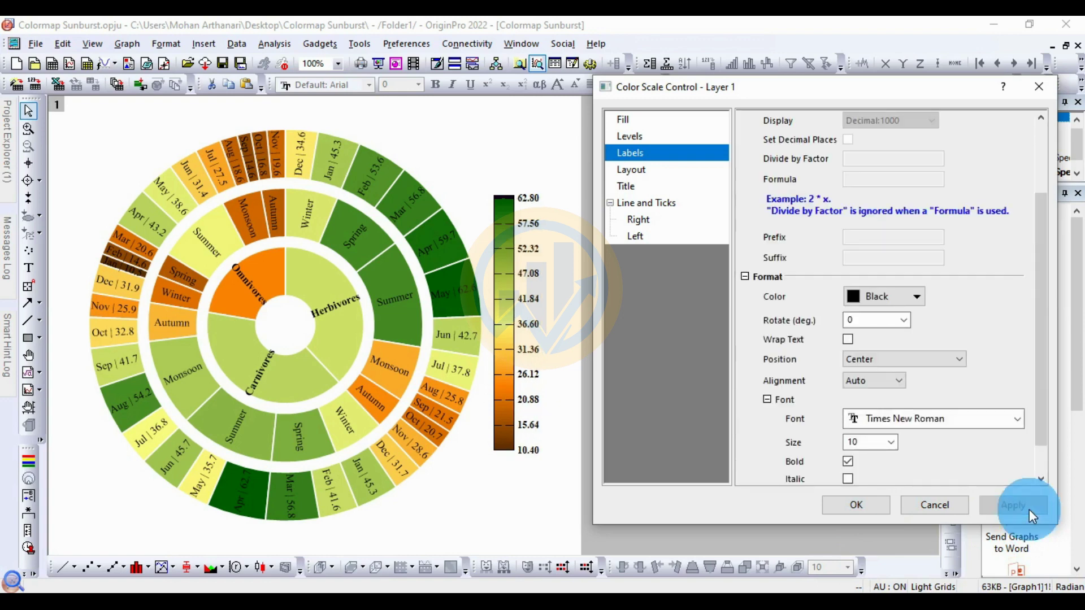
{"action": "scroll", "coordinate": [968, 397], "scroll_direction": "down", "scroll_amount": 1}
{"action": "left_click", "coordinate": [860, 431]}
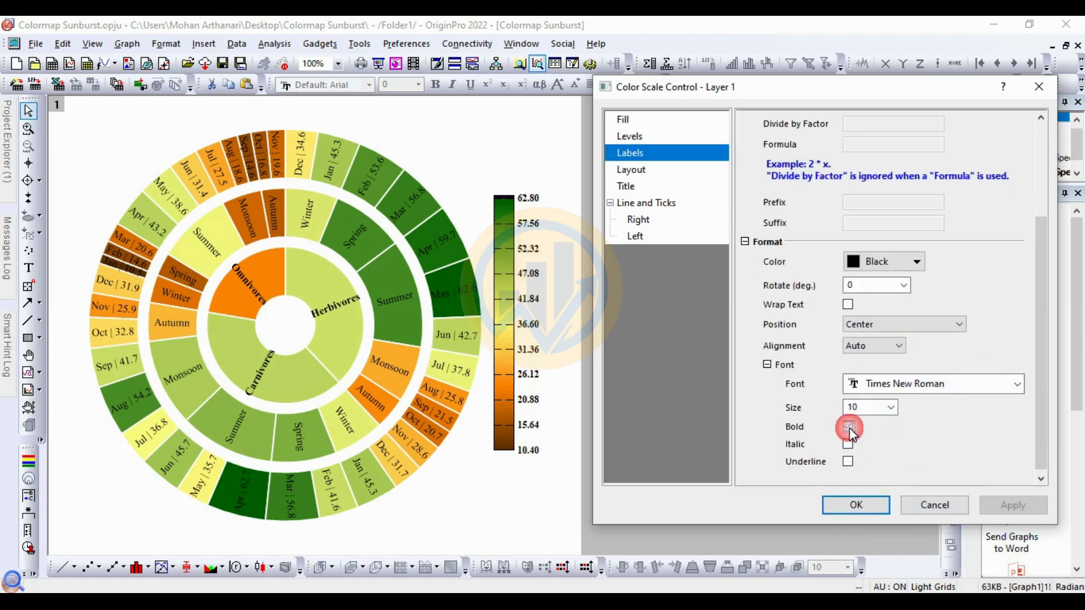
{"action": "left_click", "coordinate": [1007, 511]}
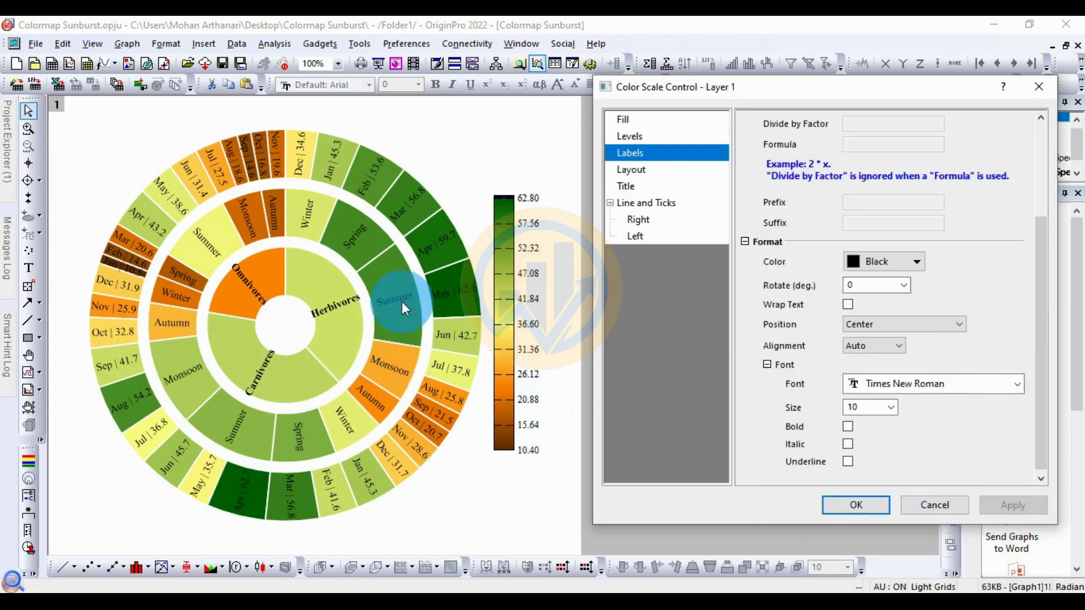
{"action": "left_click", "coordinate": [624, 172]}
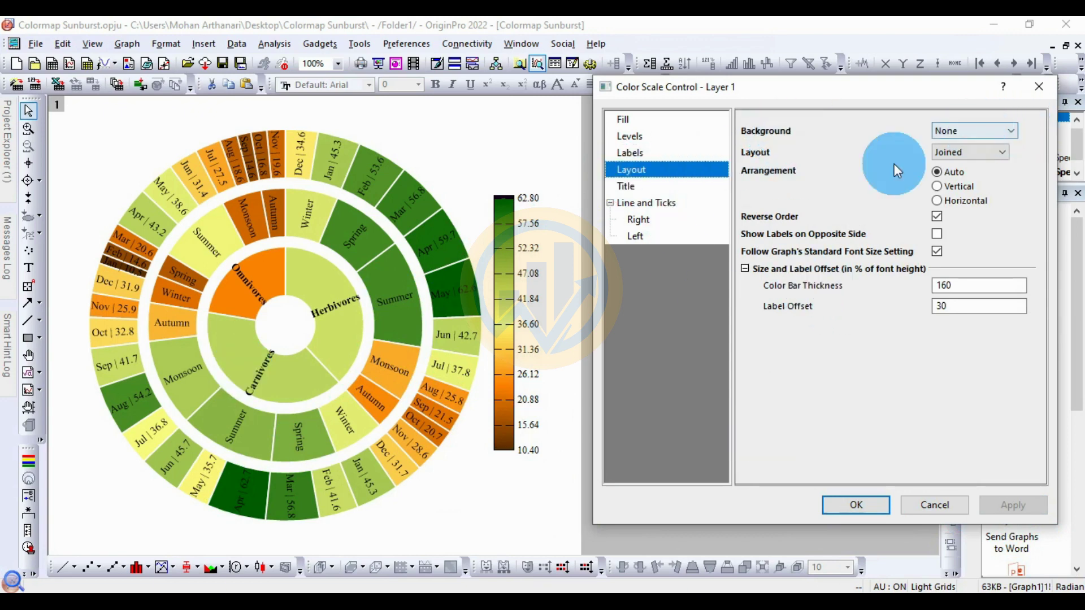
Try Black Line, Shadow and Dark Marble backgrounds for the colour scale
{"action": "left_click", "coordinate": [966, 130]}
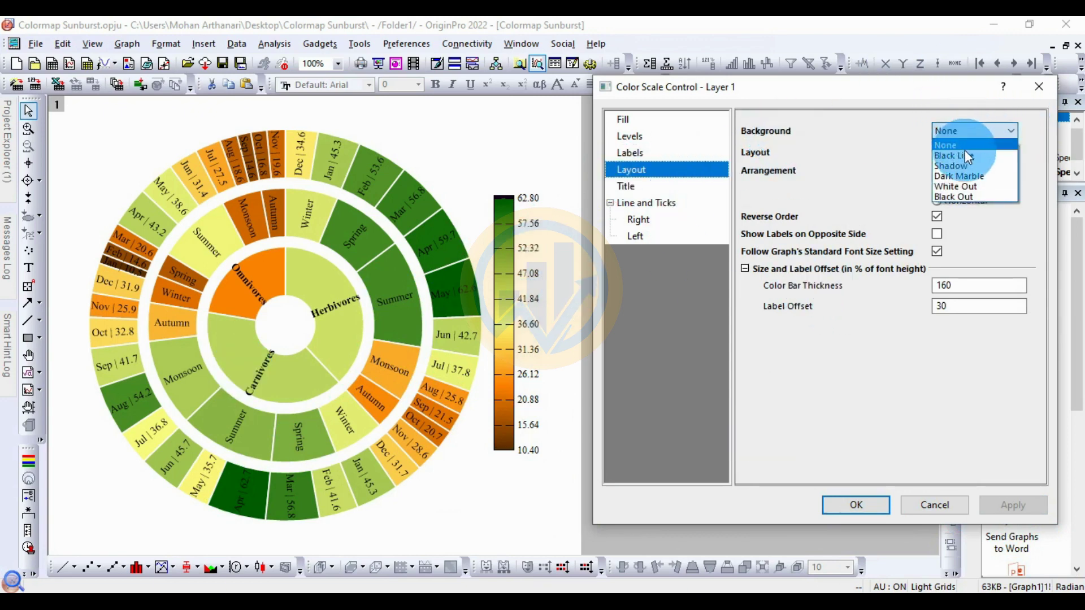
{"action": "left_click", "coordinate": [965, 155]}
{"action": "left_click", "coordinate": [1010, 508]}
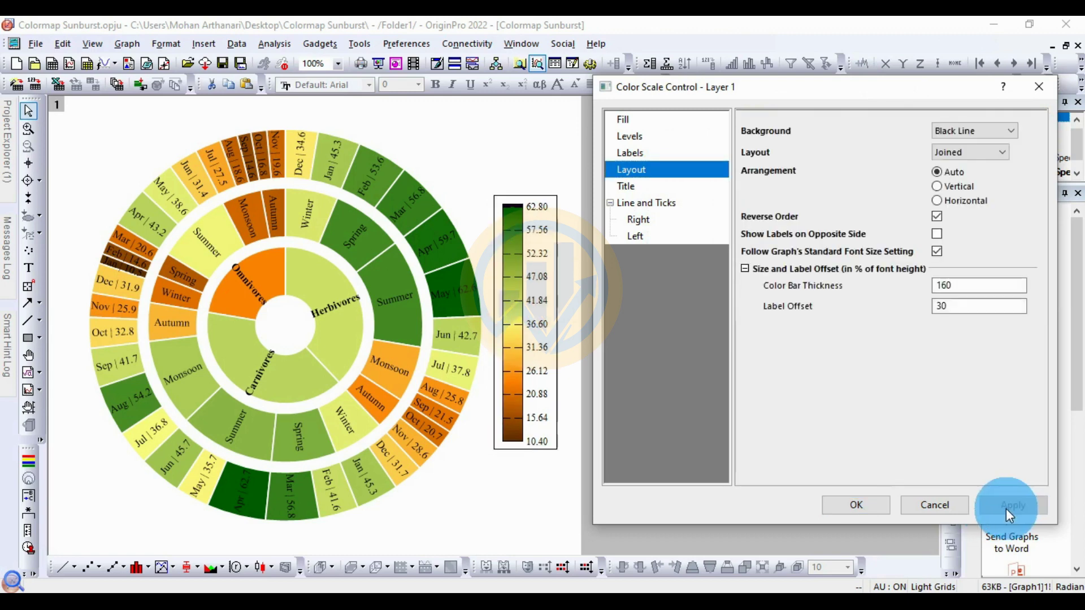
{"action": "left_click", "coordinate": [972, 134]}
{"action": "left_click", "coordinate": [955, 166]}
{"action": "left_click", "coordinate": [1017, 506]}
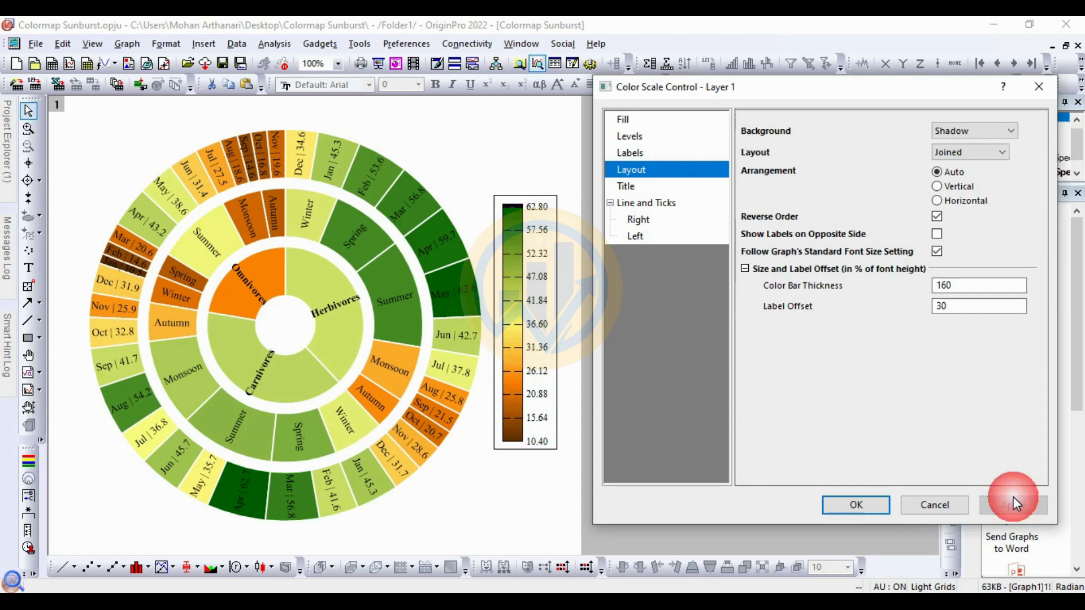
{"action": "left_click", "coordinate": [971, 134]}
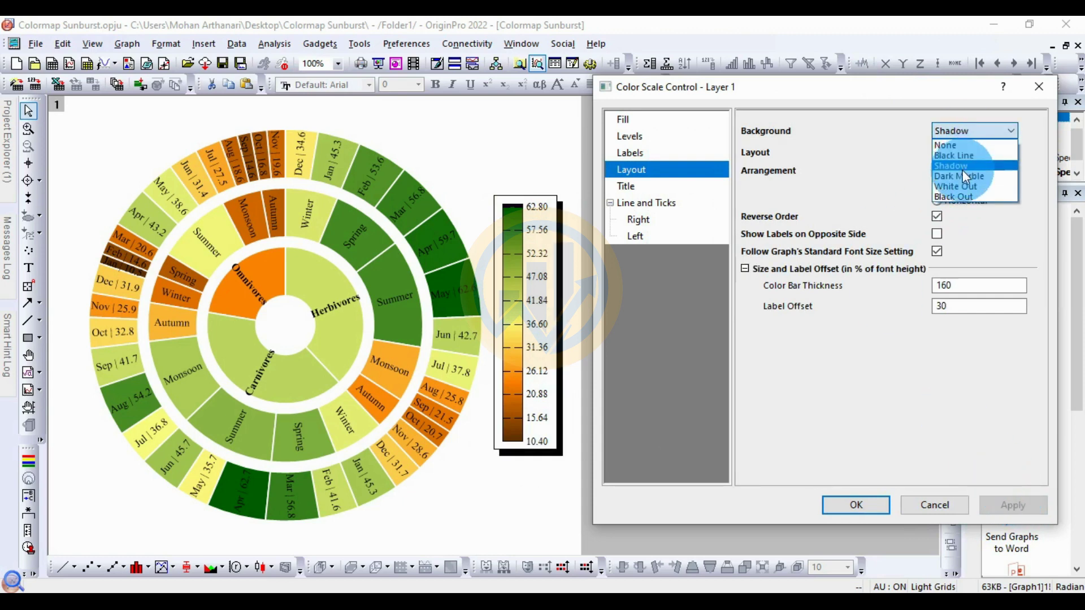
{"action": "left_click", "coordinate": [961, 176]}
{"action": "left_click", "coordinate": [1016, 509]}
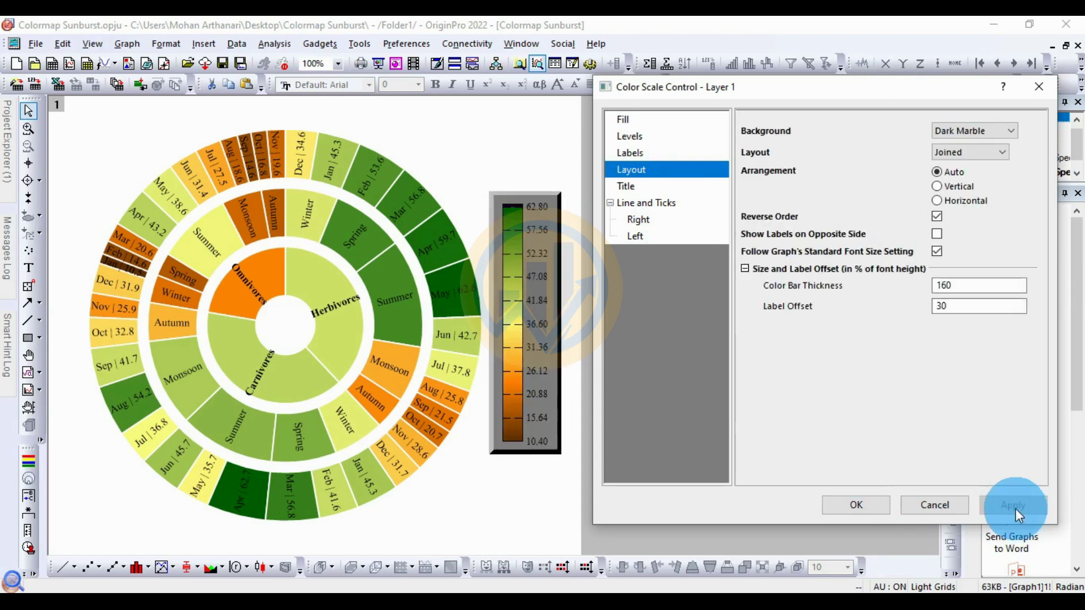
Try White Out and Black Out backgrounds, then set the background to None
{"action": "left_click", "coordinate": [972, 127]}
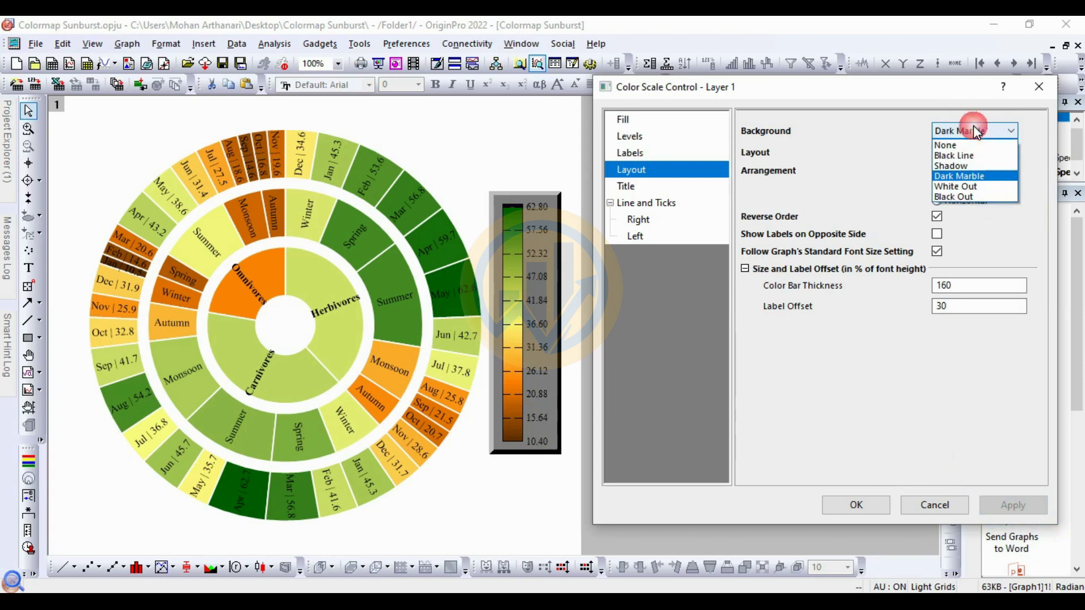
{"action": "left_click", "coordinate": [964, 197]}
{"action": "left_click", "coordinate": [1015, 501]}
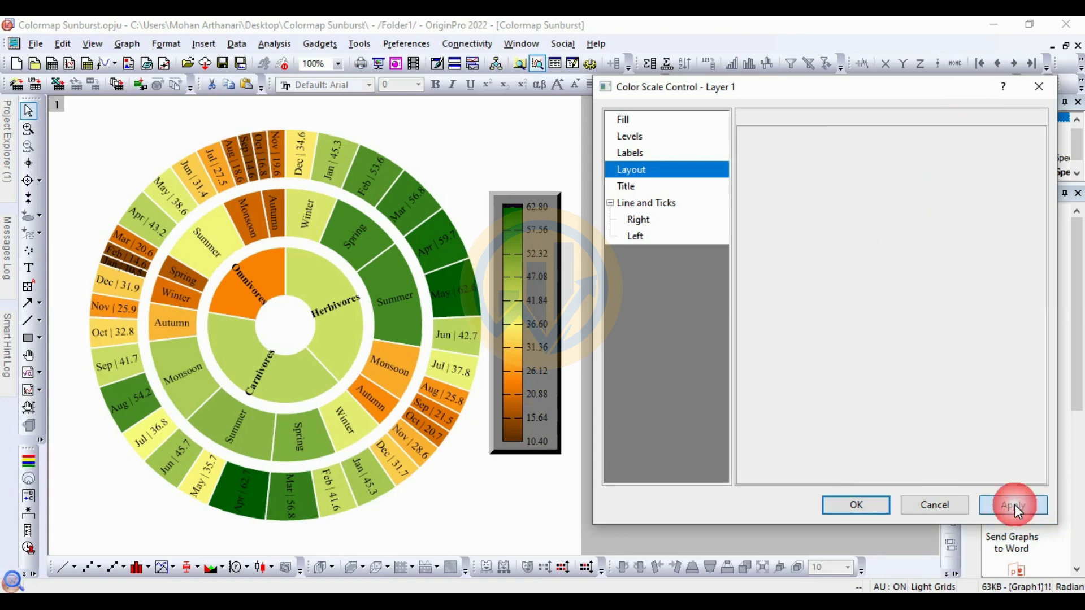
{"action": "left_click", "coordinate": [982, 133]}
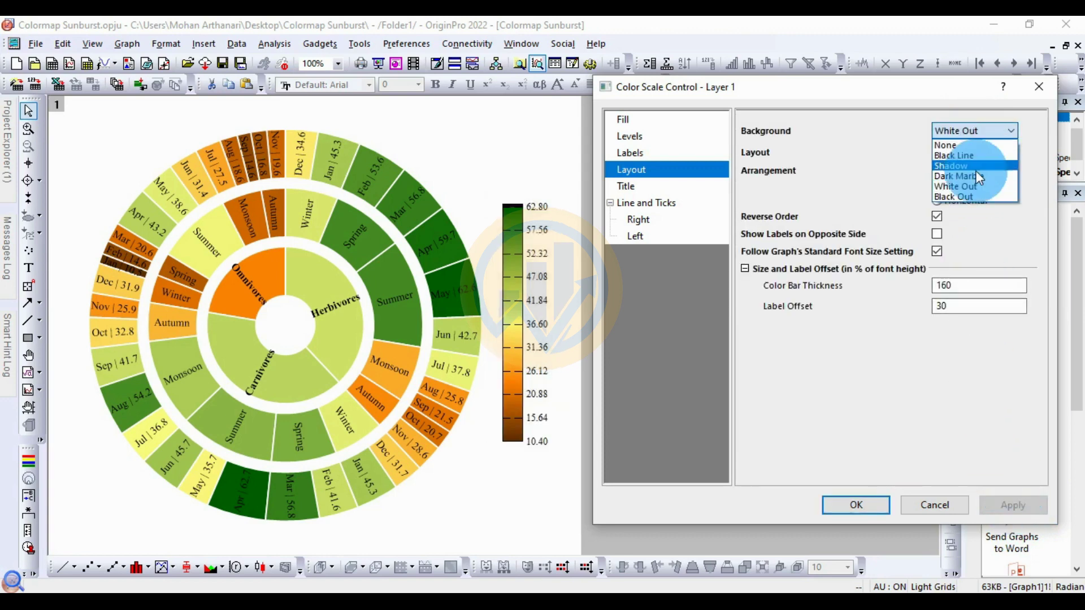
{"action": "left_click", "coordinate": [971, 195]}
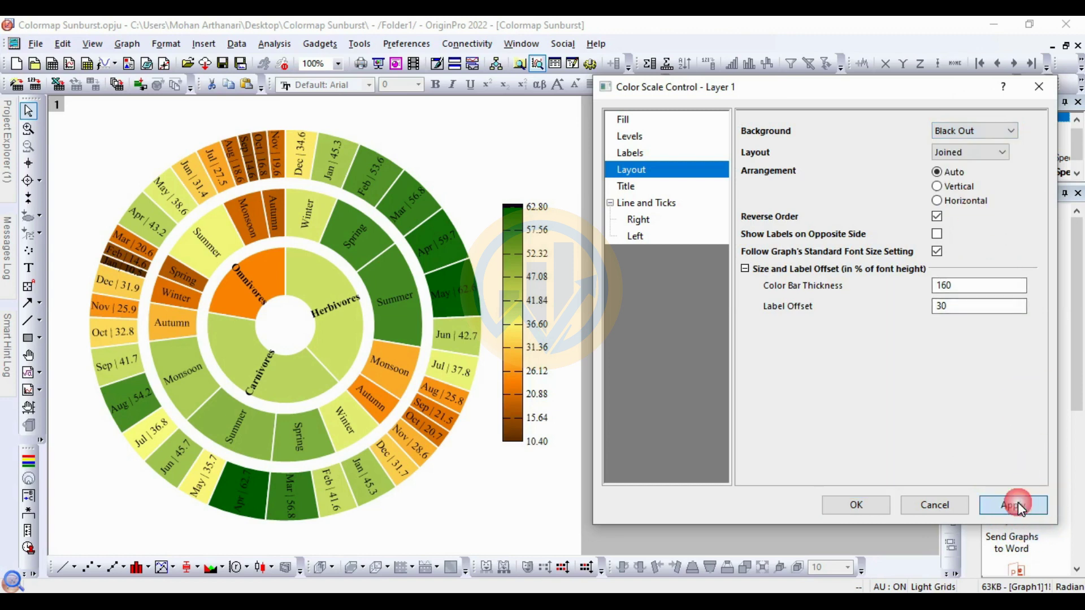
{"action": "left_click", "coordinate": [1014, 504]}
{"action": "left_click", "coordinate": [983, 131]}
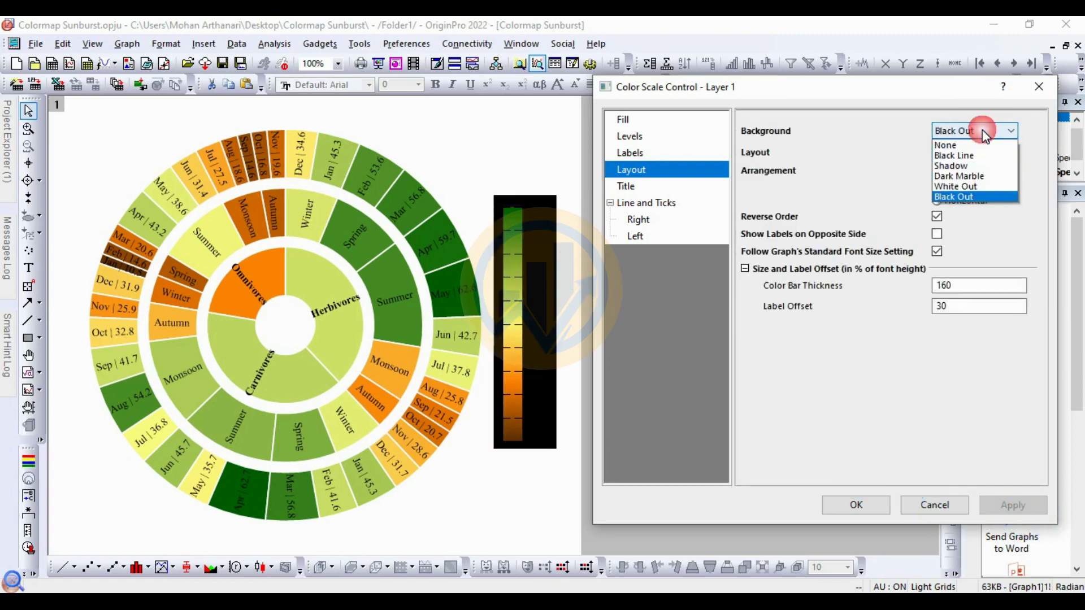
{"action": "left_click", "coordinate": [960, 148]}
{"action": "left_click", "coordinate": [1032, 503]}
{"action": "left_click", "coordinate": [986, 152]}
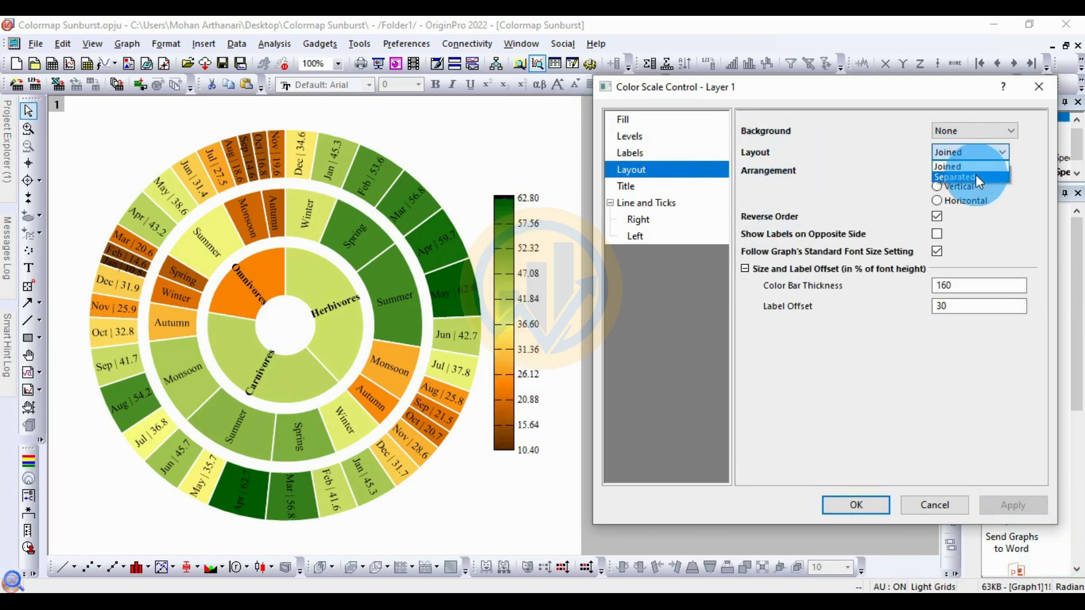
Try a Separated colour scale layout, then revert to Joined
{"action": "left_click", "coordinate": [975, 175]}
{"action": "left_click", "coordinate": [1017, 507]}
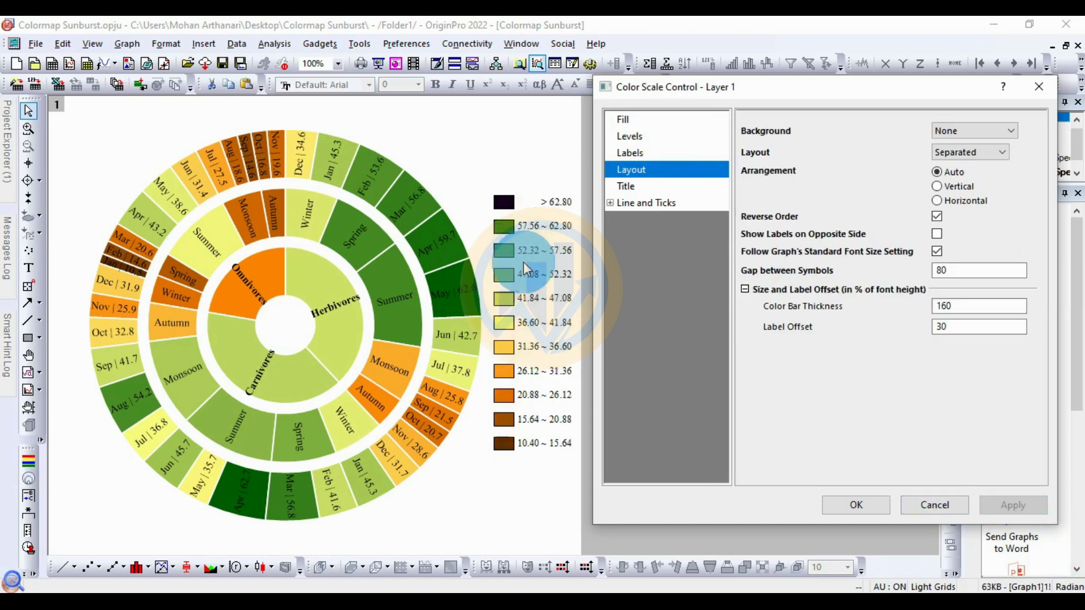
{"action": "left_click", "coordinate": [980, 153]}
{"action": "left_click", "coordinate": [970, 163]}
{"action": "left_click", "coordinate": [1026, 497]}
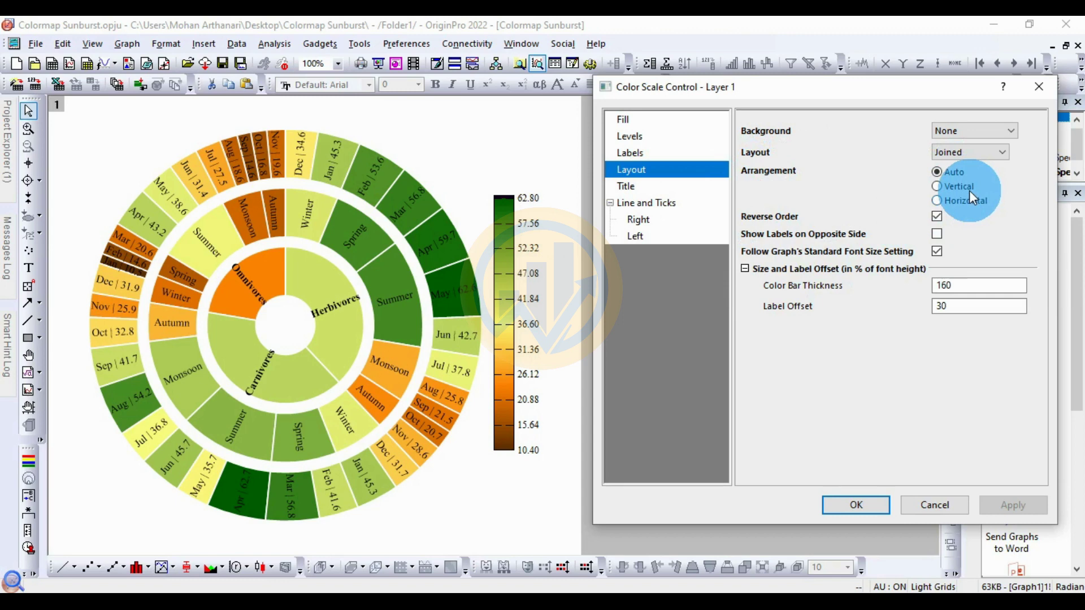
Try Horizontal arrangement, then set Vertical arrangement with reversed order
{"action": "left_click", "coordinate": [949, 203]}
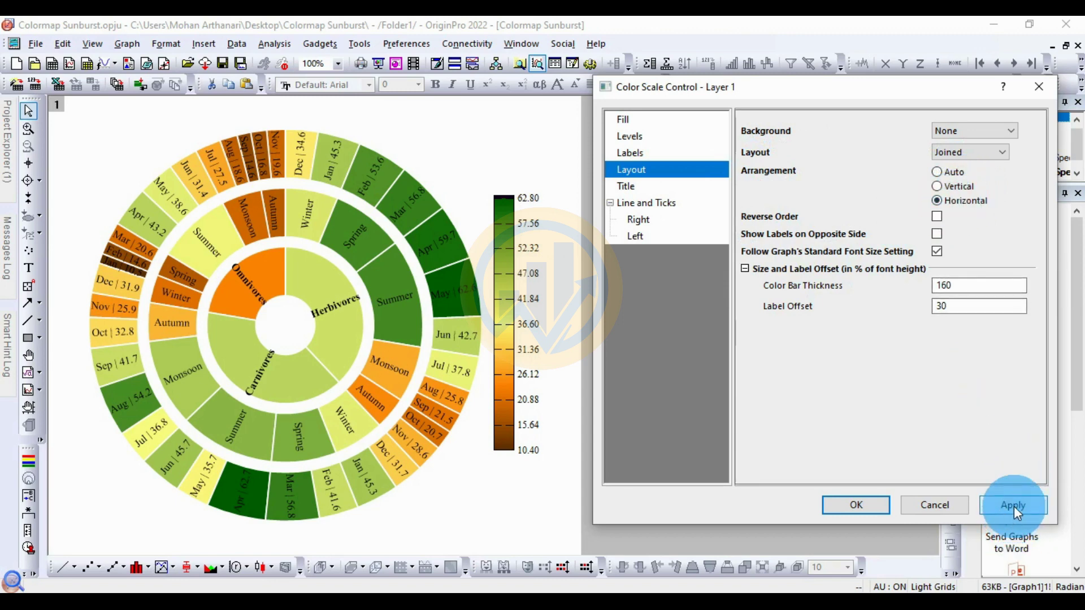
{"action": "left_click", "coordinate": [1014, 506]}
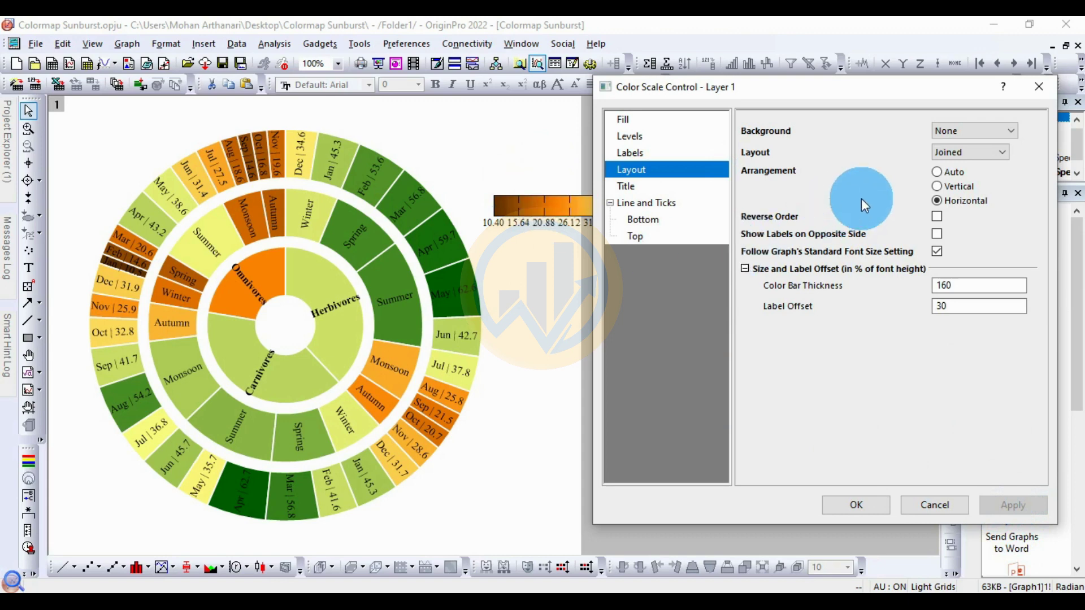
{"action": "left_click", "coordinate": [933, 189]}
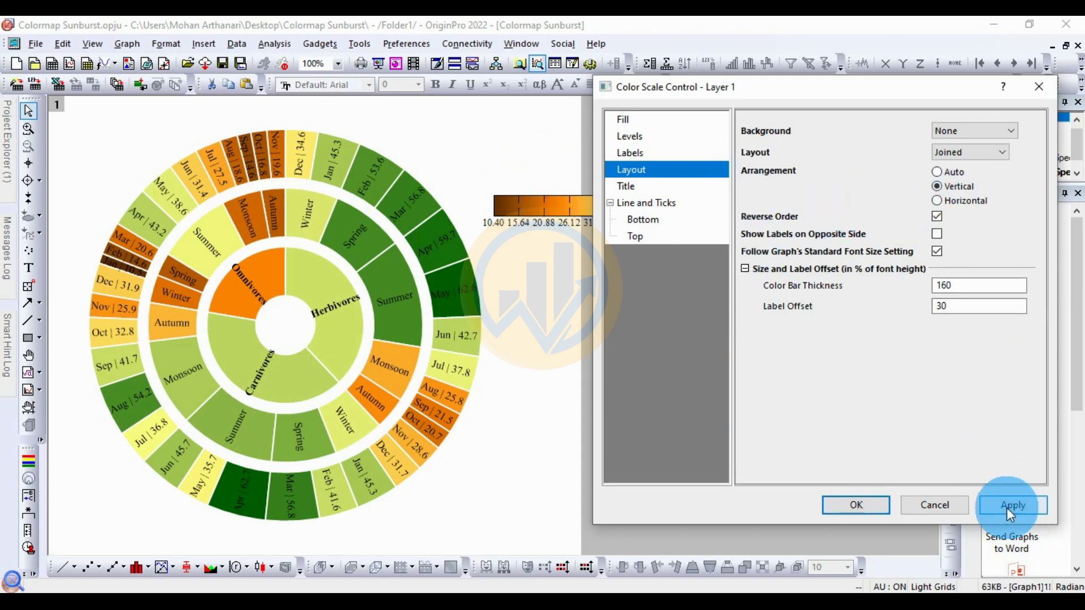
{"action": "left_click", "coordinate": [1009, 506]}
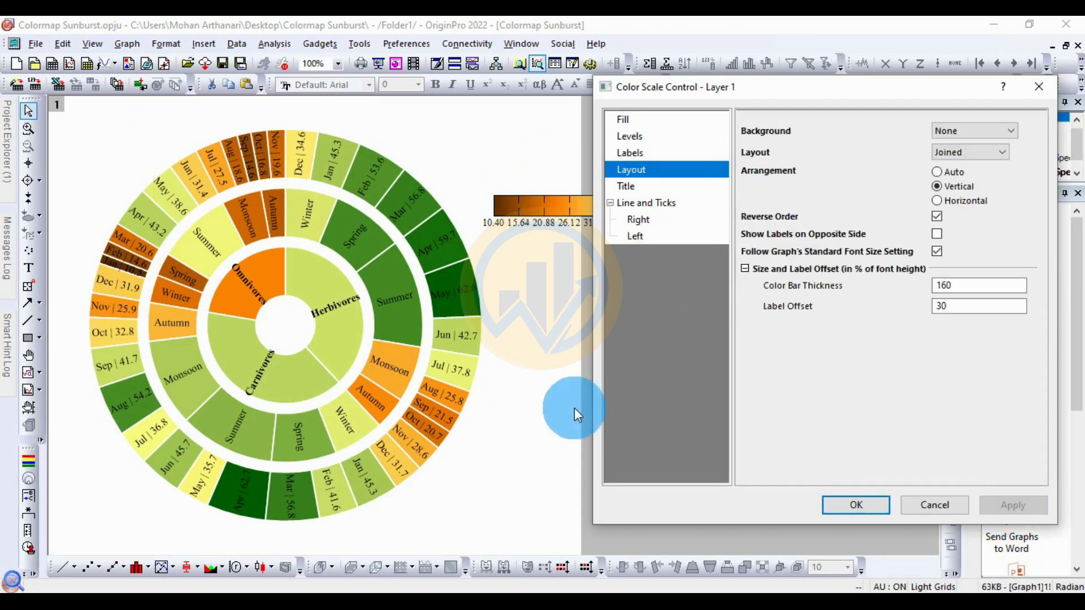
{"action": "left_click_drag", "start_coordinate": [832, 99], "coordinate": [853, 86]}
Show the colour scale title and set its text to 'Colormap'
{"action": "left_click", "coordinate": [647, 173]}
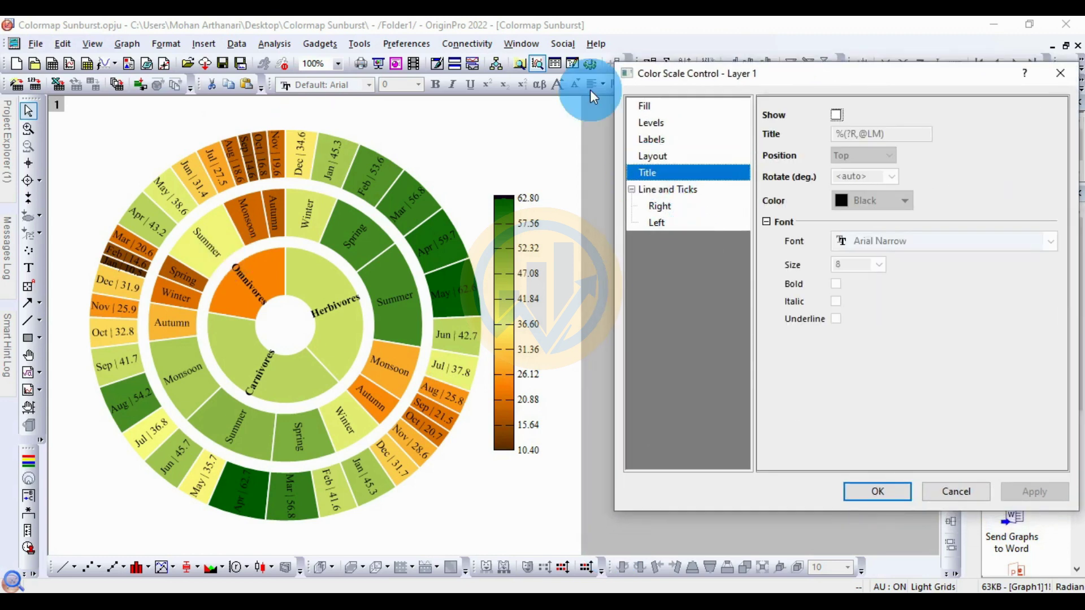
{"action": "left_click", "coordinate": [836, 115]}
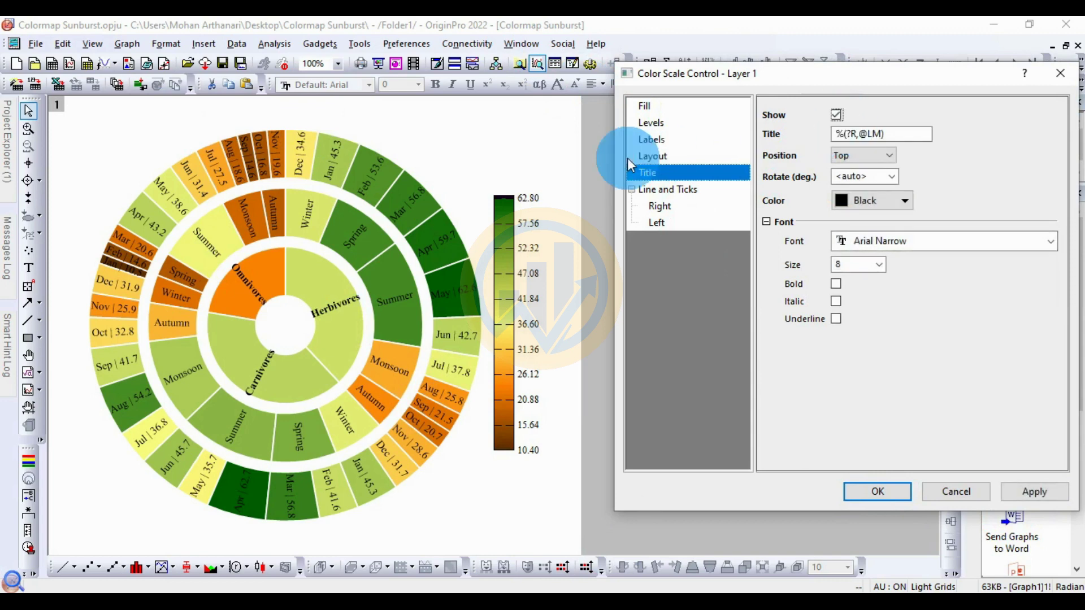
{"action": "left_click_drag", "start_coordinate": [896, 136], "coordinate": [825, 135]}
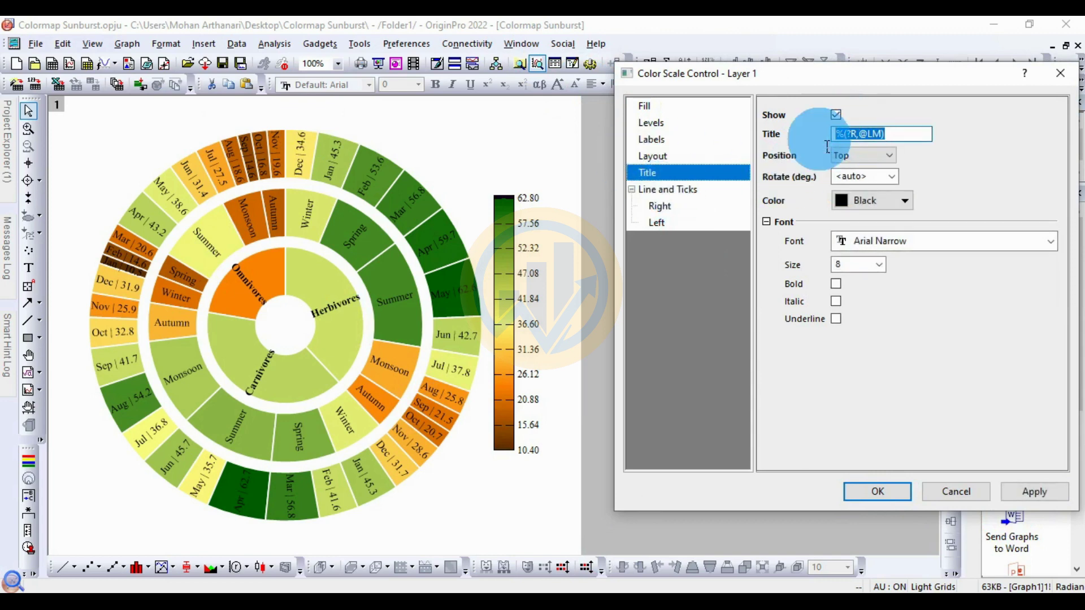
{"action": "type", "text": "Co"}
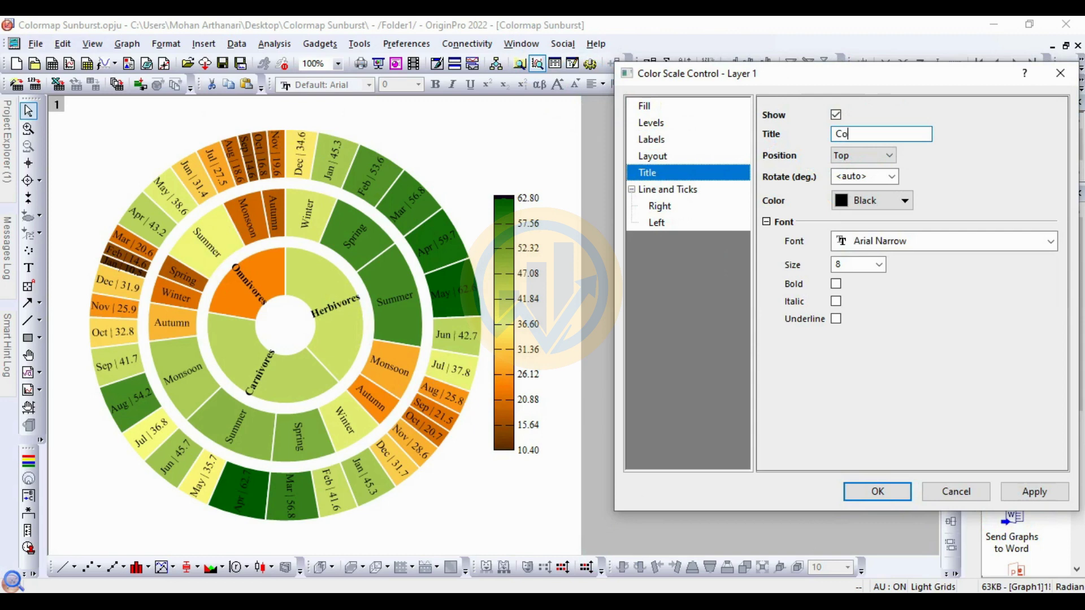
{"action": "type", "text": "lormap"}
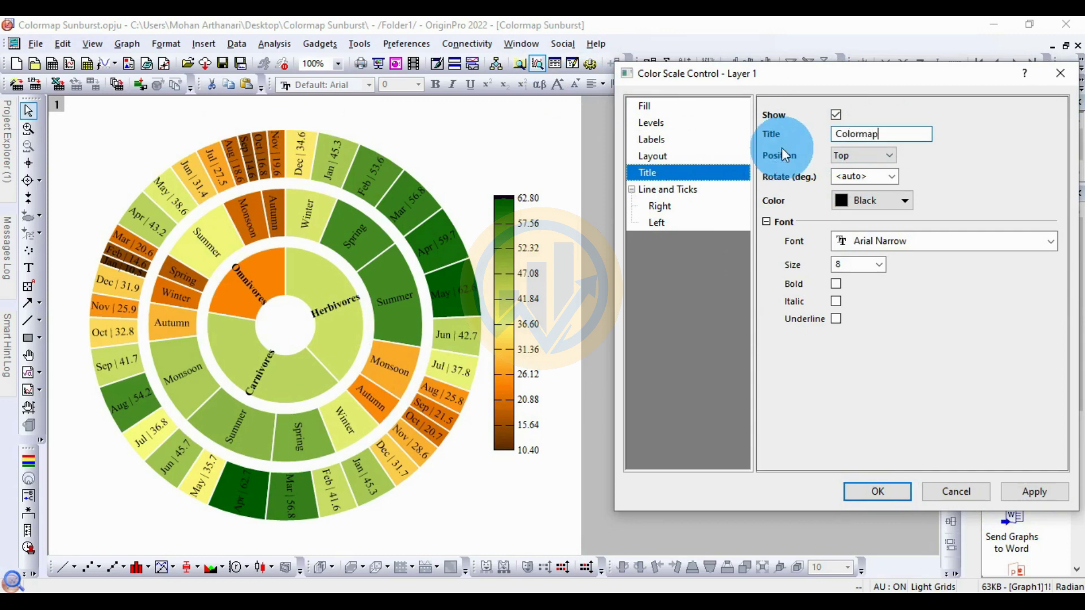
{"action": "left_click", "coordinate": [1028, 500]}
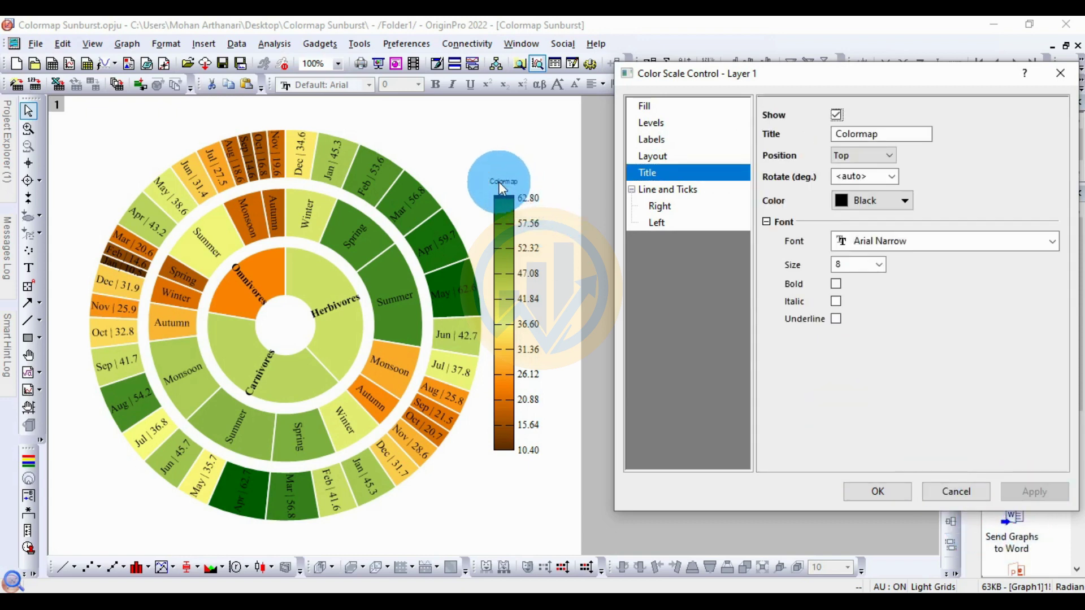
Format the title as bold 12 pt Times New Roman
{"action": "left_click", "coordinate": [1054, 243]}
{"action": "scroll", "coordinate": [921, 283], "scroll_direction": "up", "scroll_amount": 15}
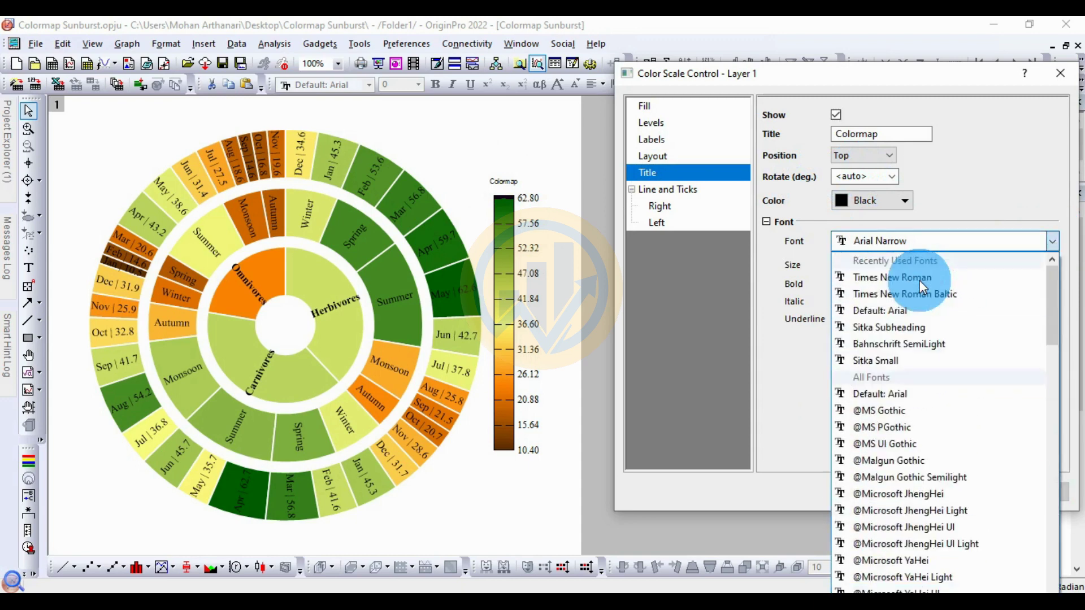
{"action": "left_click", "coordinate": [920, 281]}
{"action": "left_click", "coordinate": [880, 265]}
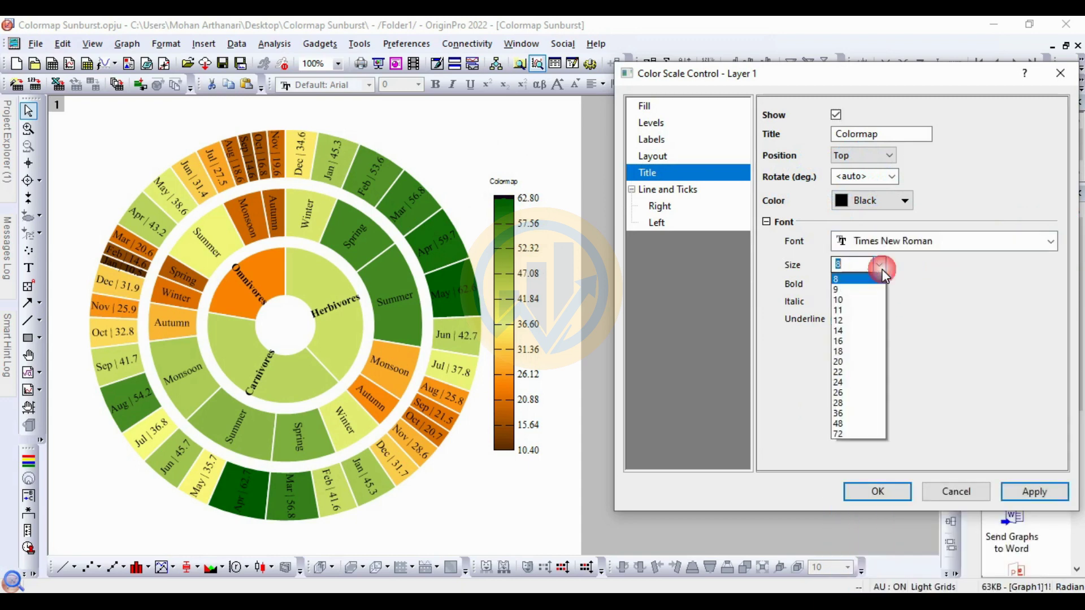
{"action": "left_click", "coordinate": [842, 321]}
{"action": "left_click", "coordinate": [1036, 489]}
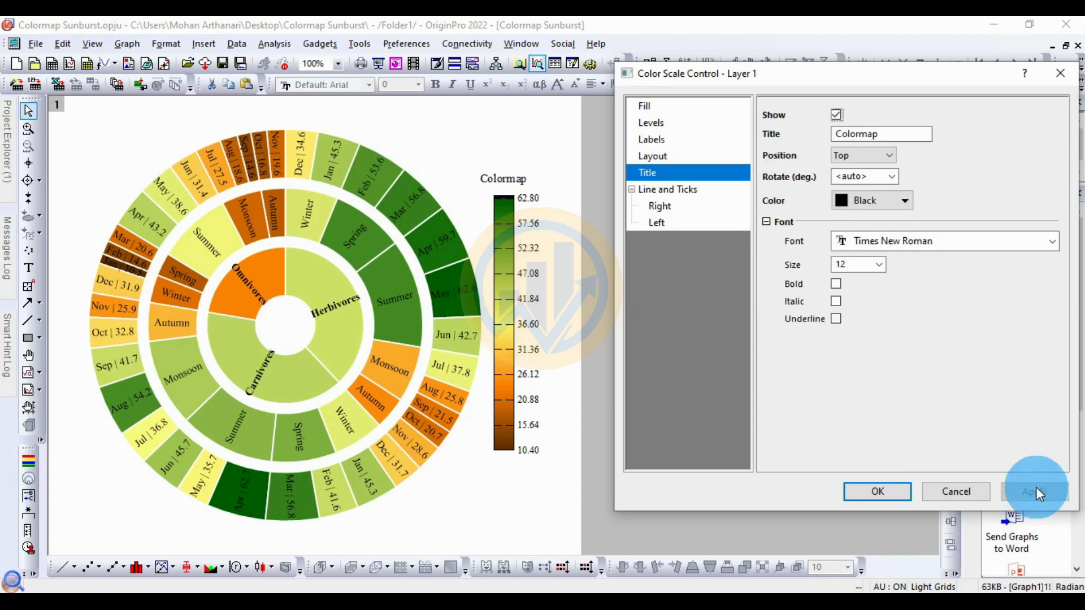
{"action": "left_click", "coordinate": [835, 283]}
{"action": "left_click", "coordinate": [1034, 491]}
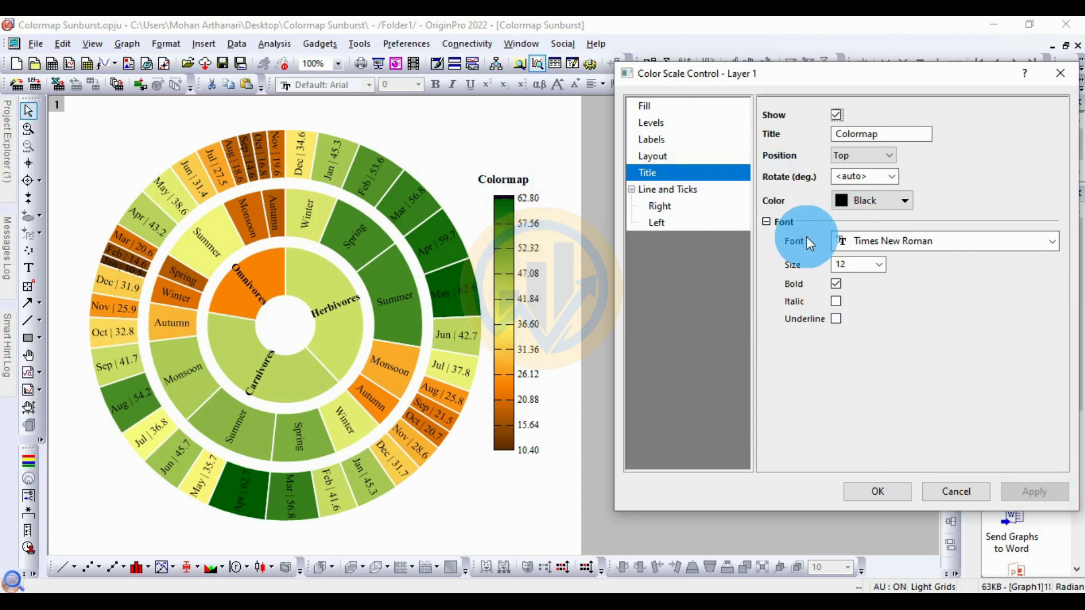
Try Left and Right title positions, then settle the Colormap title at Bottom
{"action": "left_click", "coordinate": [866, 155]}
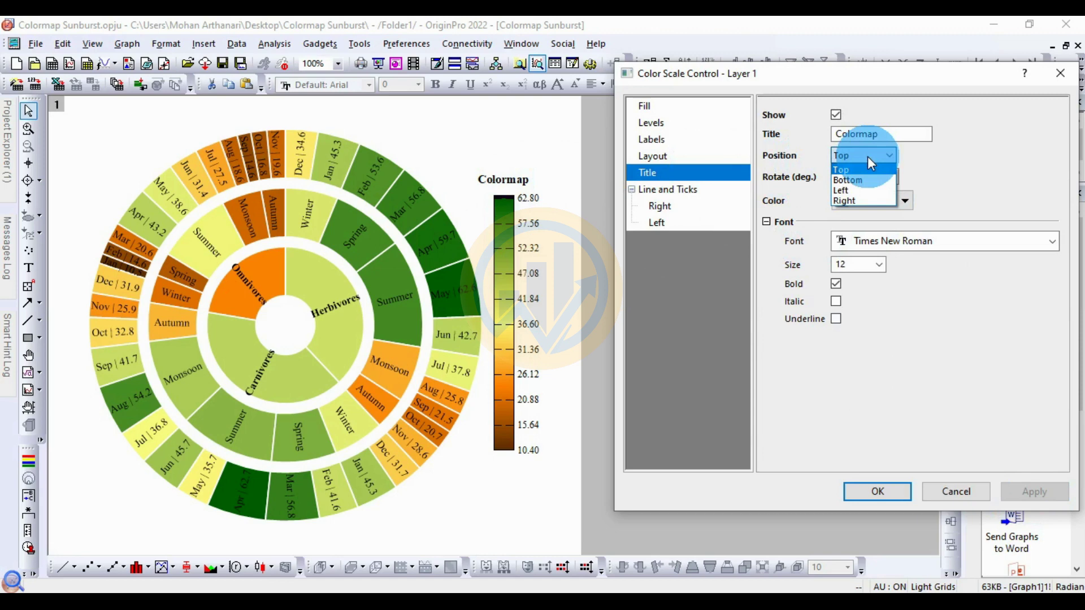
{"action": "left_click", "coordinate": [852, 191]}
{"action": "left_click", "coordinate": [1041, 496]}
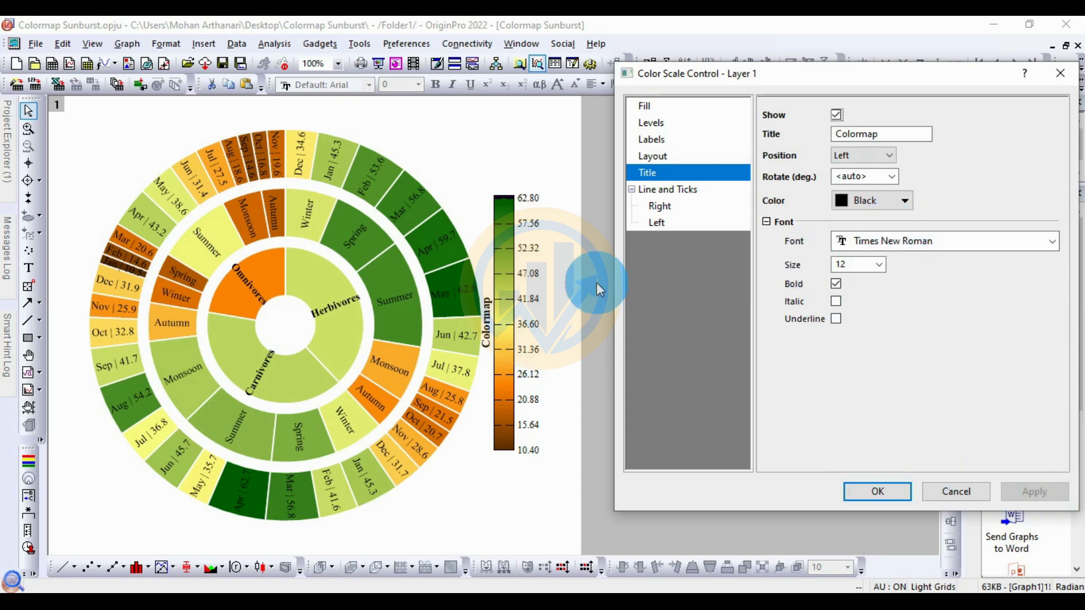
{"action": "left_click", "coordinate": [877, 158]}
{"action": "left_click", "coordinate": [870, 201]}
{"action": "left_click", "coordinate": [855, 199]}
{"action": "left_click", "coordinate": [1017, 492]}
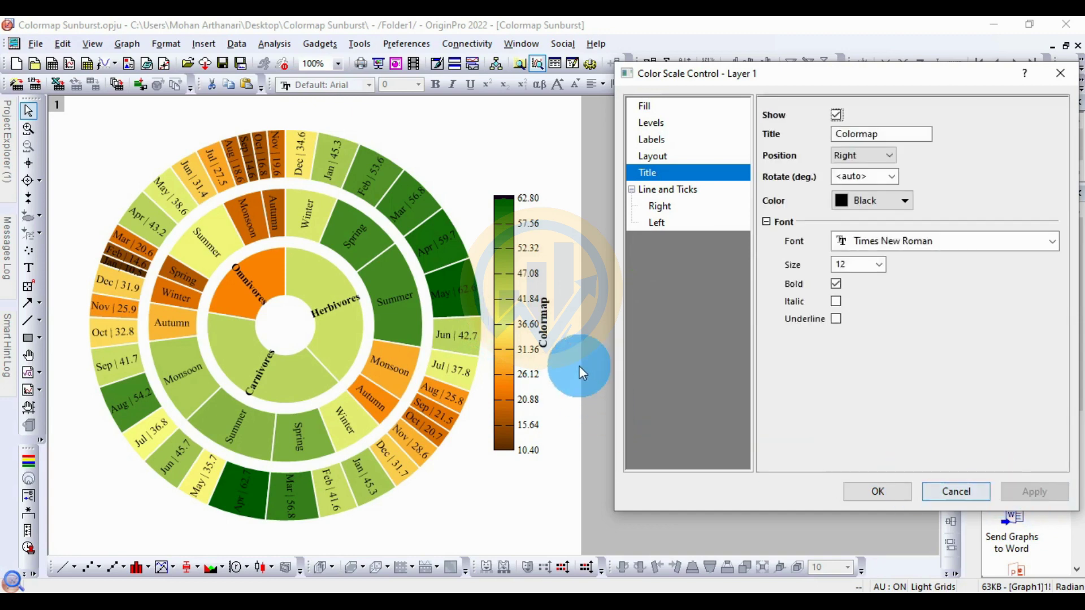
{"action": "left_click", "coordinate": [877, 158]}
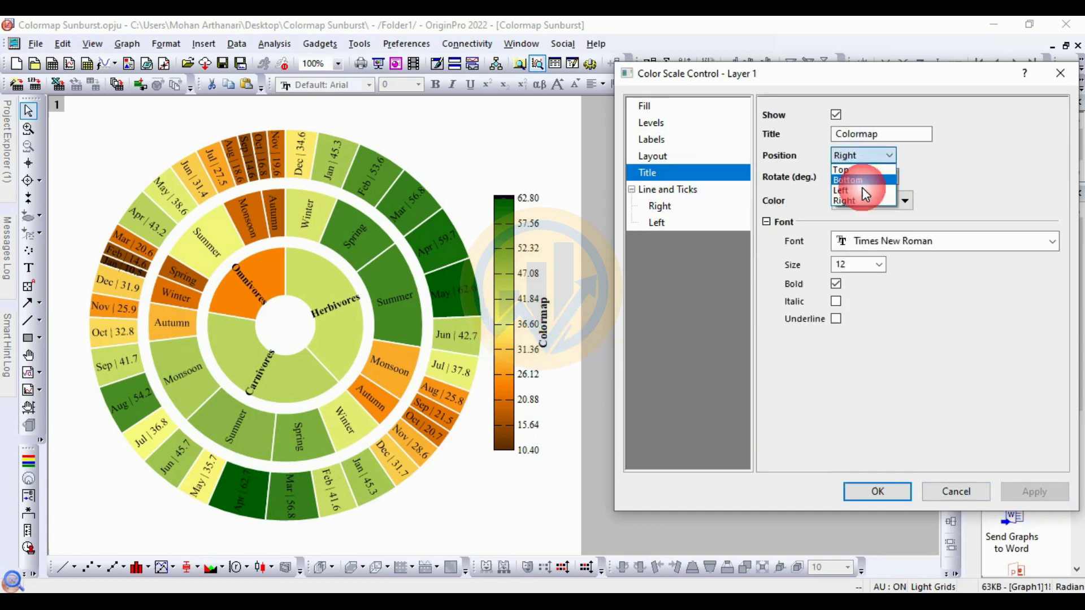
{"action": "left_click", "coordinate": [853, 198]}
{"action": "left_click", "coordinate": [1029, 473]}
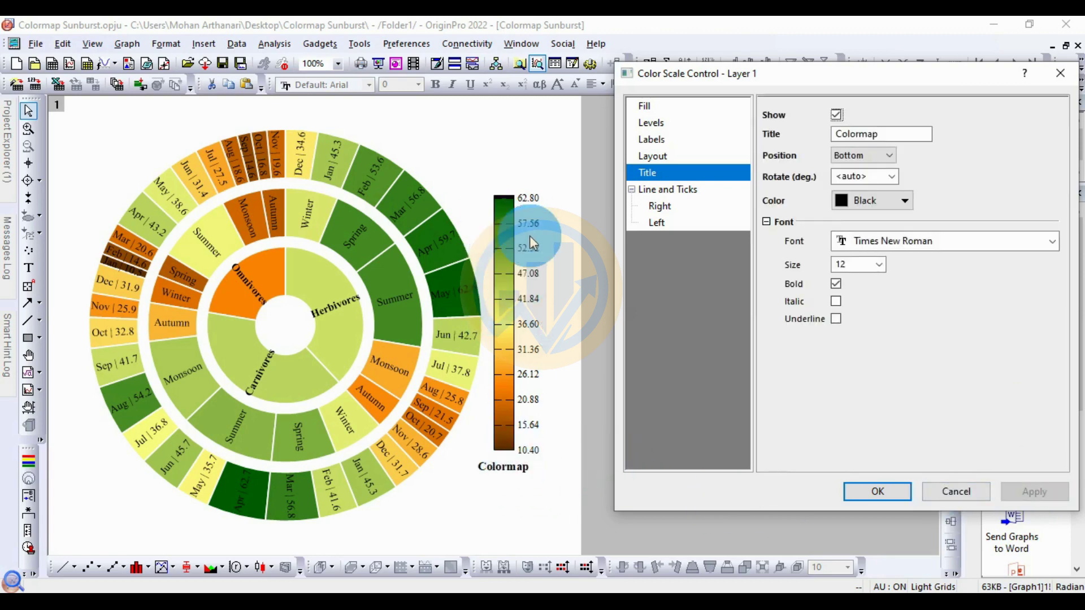
{"action": "left_click", "coordinate": [893, 492]}
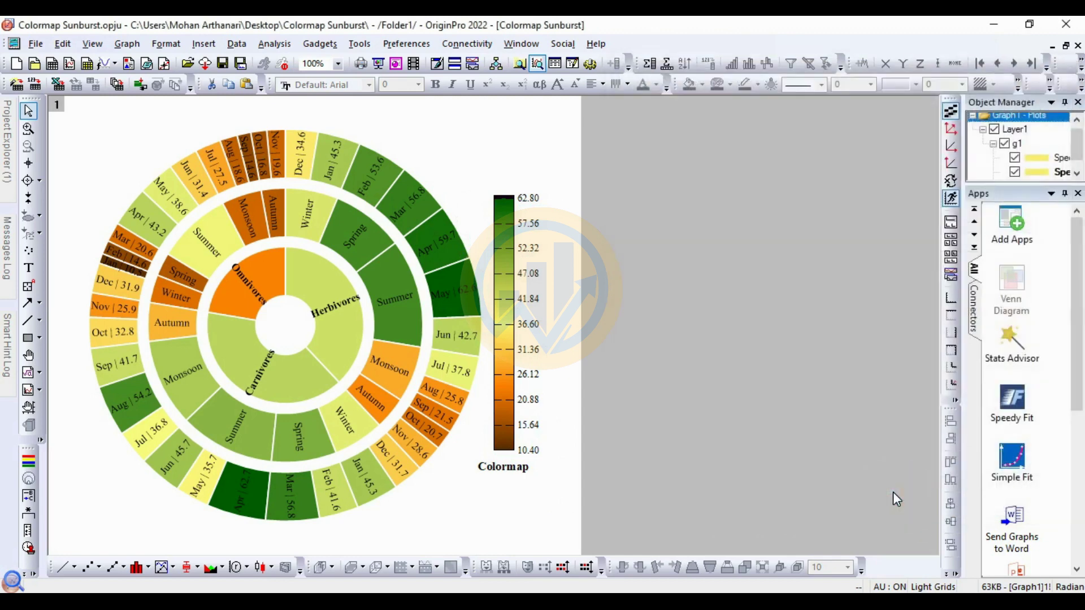
{"action": "left_click", "coordinate": [497, 466]}
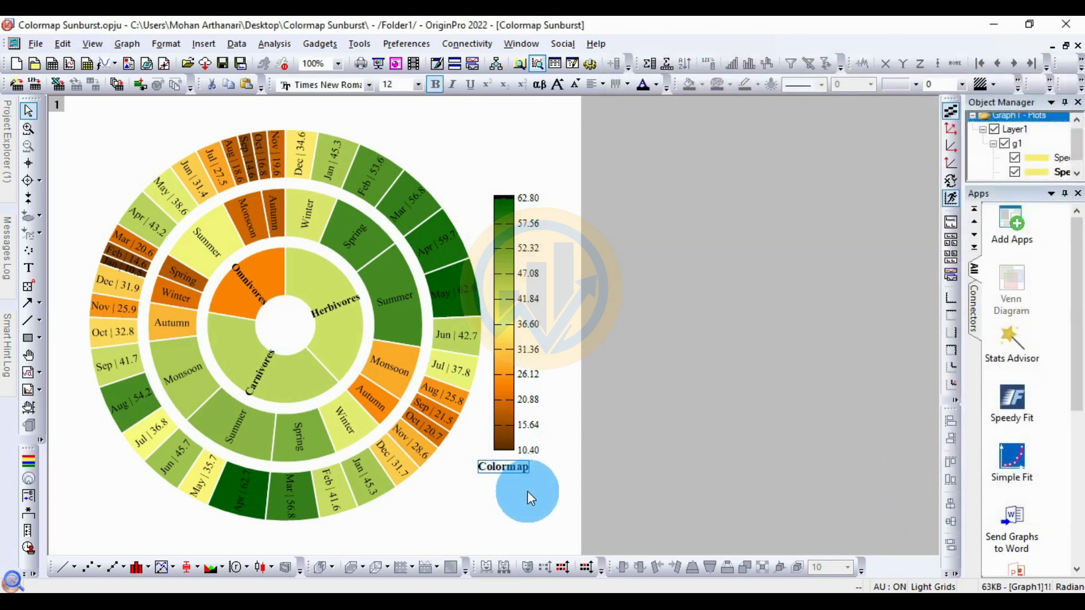
{"action": "left_click", "coordinate": [519, 510]}
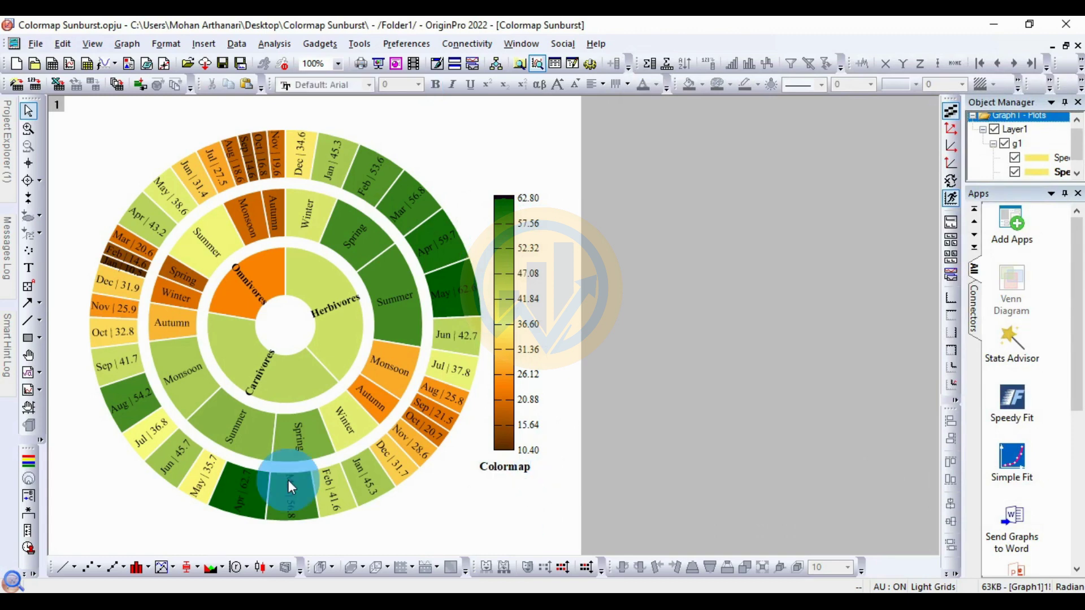
{"action": "mouse_move", "coordinate": [194, 369]}
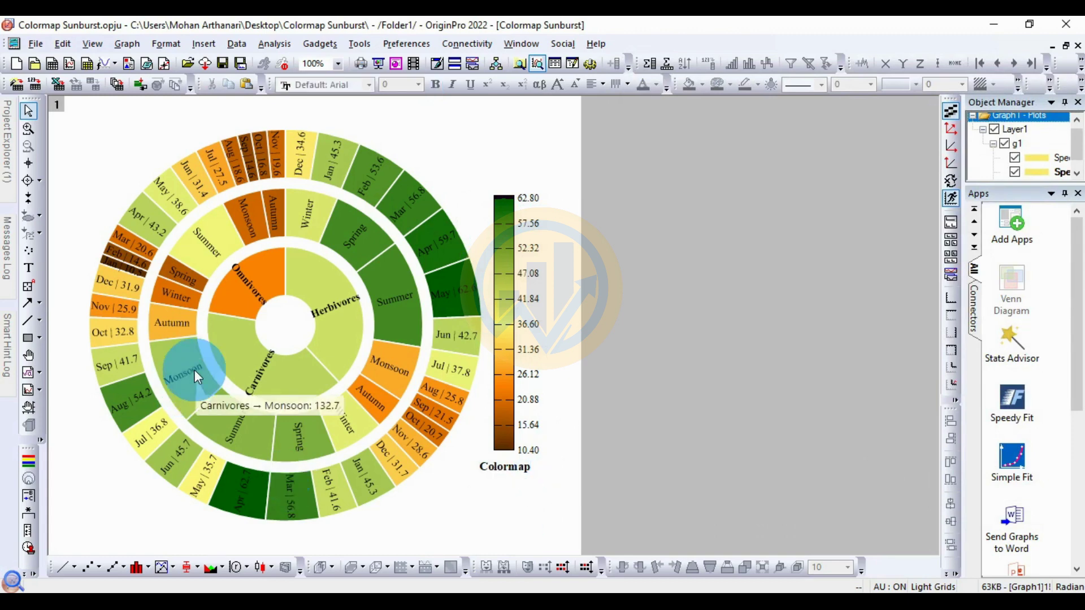